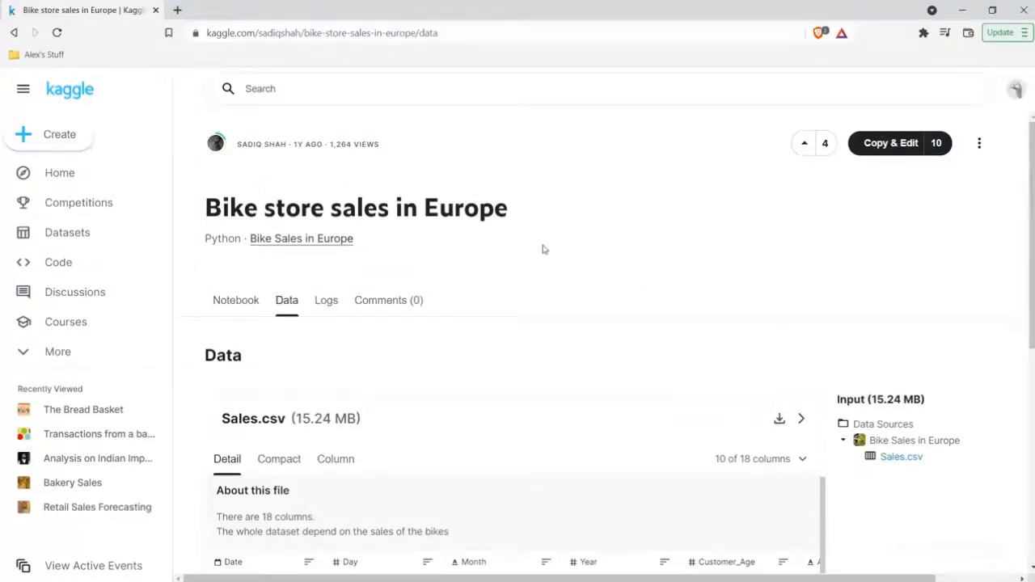
- Download the Sales.csv file from the Kaggle dataset page and close the download bar
scroll(544, 249, "down", 2)
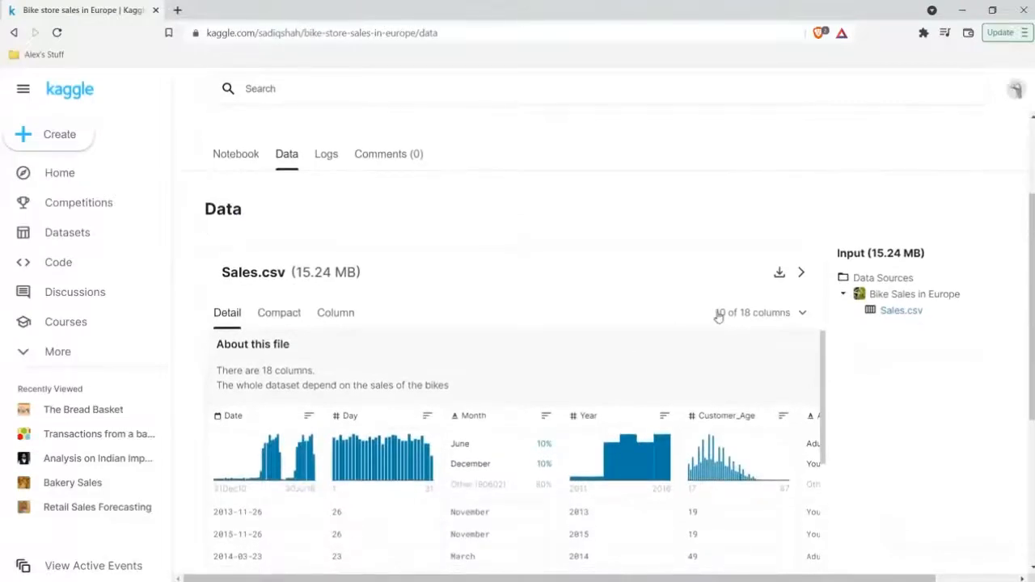
left_click(779, 274)
left_click(640, 499)
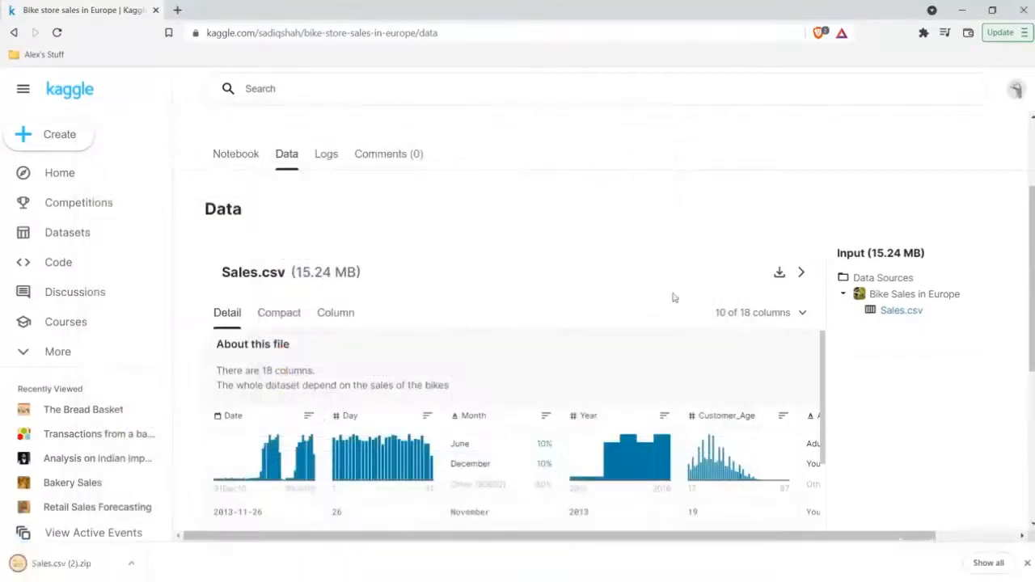
left_click(1027, 562)
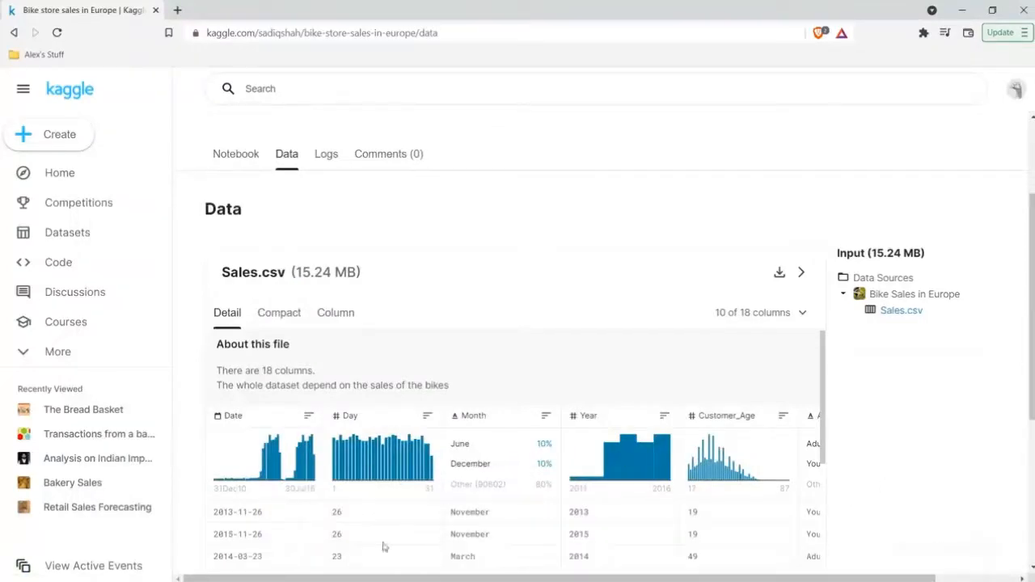
- Open the Sales file from the Sales.csv archive in Downloads in Excel, maximize the window and dismiss the data-loss notice
mouse_move(489, 568)
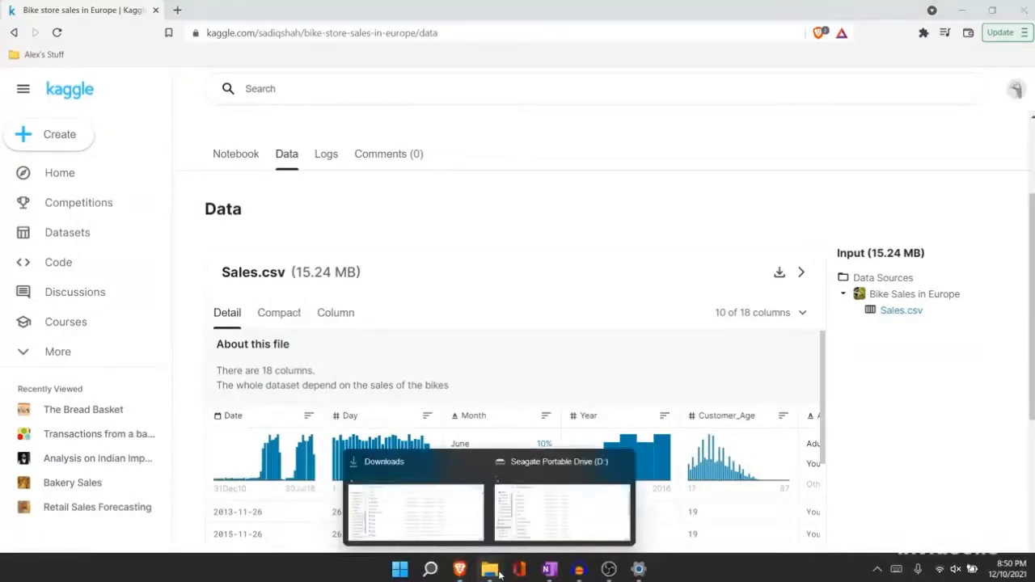
left_click(446, 512)
left_click(433, 159)
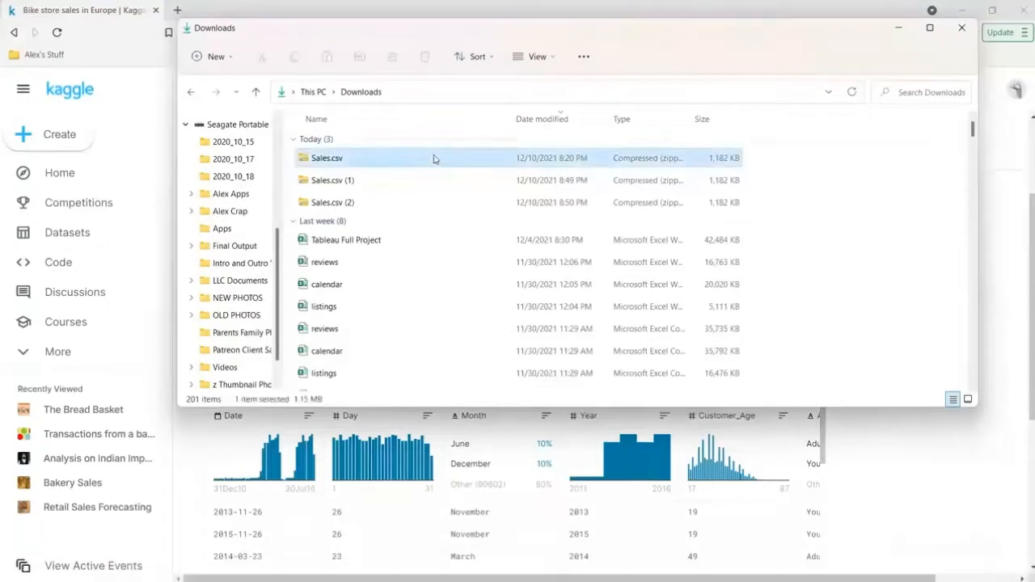
double_click(434, 159)
left_click(418, 146)
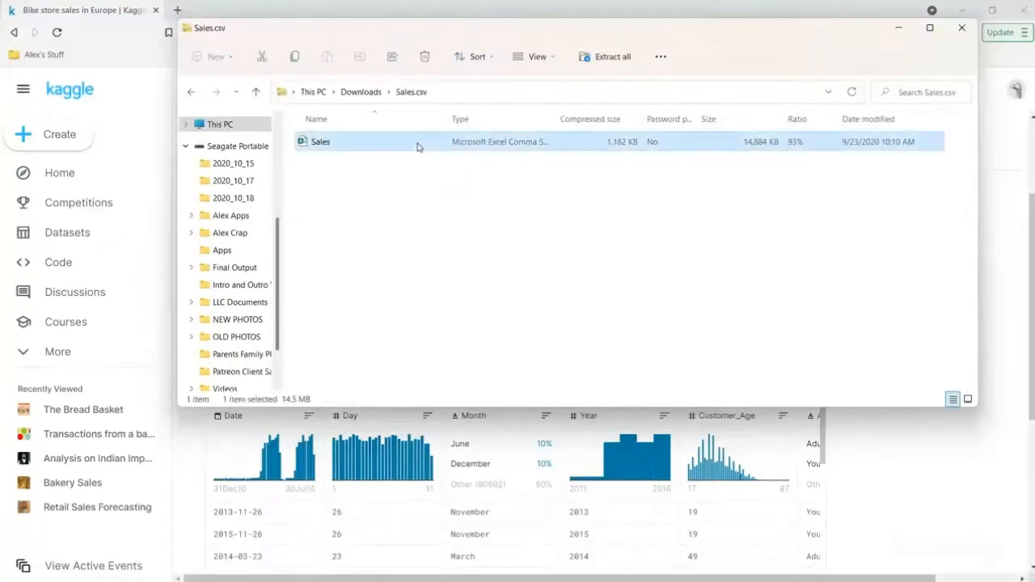
double_click(418, 146)
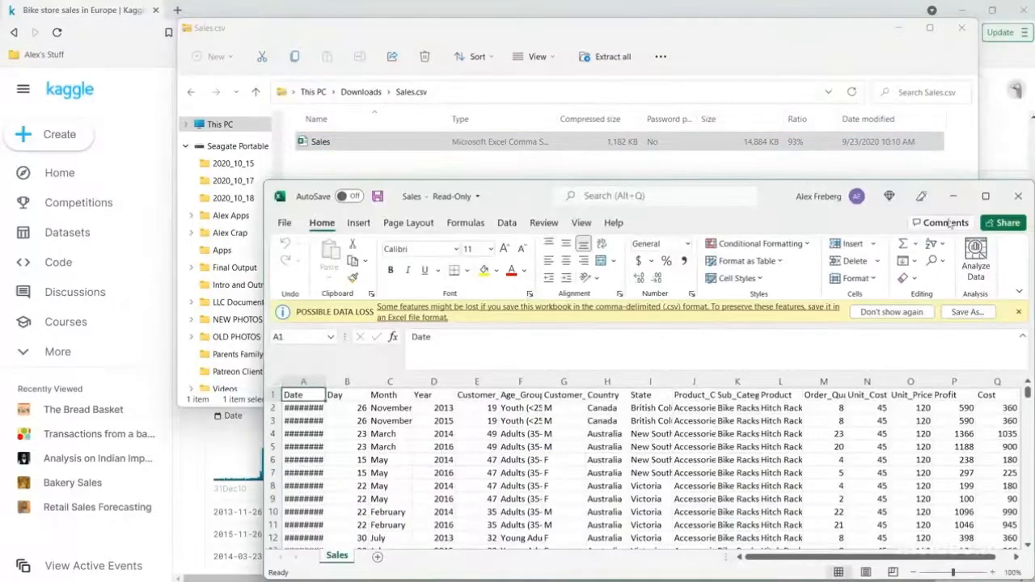
left_click(987, 197)
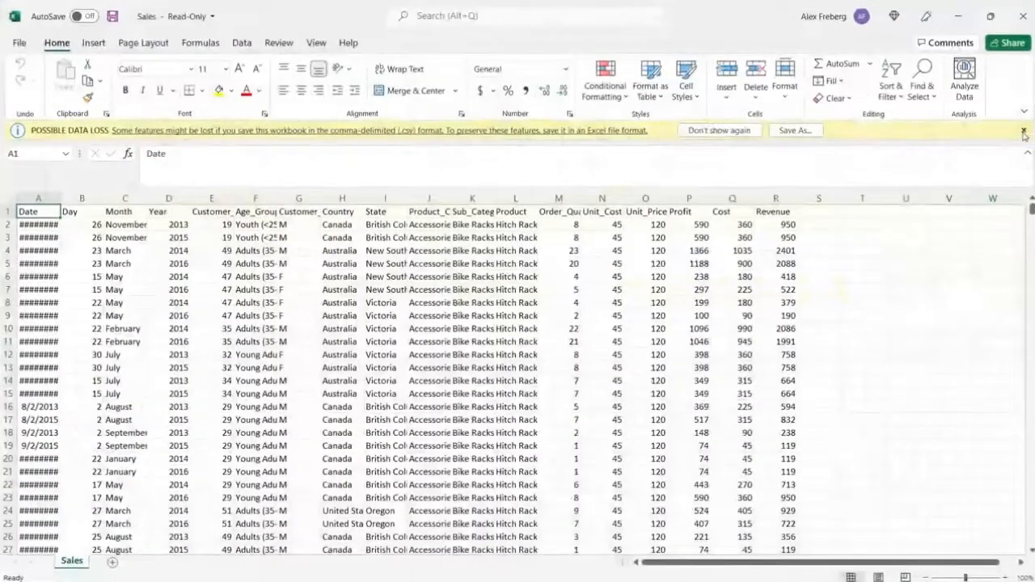
left_click(1024, 135)
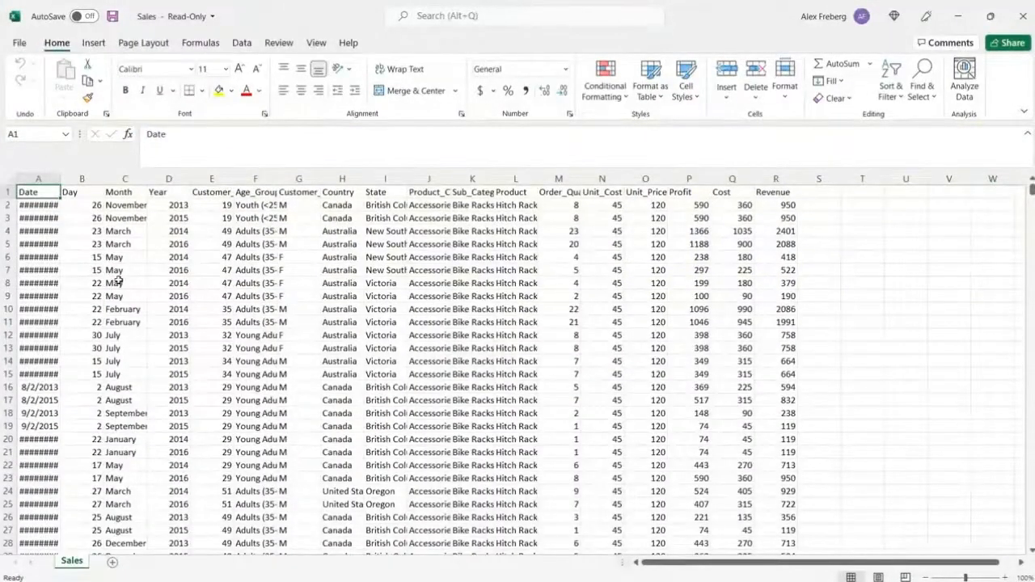
- AutoFit the width of all columns in the Sales sheet to their contents
left_click(10, 178)
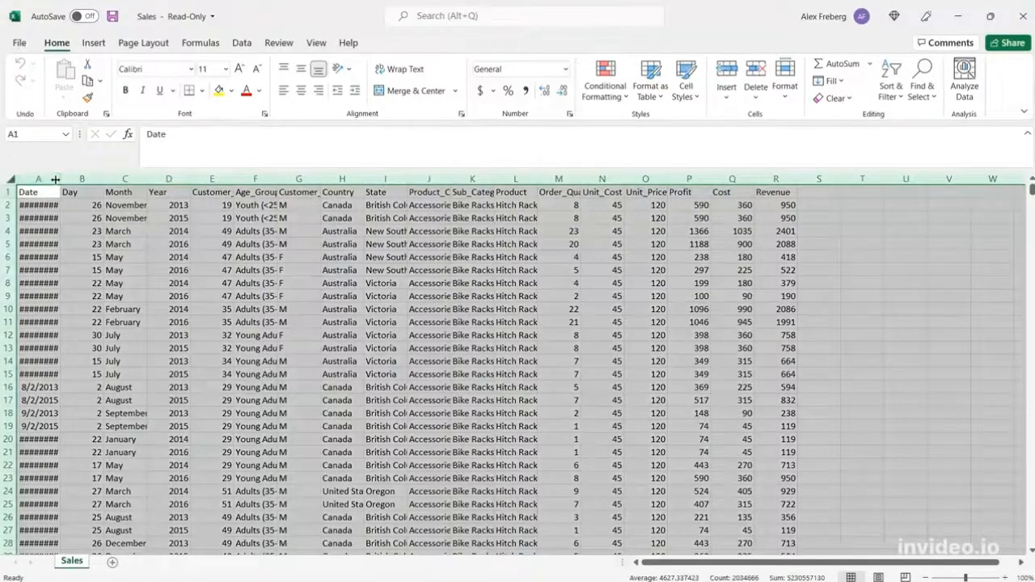
double_click(59, 179)
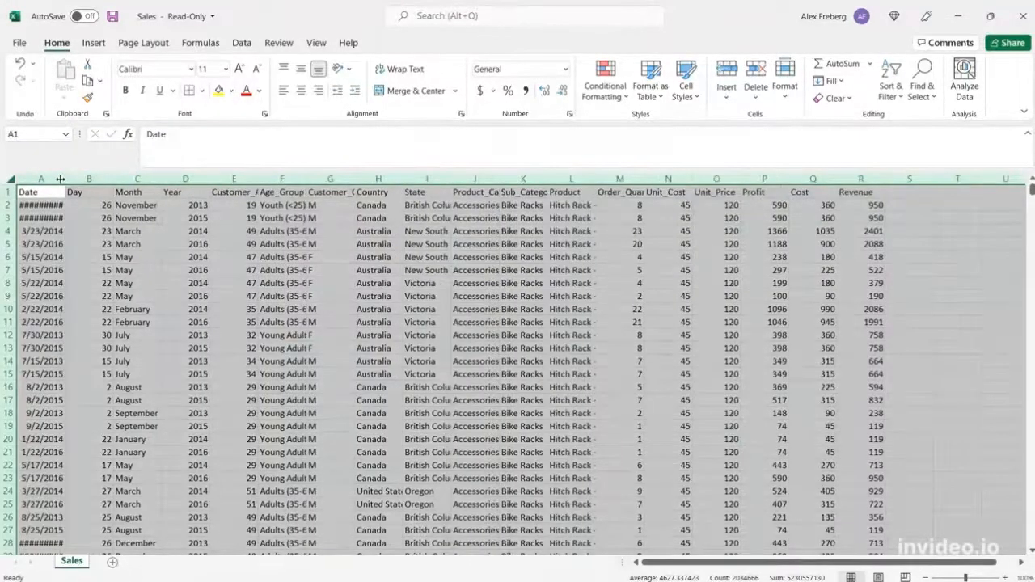
double_click(60, 179)
left_click(104, 229)
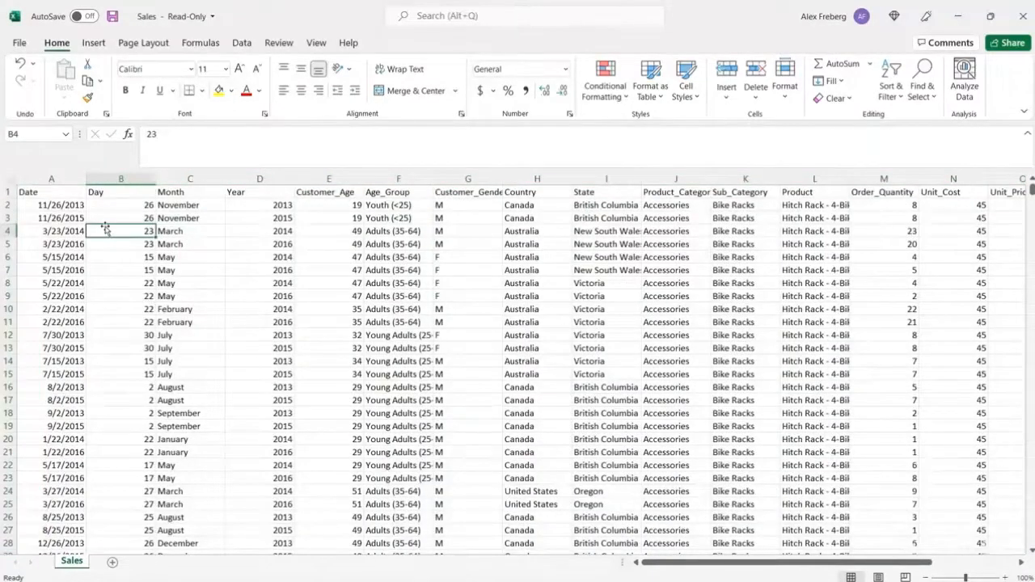
- Examine the column headers of the sales data from Date through Product_Category, Order_Quantity and Unit_Cost to Revenue
left_click(55, 192)
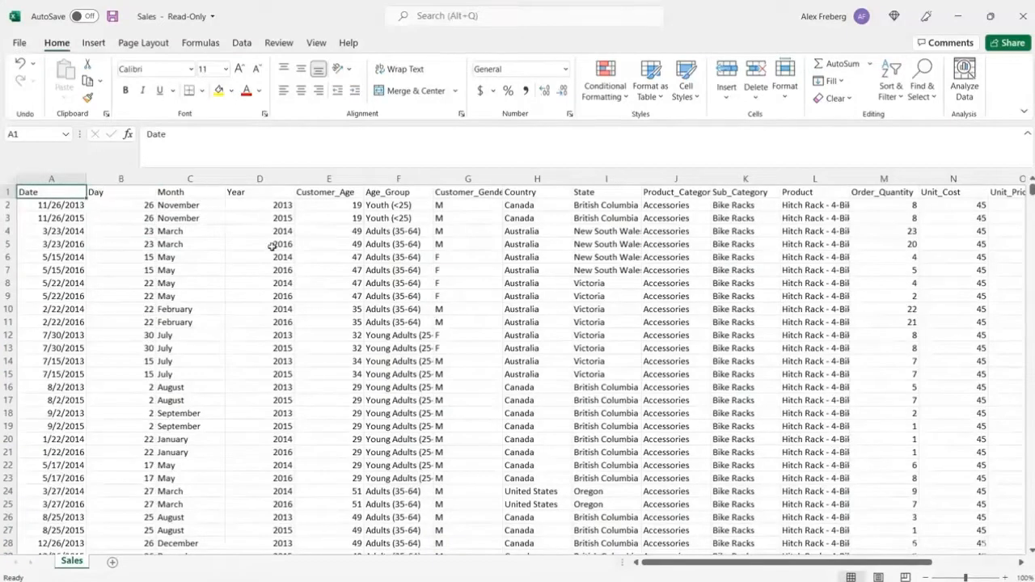
scroll(271, 246, "right", 3)
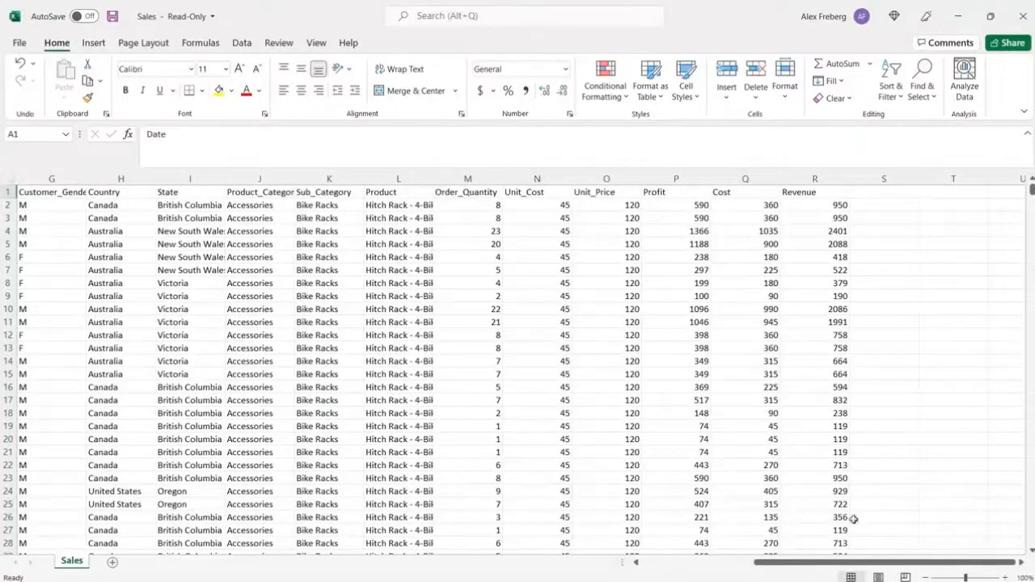
left_click_drag(870, 564, 834, 570)
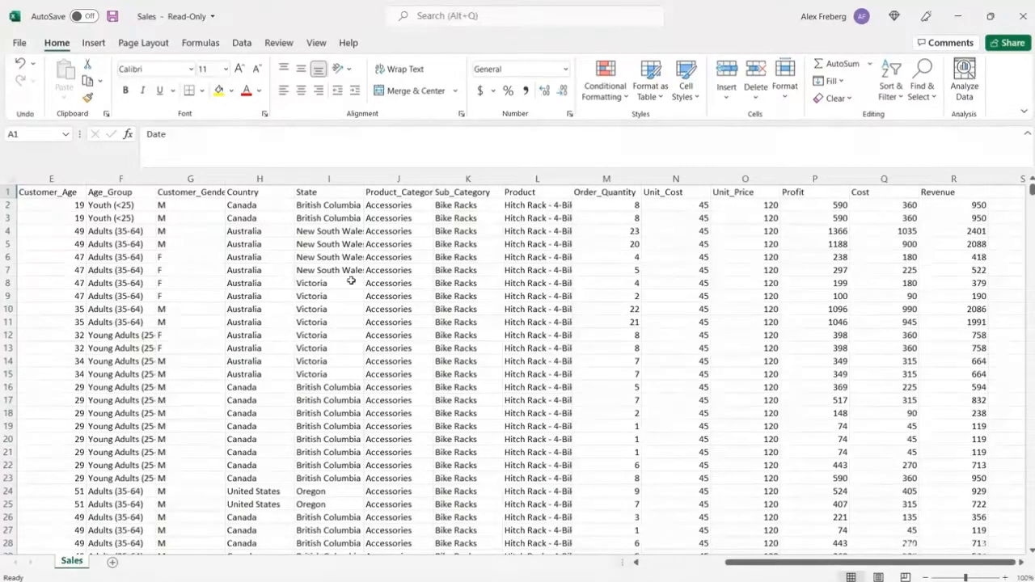
left_click(400, 194)
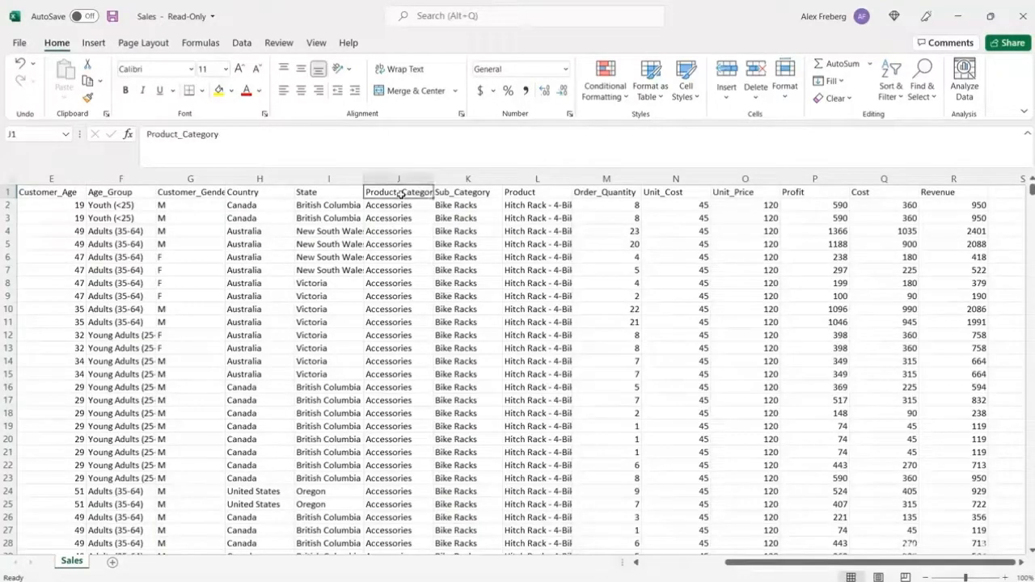
left_click(472, 194)
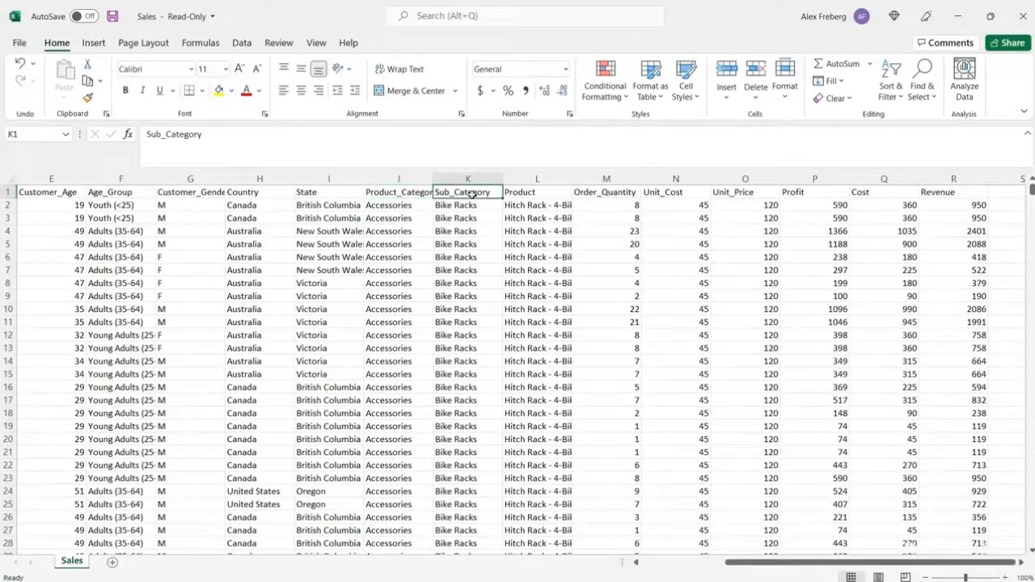
left_click(550, 194)
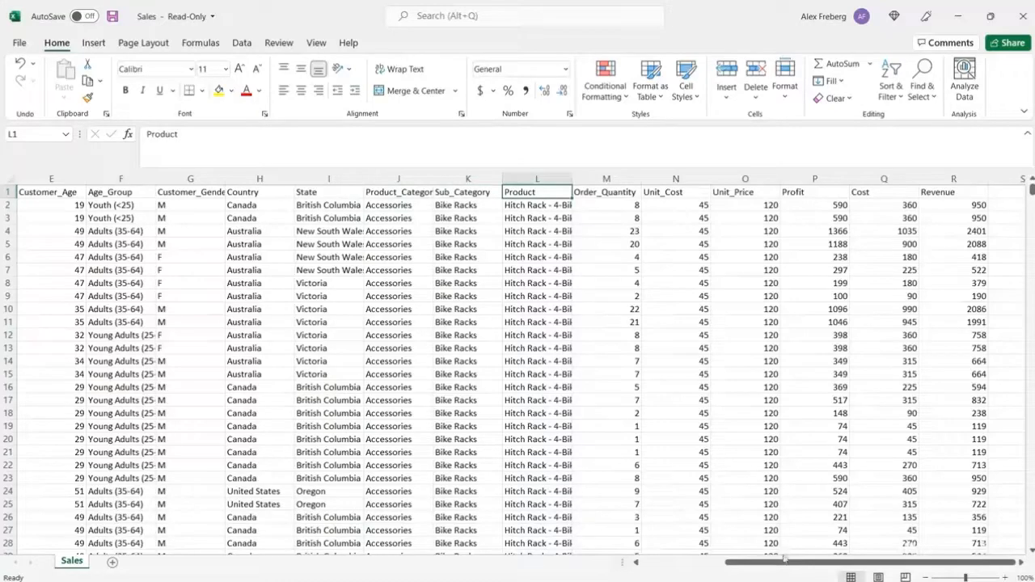
left_click_drag(783, 561, 803, 568)
left_click(621, 194)
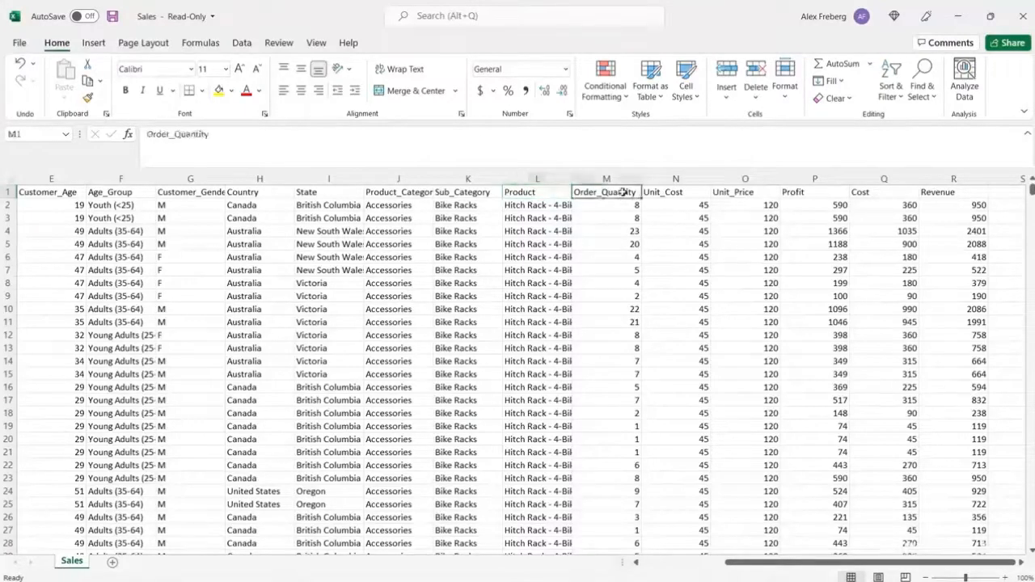
left_click(690, 194)
left_click(738, 191)
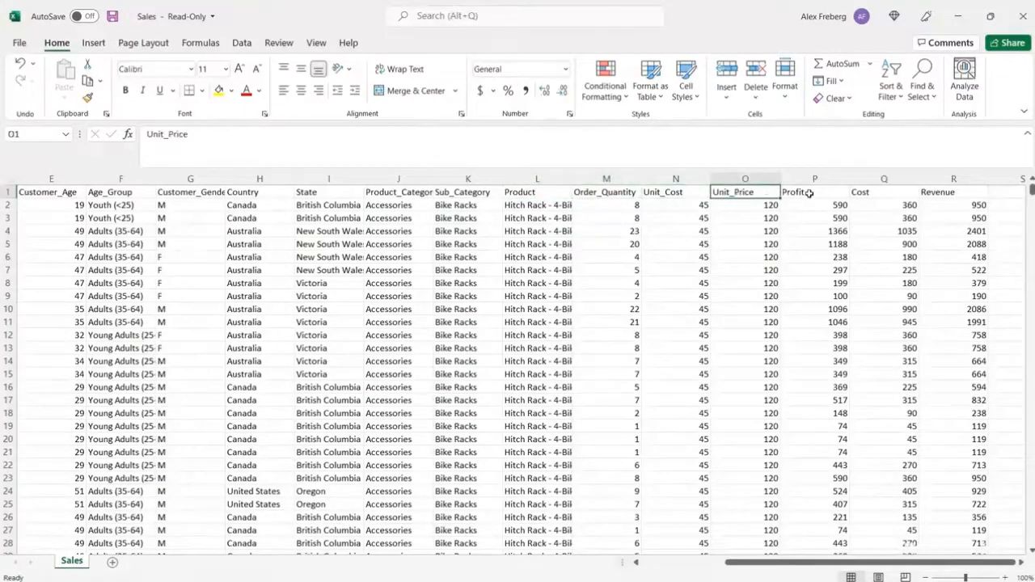
left_click(808, 194)
left_click(887, 193)
left_click(959, 194)
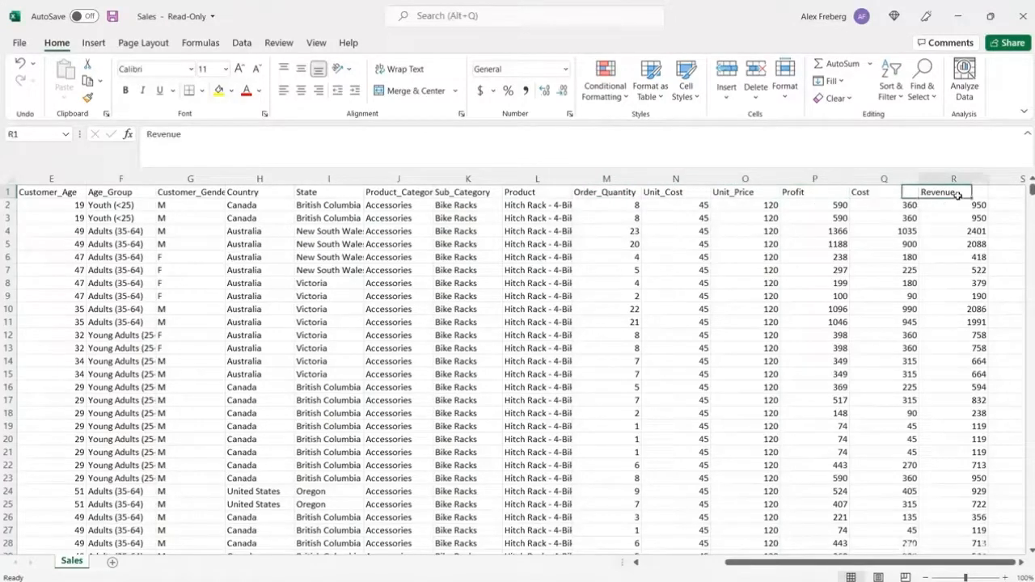
left_click(631, 307)
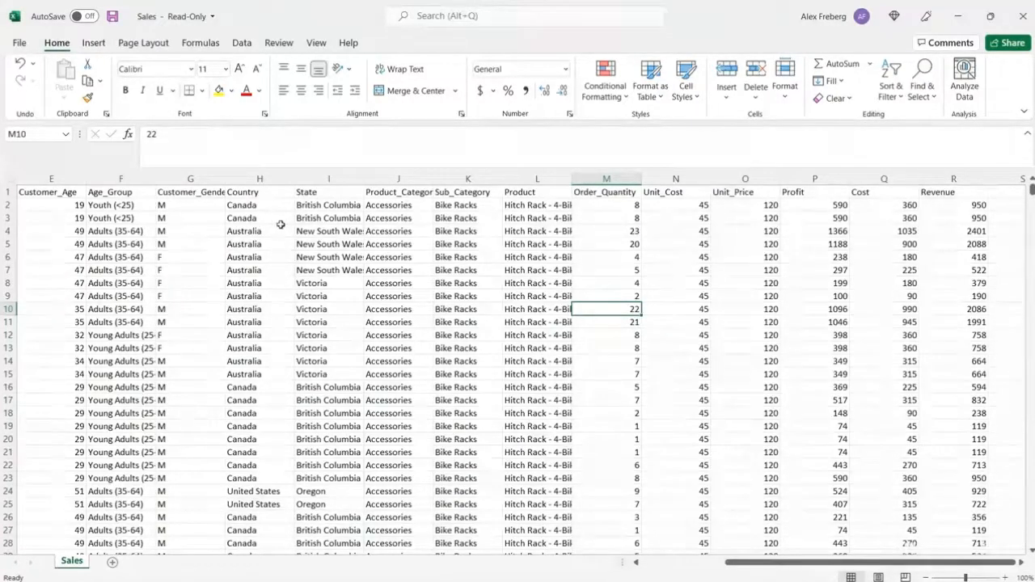
- Browse the recommended PivotTables for the sales data, preview Sum of Cost by State, and leave without inserting one
left_click(94, 45)
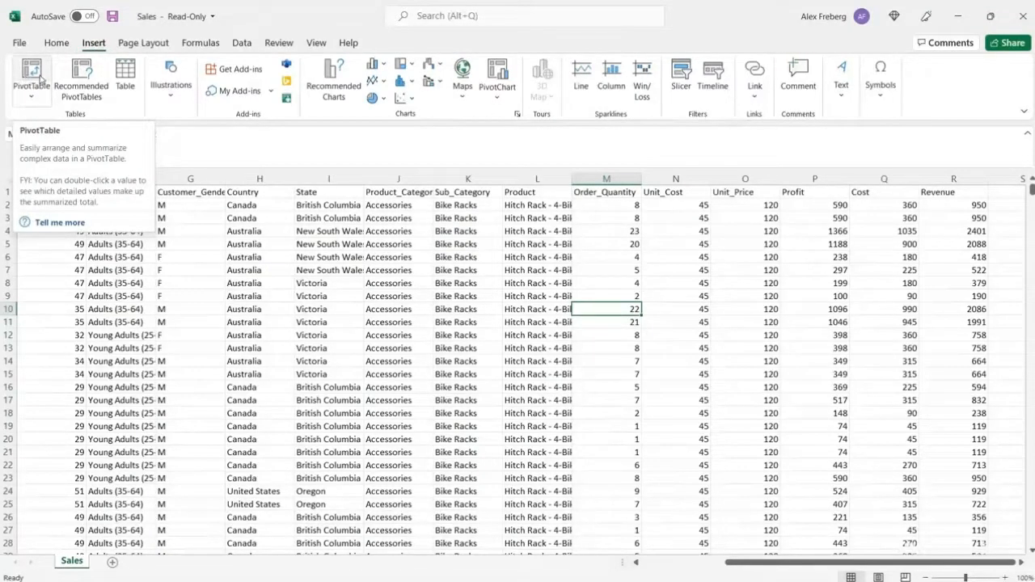
left_click(82, 79)
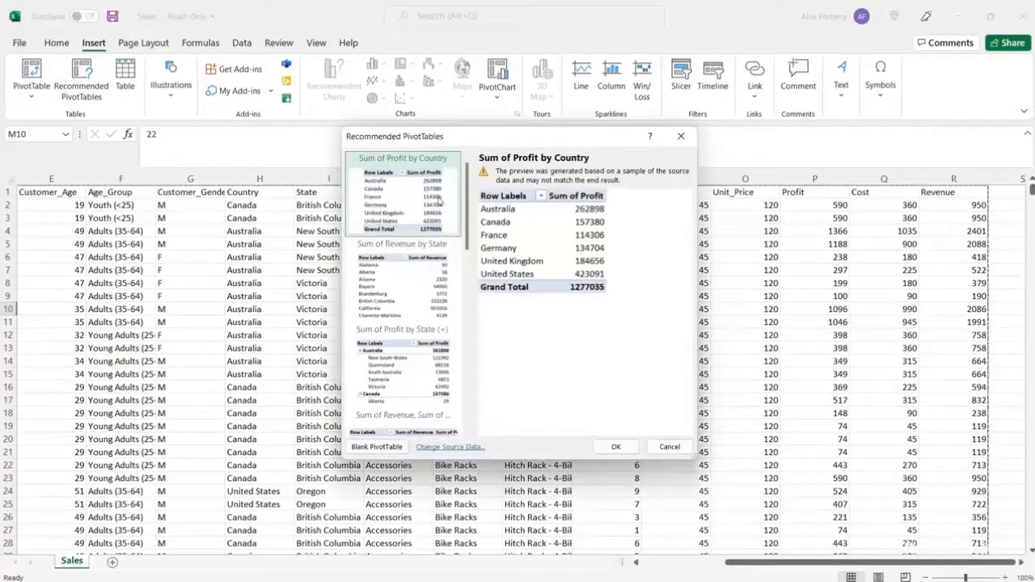
scroll(439, 200, "down", 3)
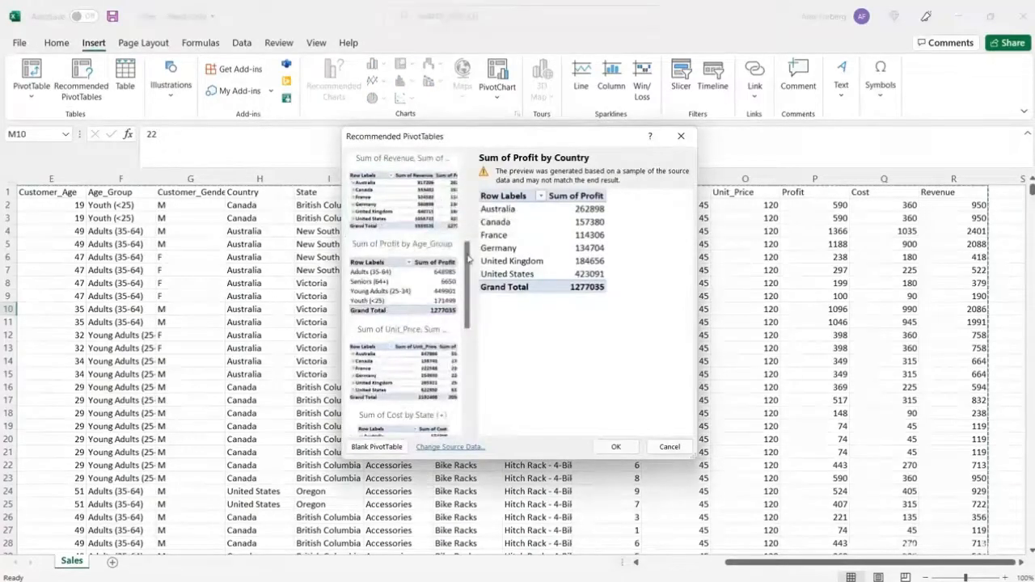
left_click_drag(467, 255, 467, 309)
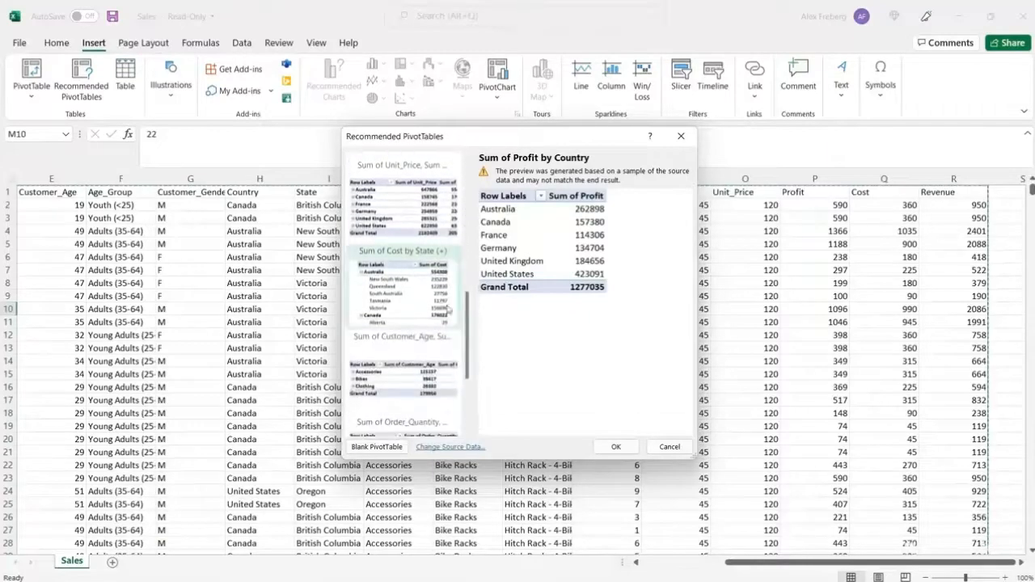
left_click(421, 310)
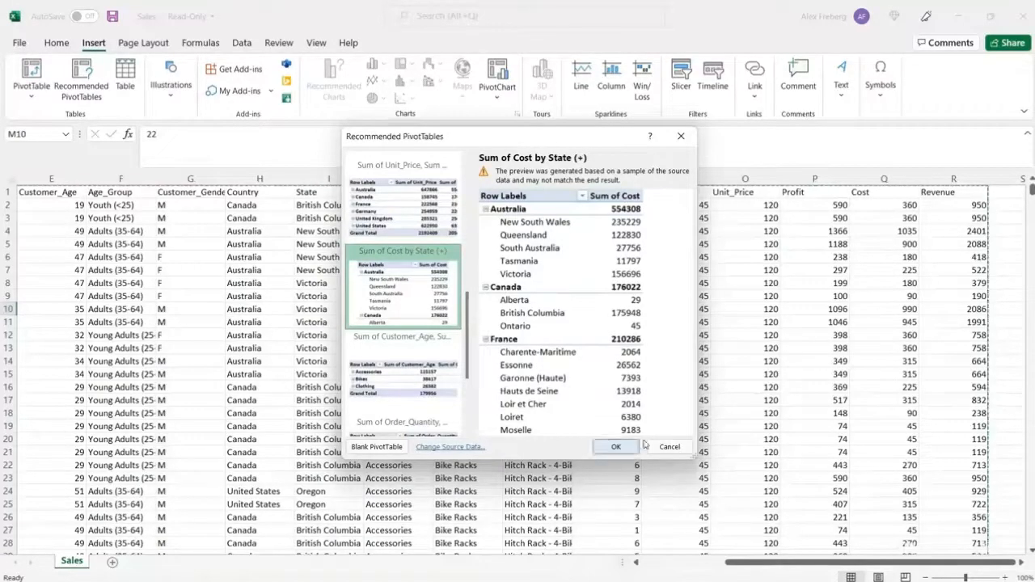
left_click(669, 447)
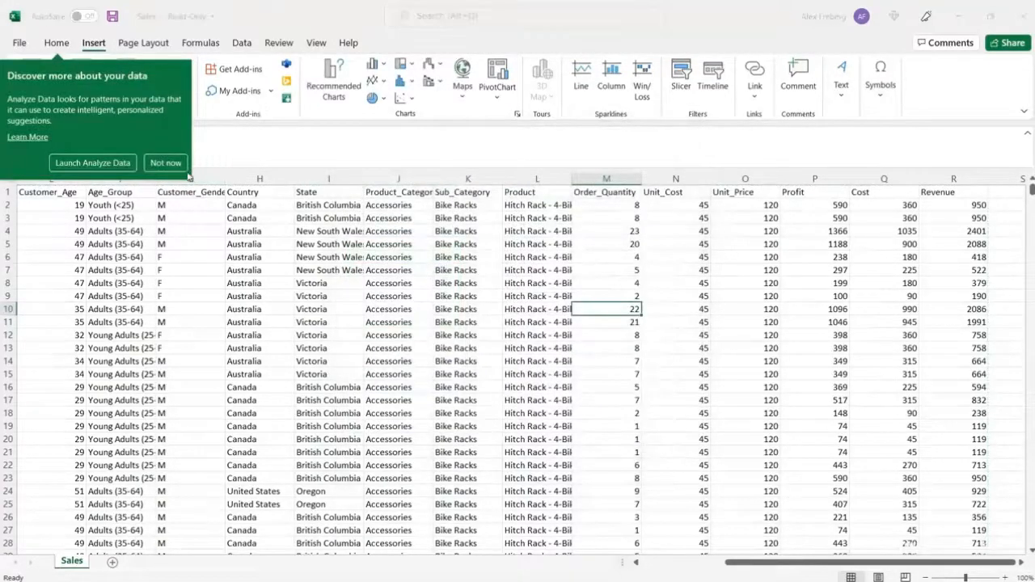
left_click(166, 163)
- Start a PivotTable from the sales data and reselect its source range as Sales!$A$1:$R$113037
left_click(31, 74)
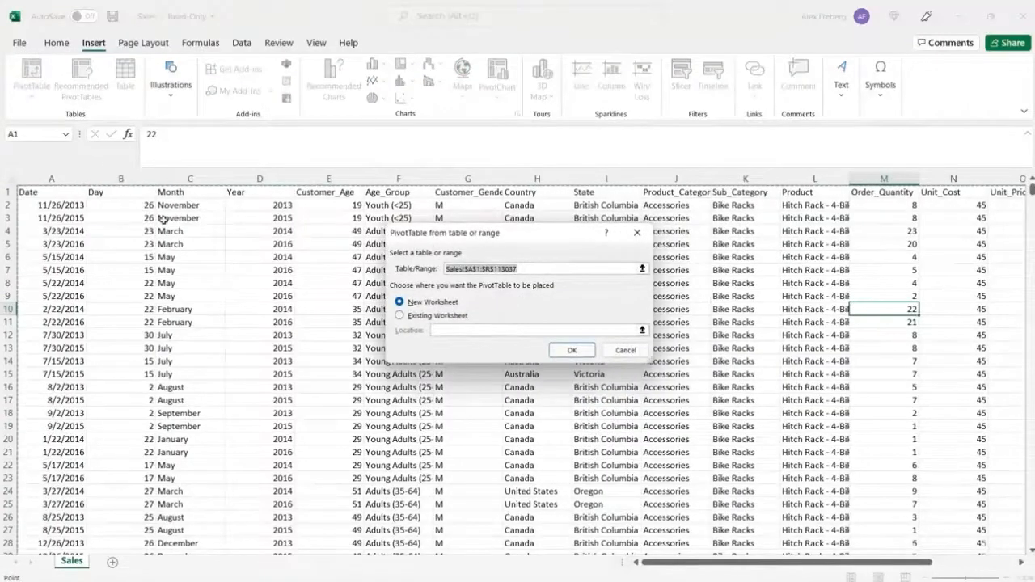
scroll(162, 217, "right", 6)
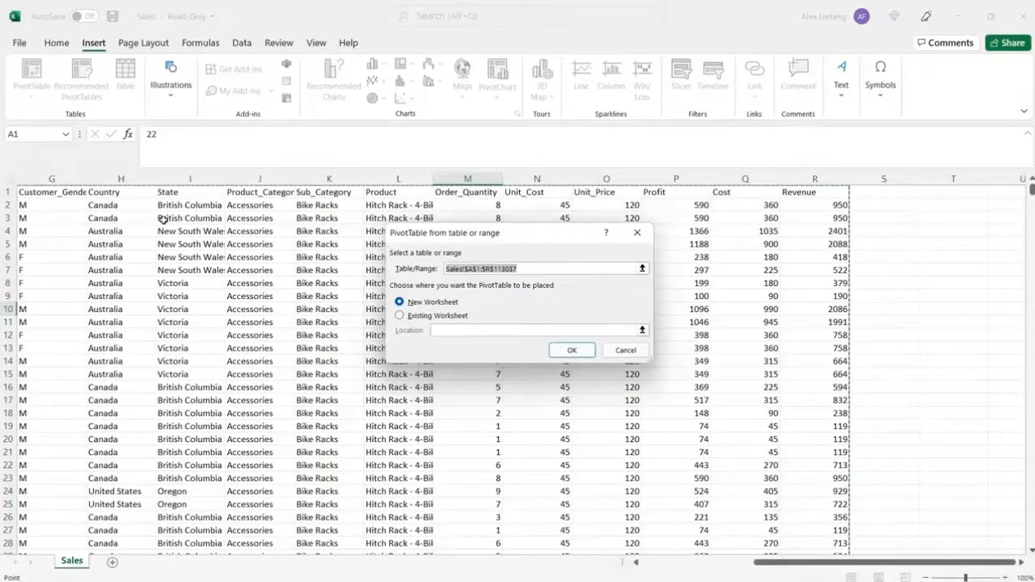
scroll(161, 218, "left", 6)
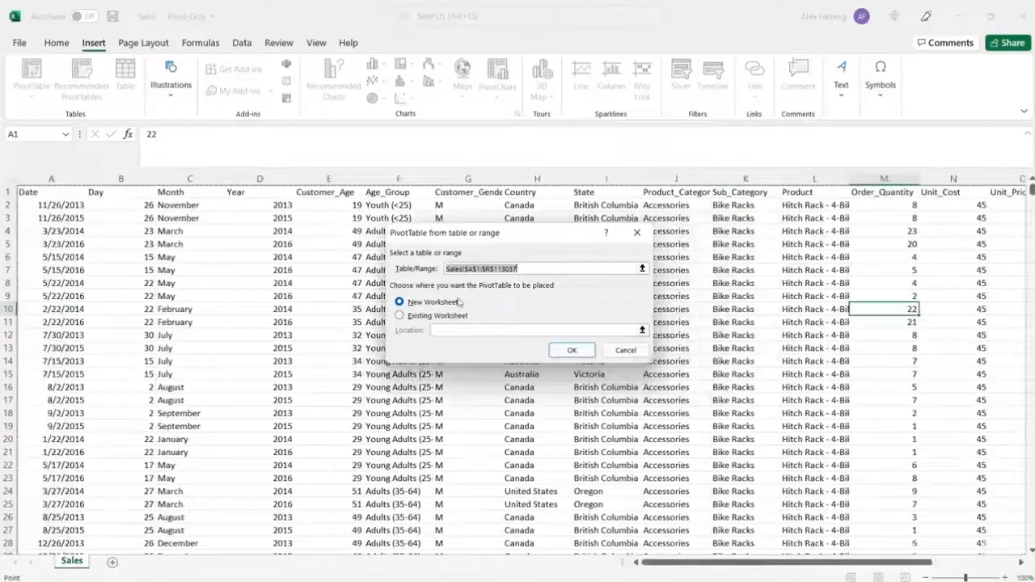
key("BackSpace")
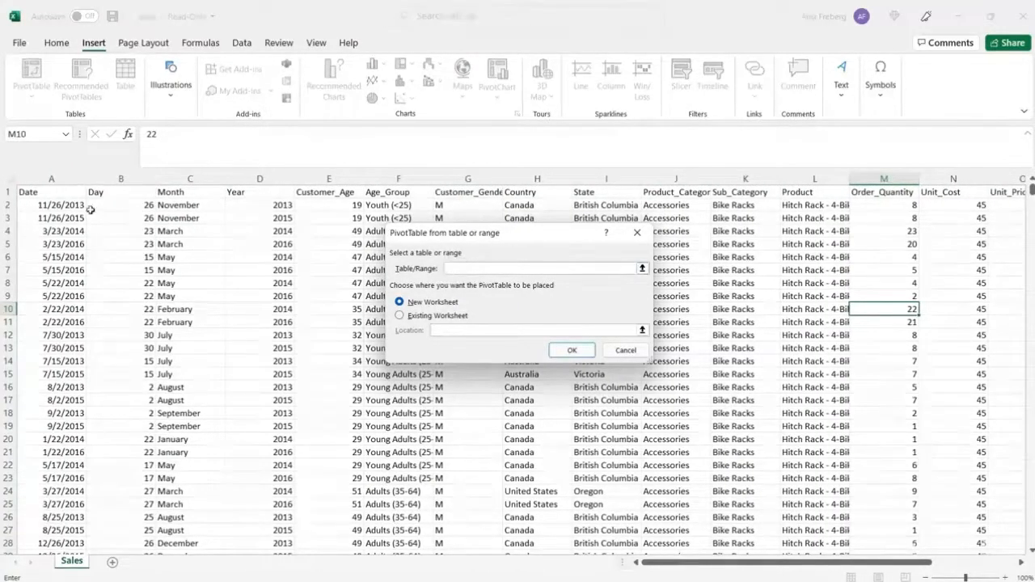
left_click(45, 192)
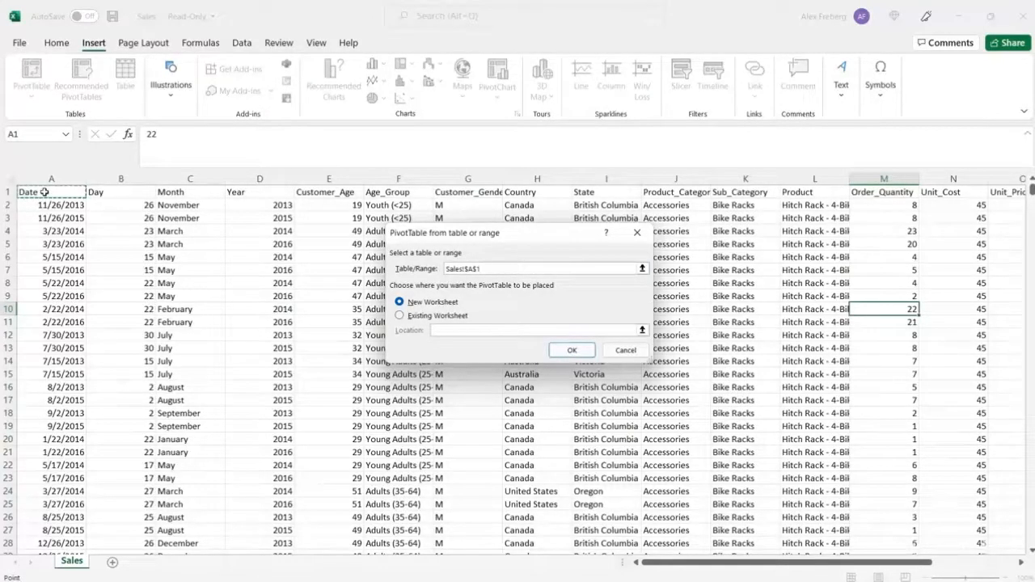
key("ctrl+shift+Right")
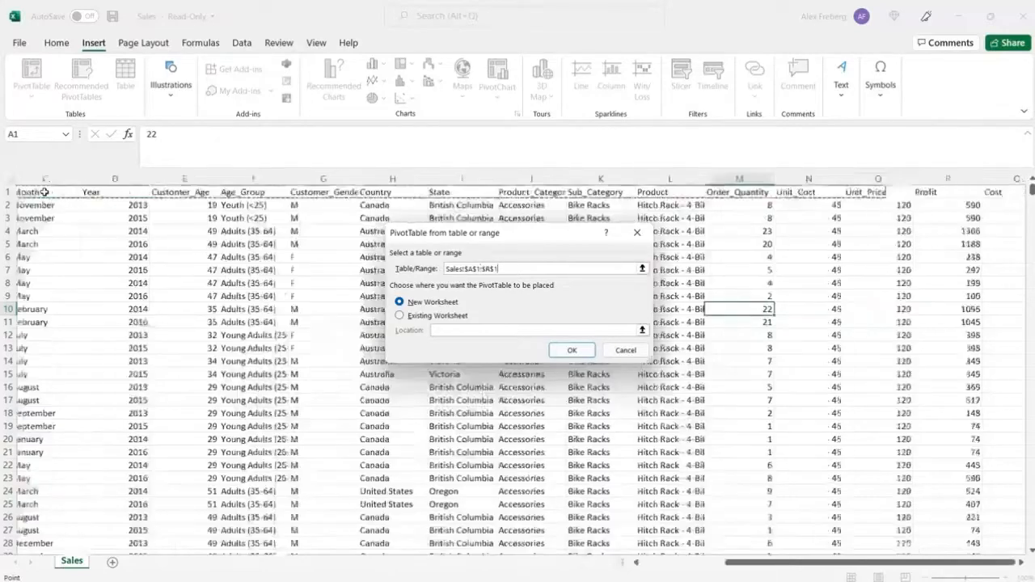
key("ctrl+shift+Down")
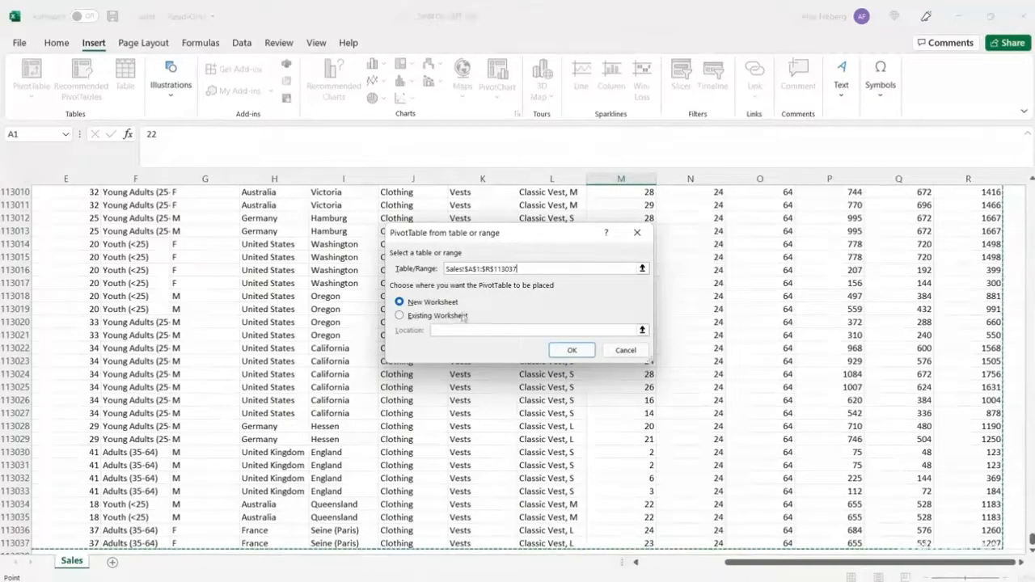
- Create the PivotTable on a new worksheet and look through its available fields from Date to Revenue
left_click(571, 351)
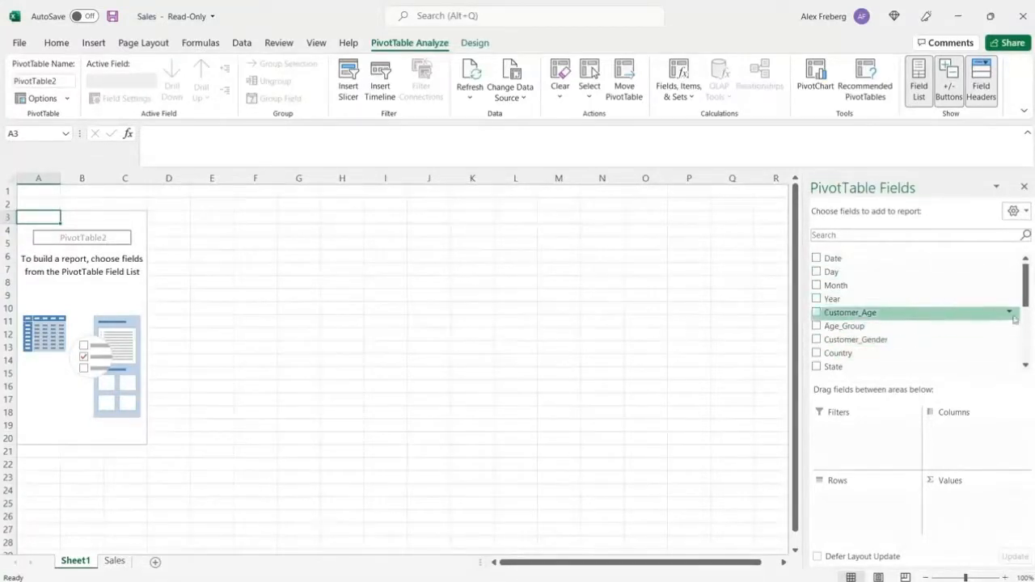
scroll(922, 332, "down", 4)
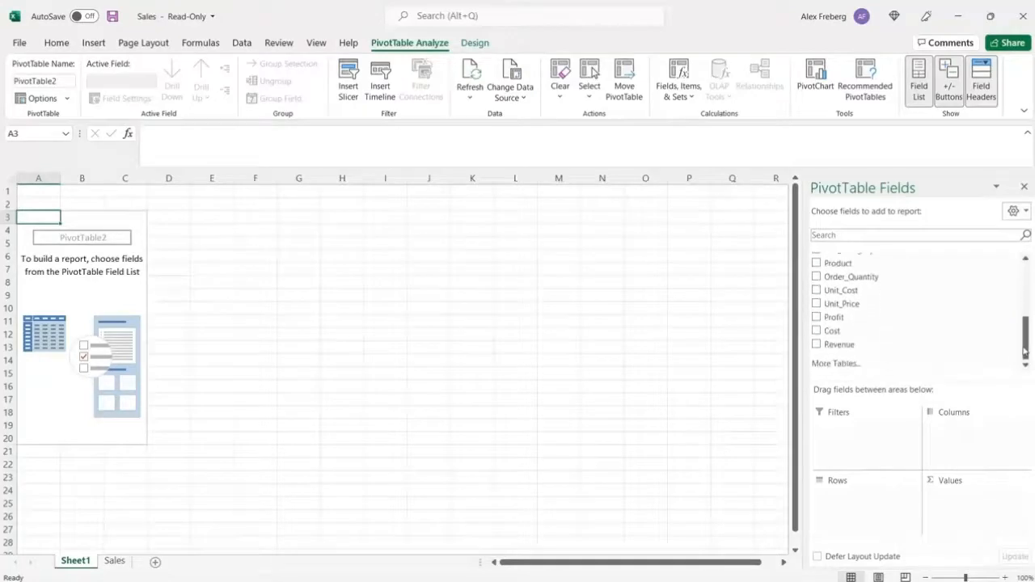
left_click_drag(1028, 343, 1027, 277)
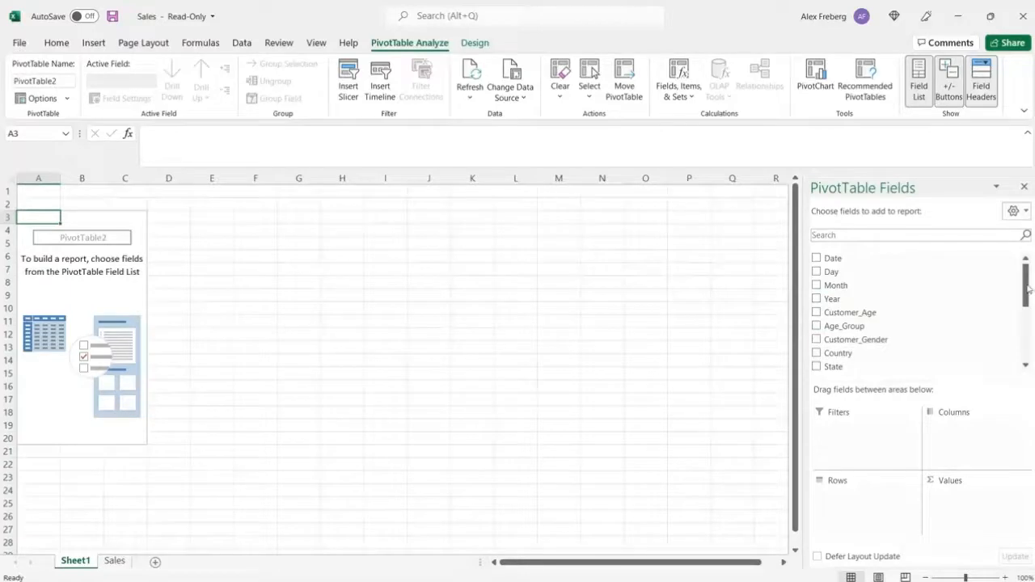
left_click_drag(1028, 289, 1030, 338)
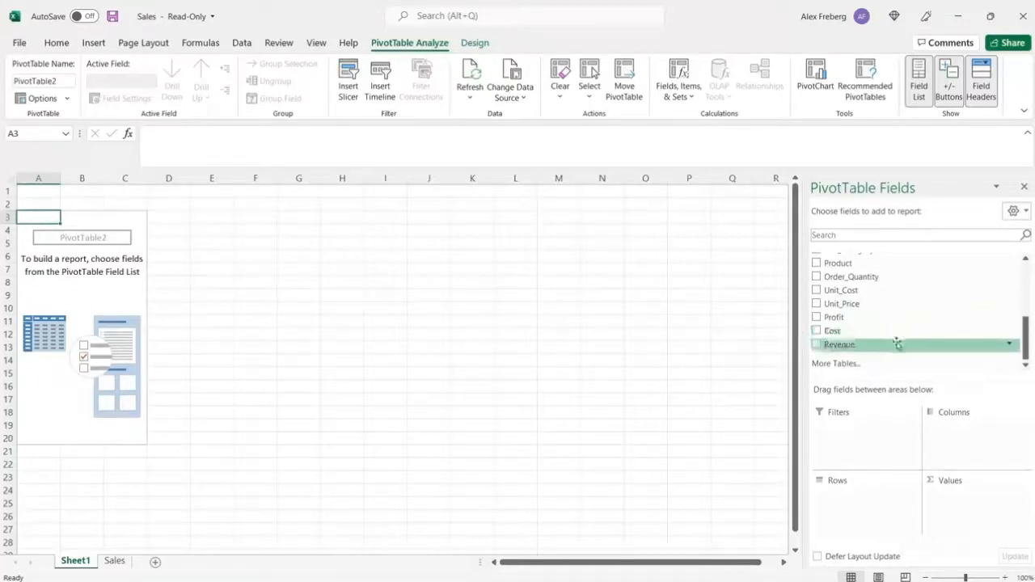
left_click_drag(1030, 348, 1029, 319)
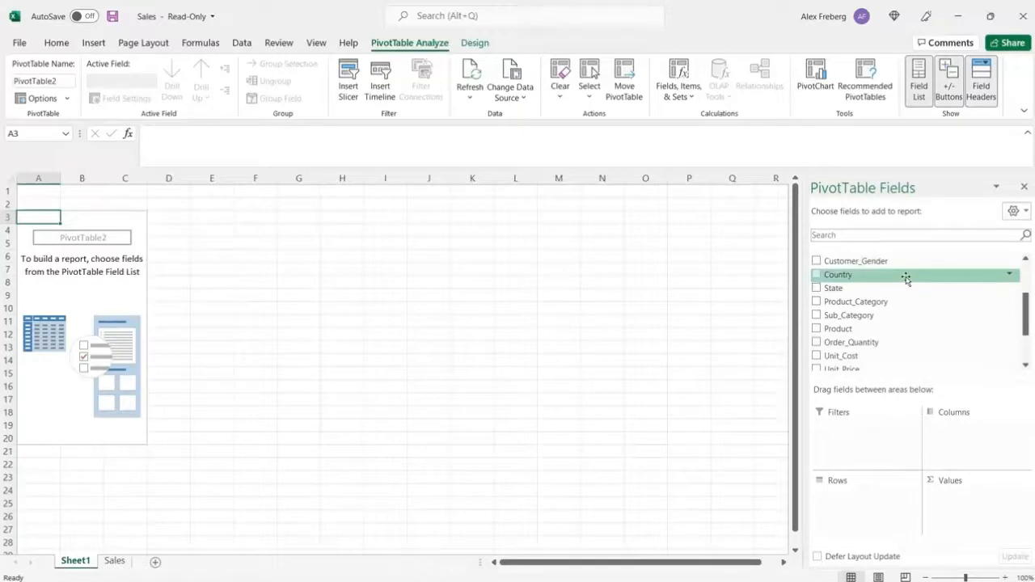
- Add the Country field to the PivotTable's rows and check the resulting country labels
left_click_drag(906, 278, 868, 500)
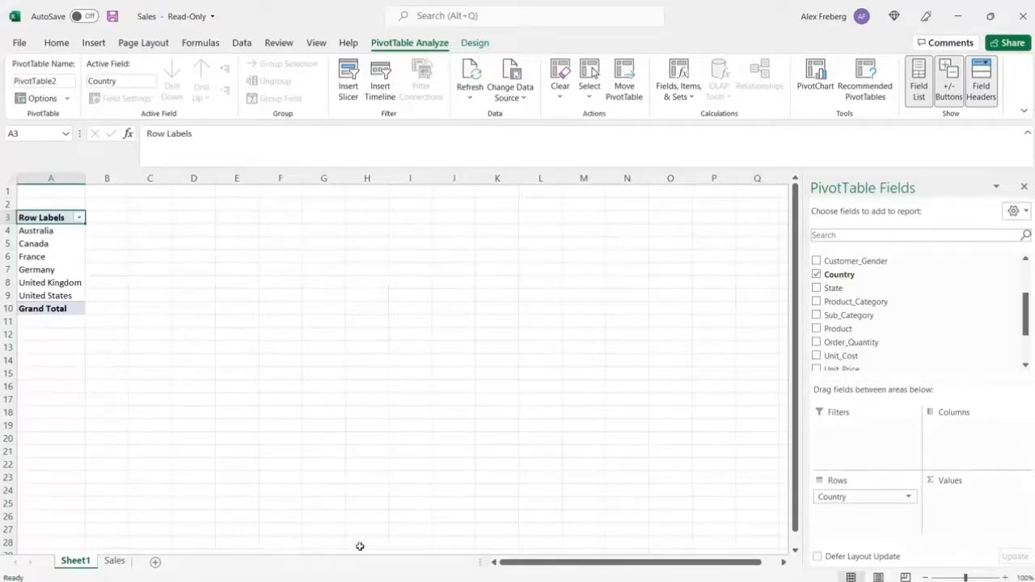
left_click(1003, 578)
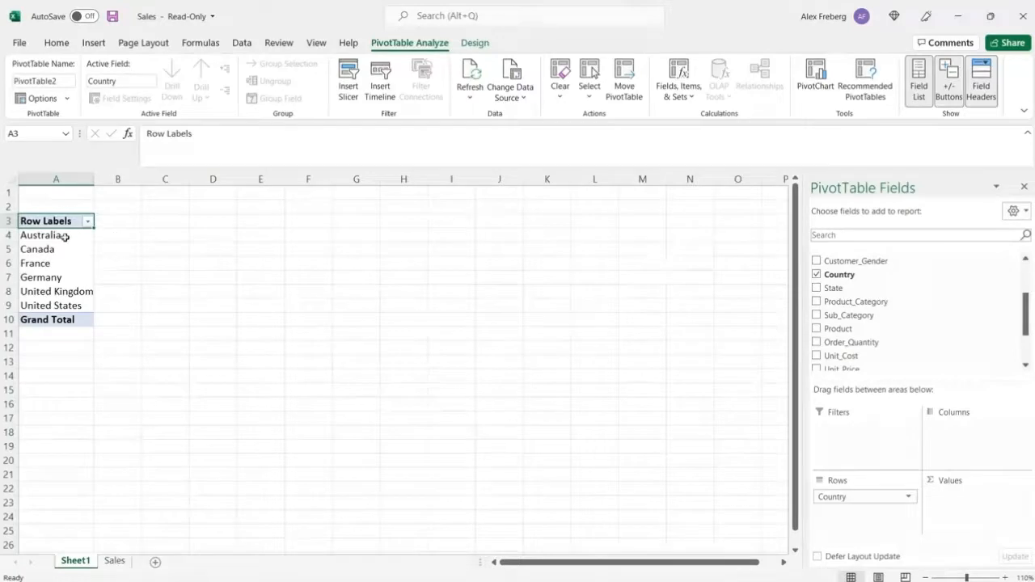
left_click_drag(65, 237, 69, 293)
left_click(131, 290)
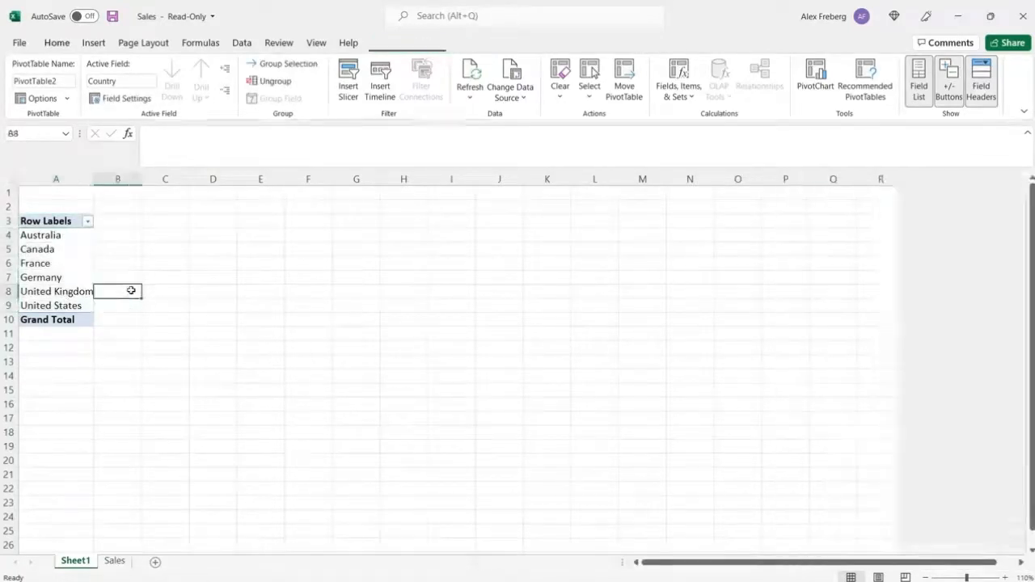
left_click(84, 252)
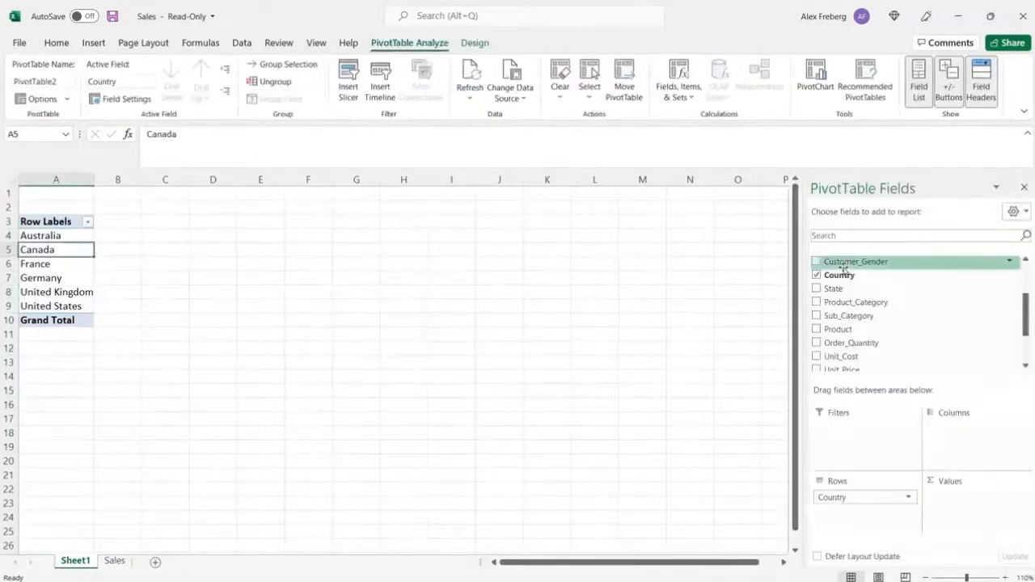
- Add the State field beneath Country in the PivotTable's rows and collapse the entire Country field
left_click_drag(854, 289, 866, 517)
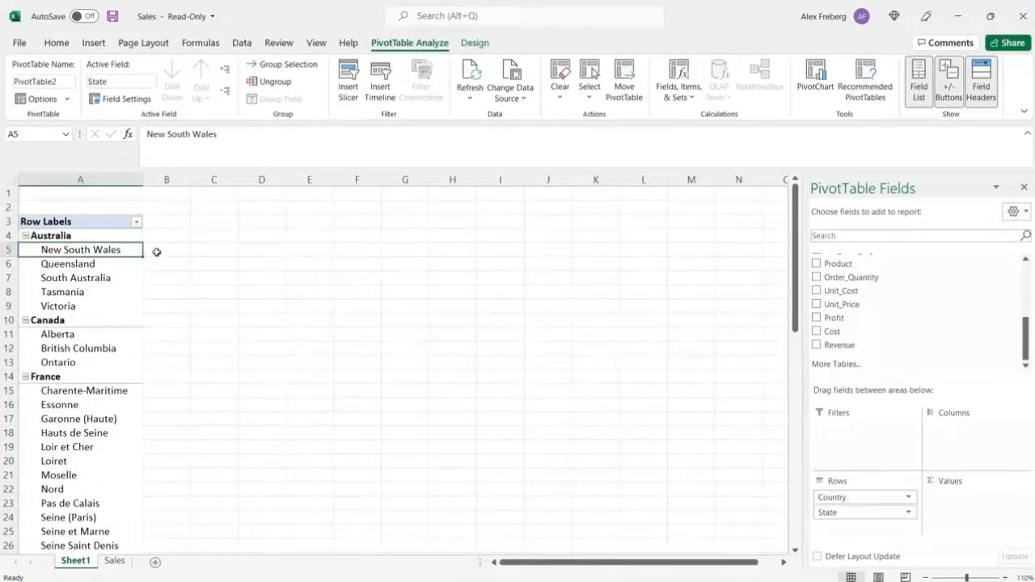
mouse_move(797, 248)
left_mouse_down()
mouse_move(799, 475)
mouse_move(798, 241)
left_mouse_up()
right_click(88, 234)
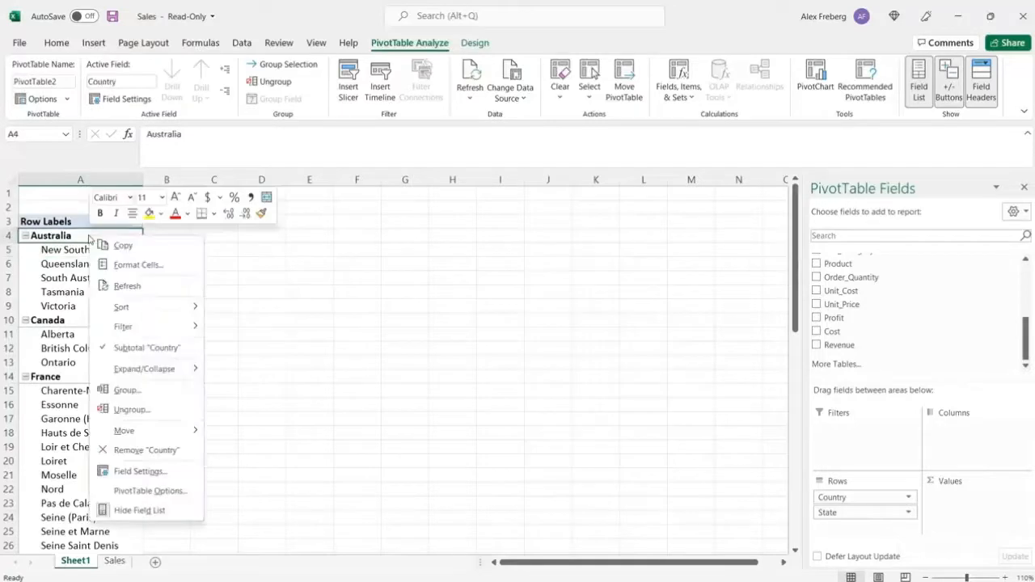
mouse_move(182, 372)
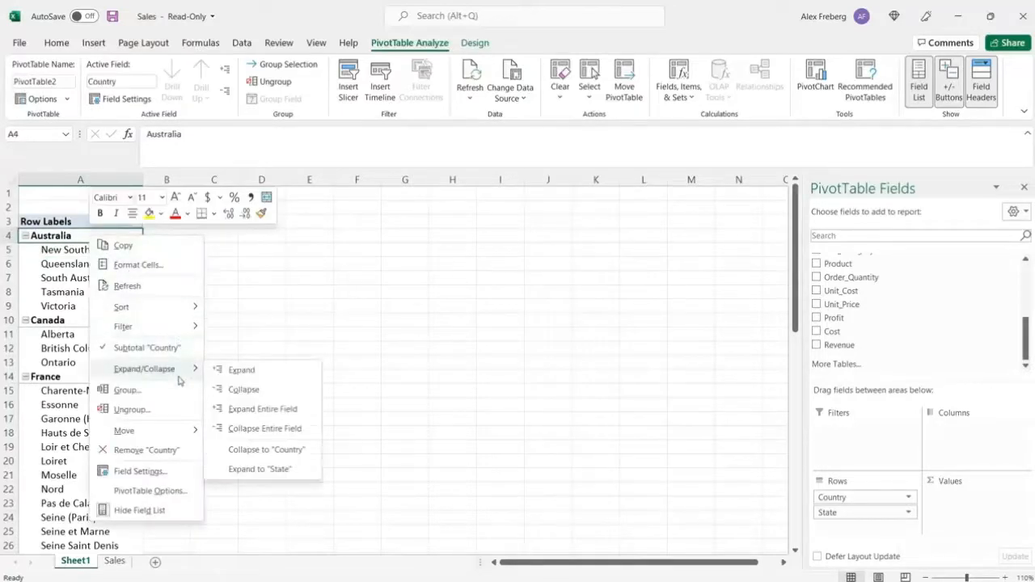
left_click(265, 429)
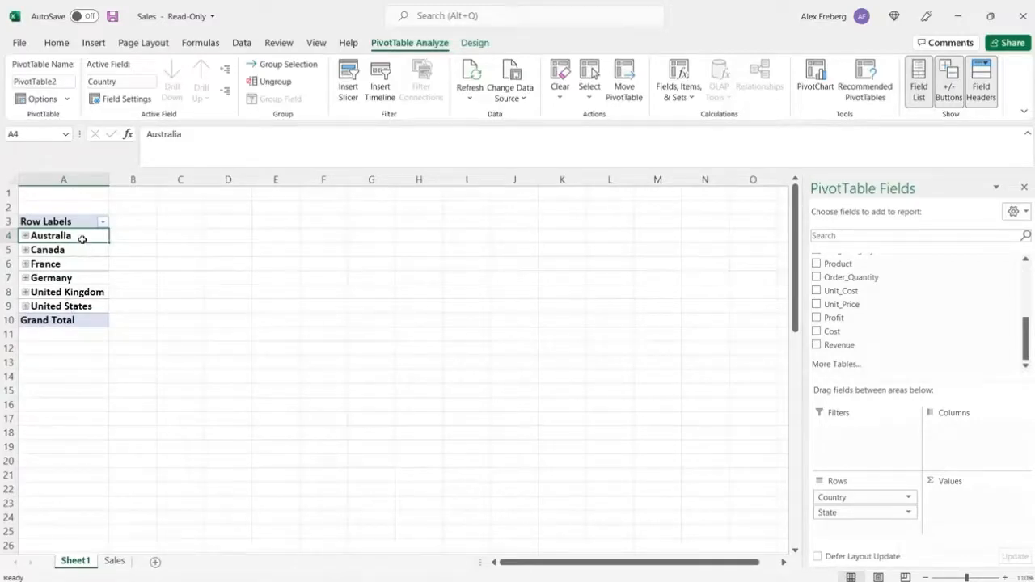
- Expand Australia to view its states in the row labels, and collapse it again
left_click(25, 235)
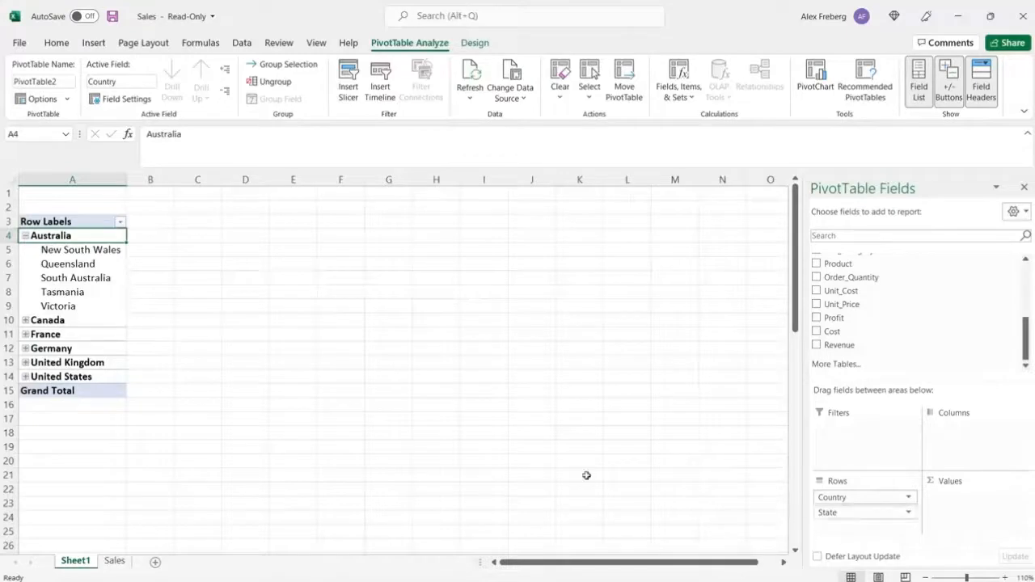
left_click_drag(95, 251, 93, 308)
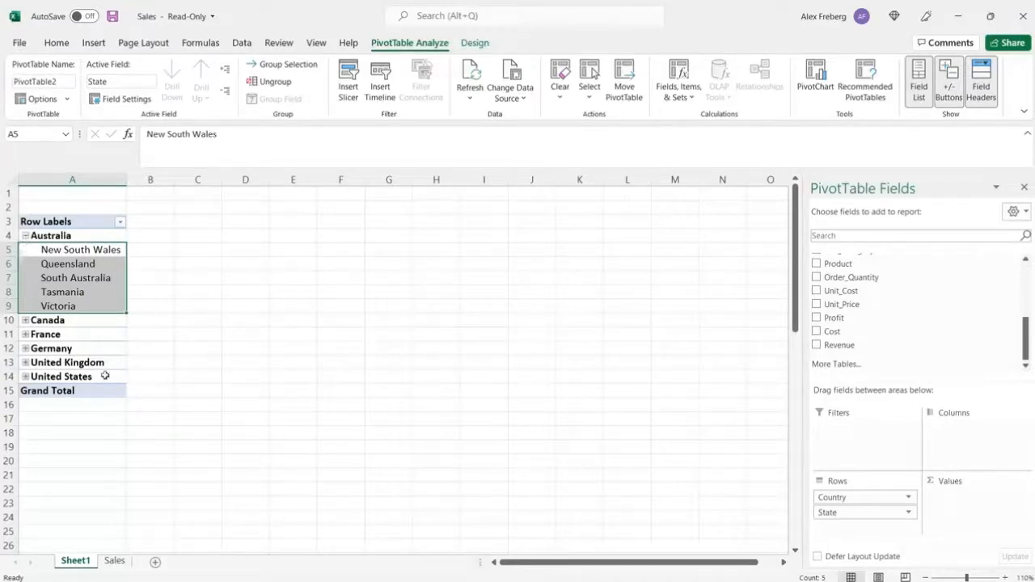
left_click(26, 237)
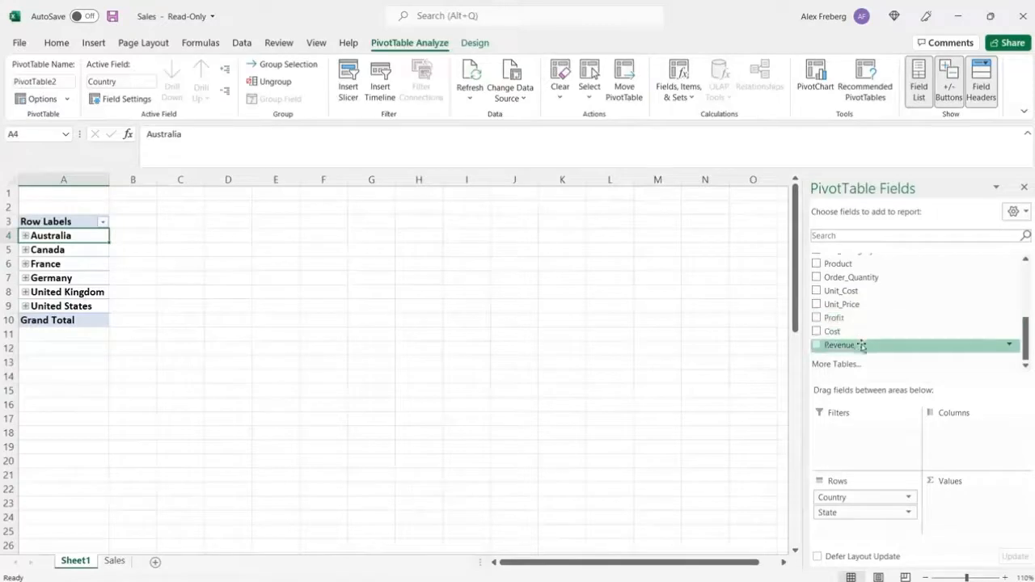
- Add Revenue to the PivotTable's values as a sum and check the revenue of Australia's states, leaving Australia collapsed
left_click_drag(861, 346, 965, 502)
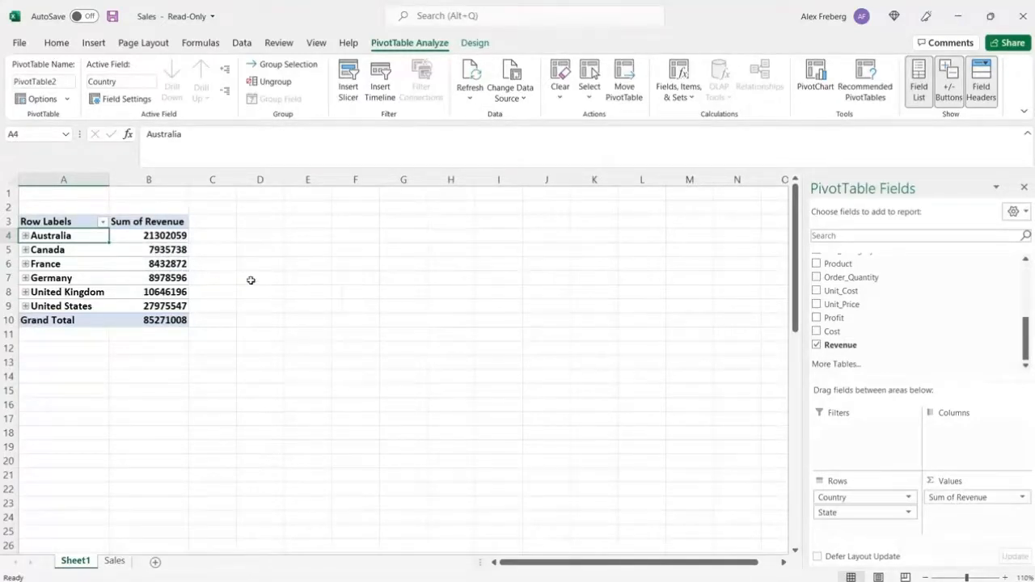
left_click(26, 235)
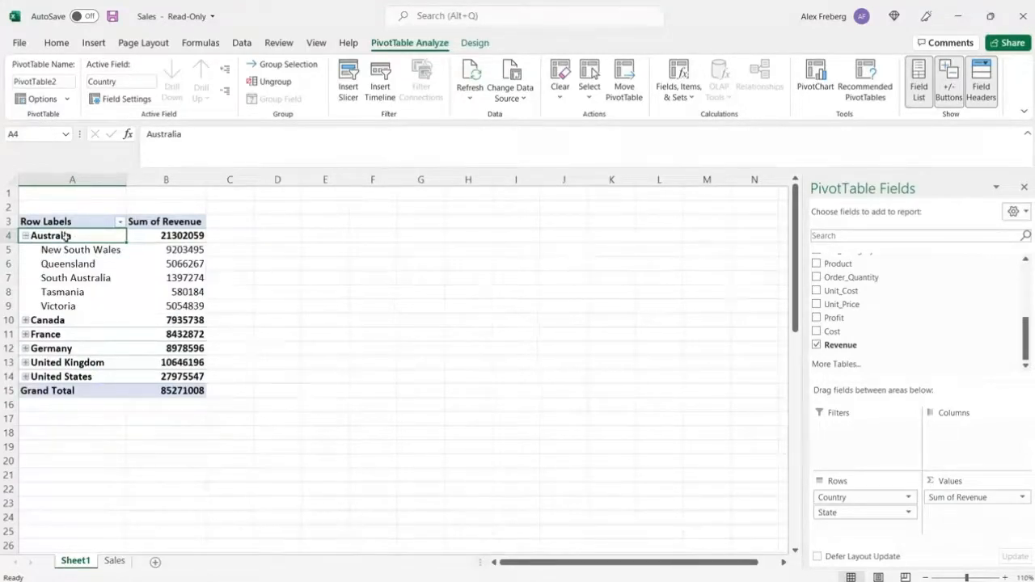
left_click(167, 250)
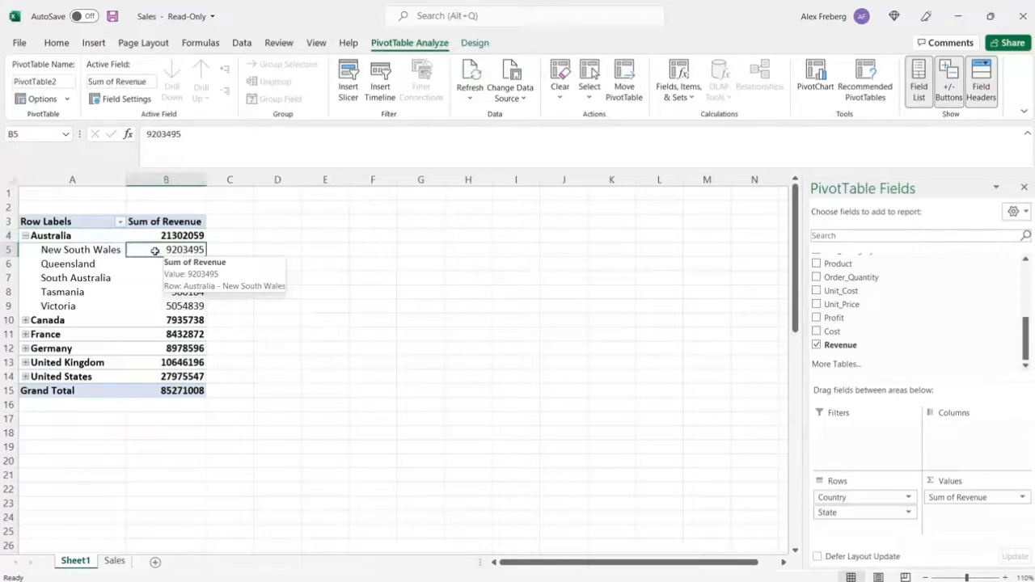
left_click(92, 264)
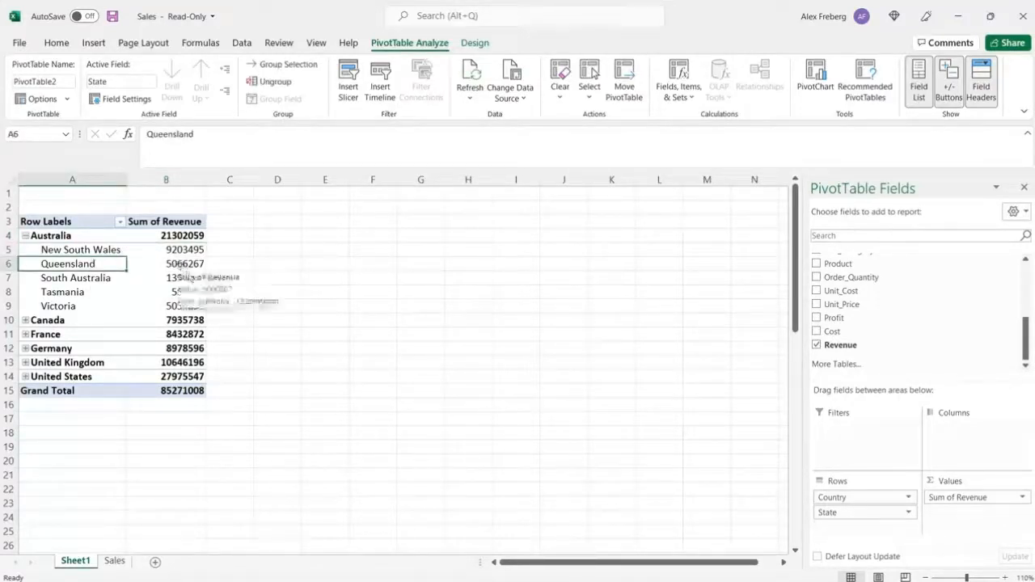
left_click(80, 275)
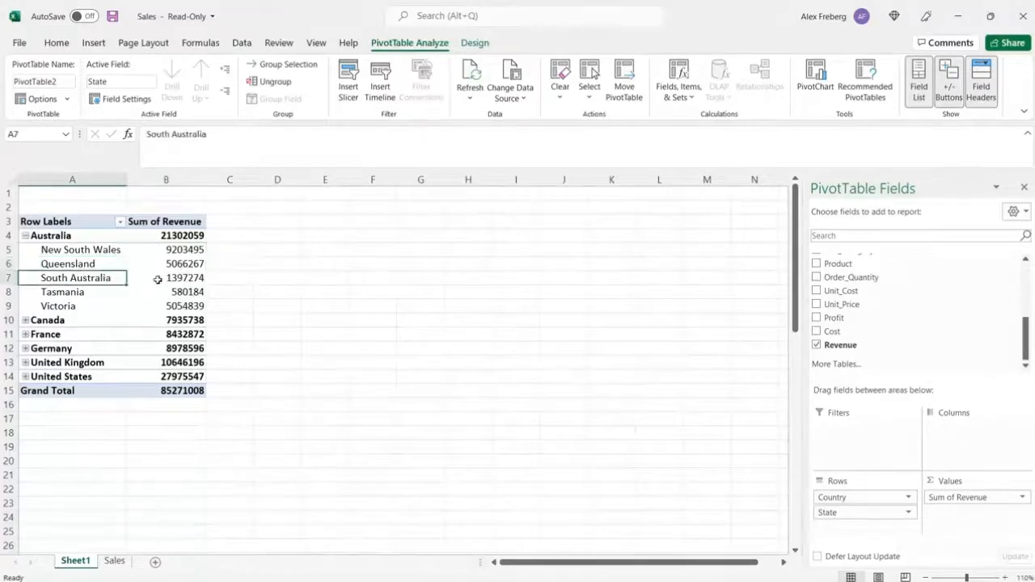
left_click(25, 236)
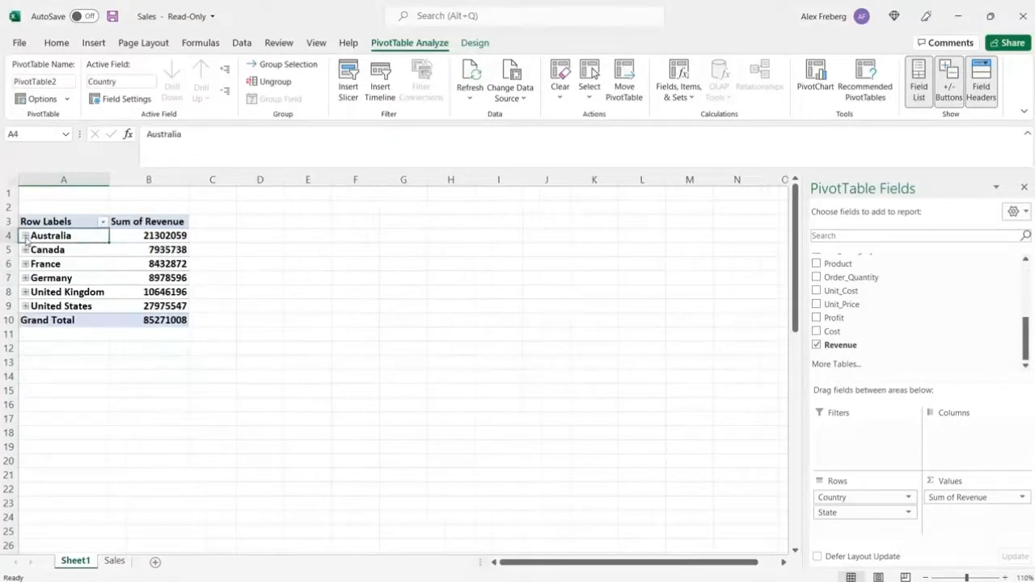
- Expand Australia again, go through its states from New South Wales to Victoria, and collapse it
left_click(25, 236)
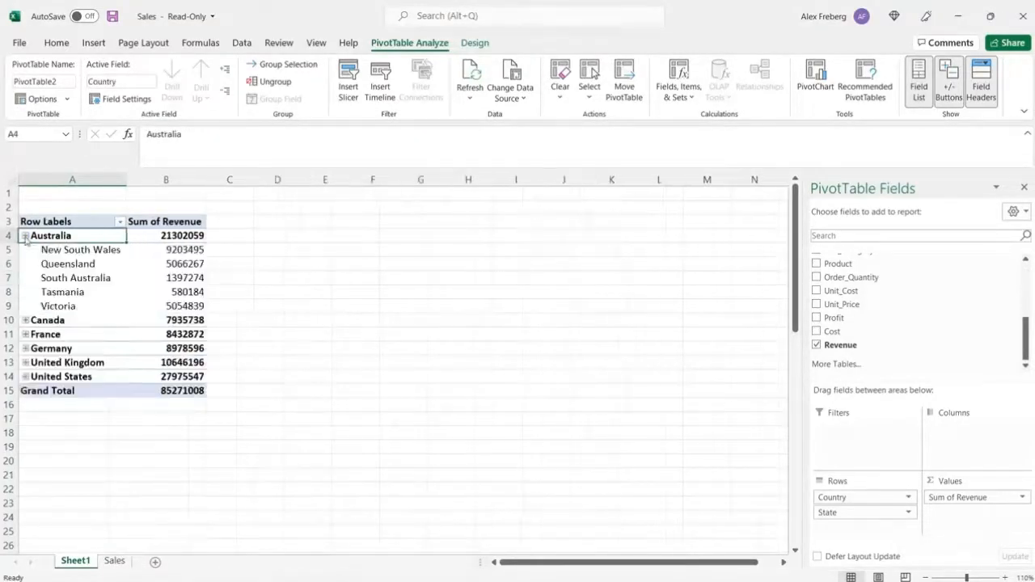
left_click(61, 250)
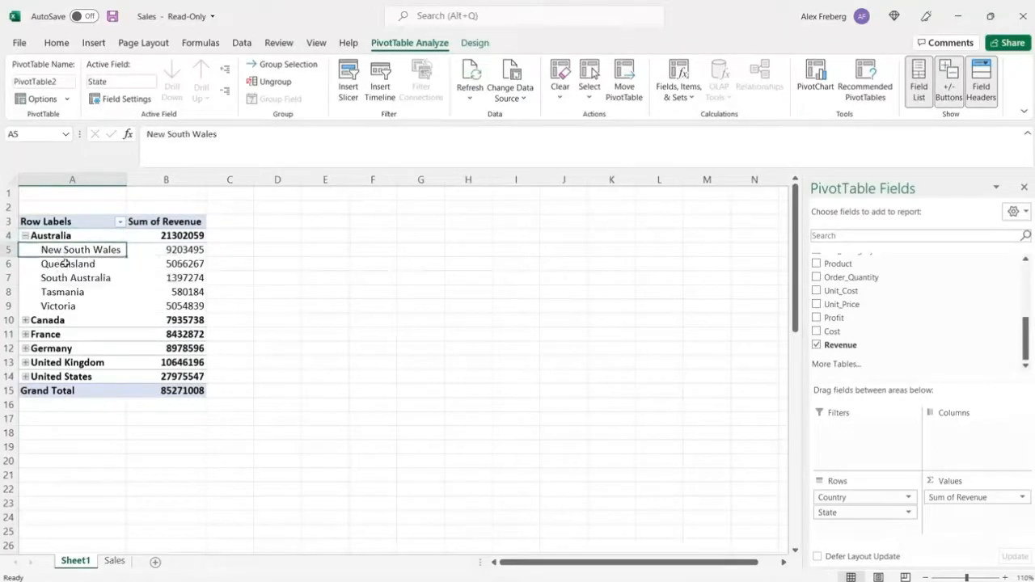
left_click(65, 264)
left_click(72, 277)
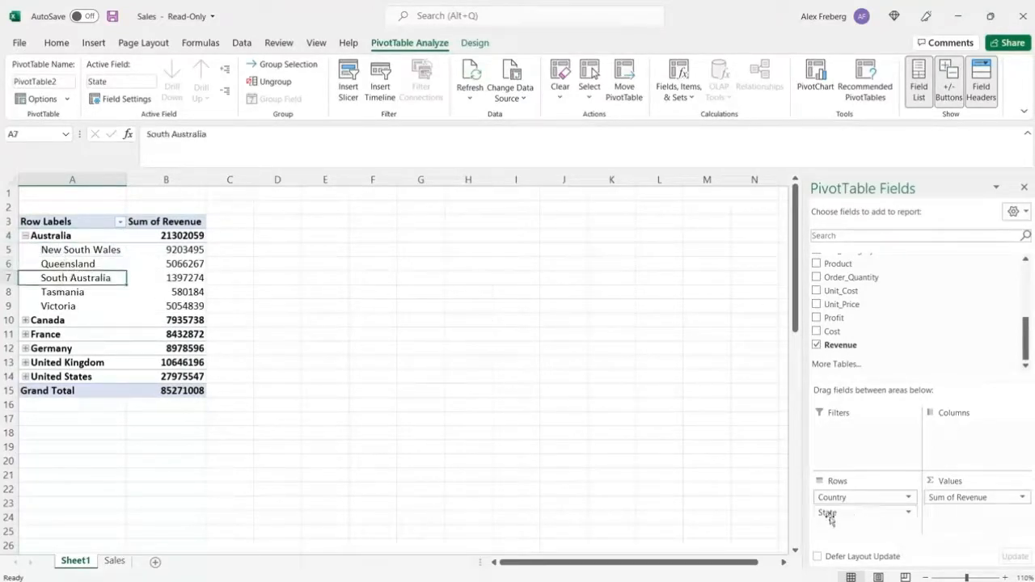
left_click(96, 292)
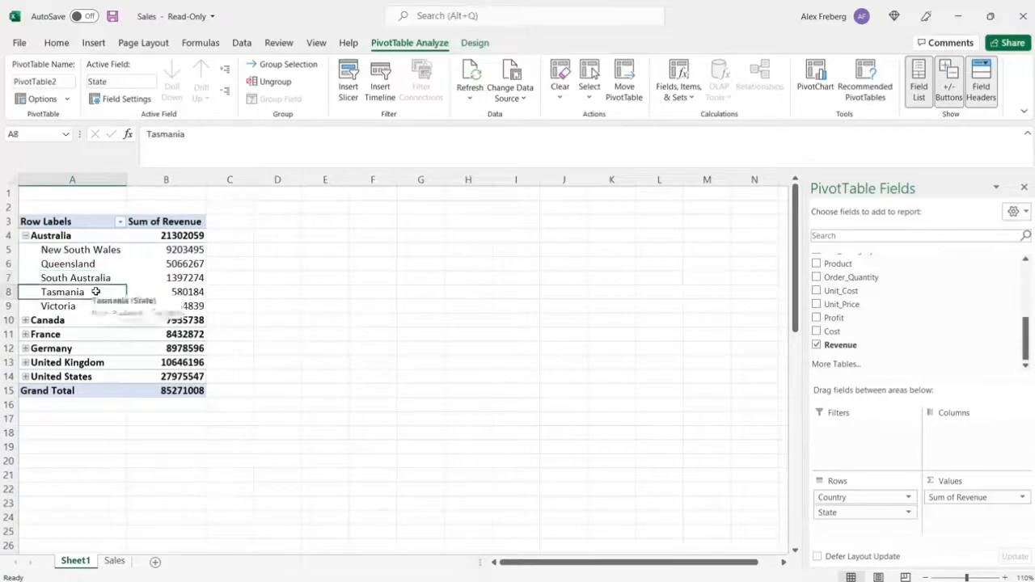
left_click(87, 307)
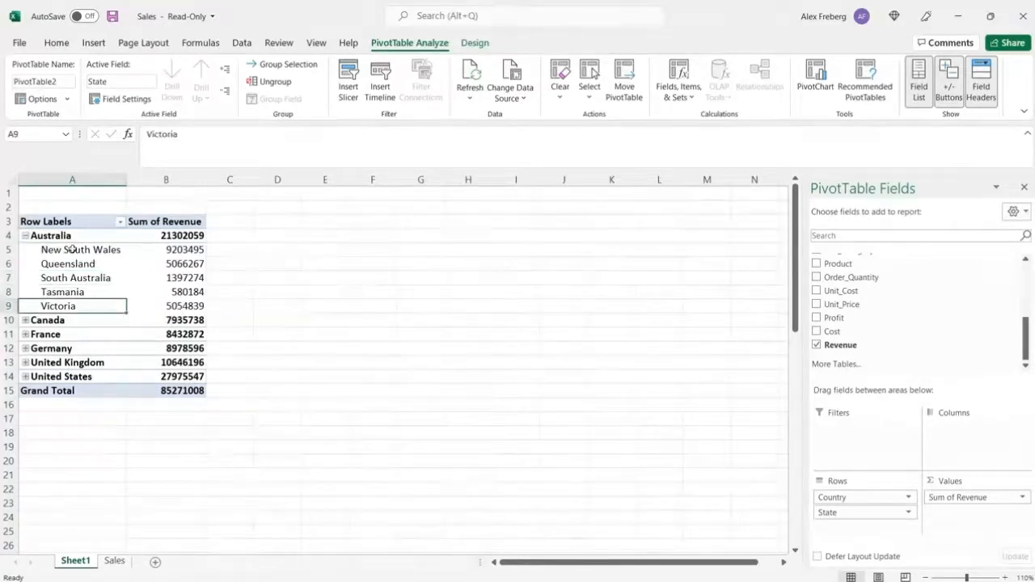
left_click(25, 235)
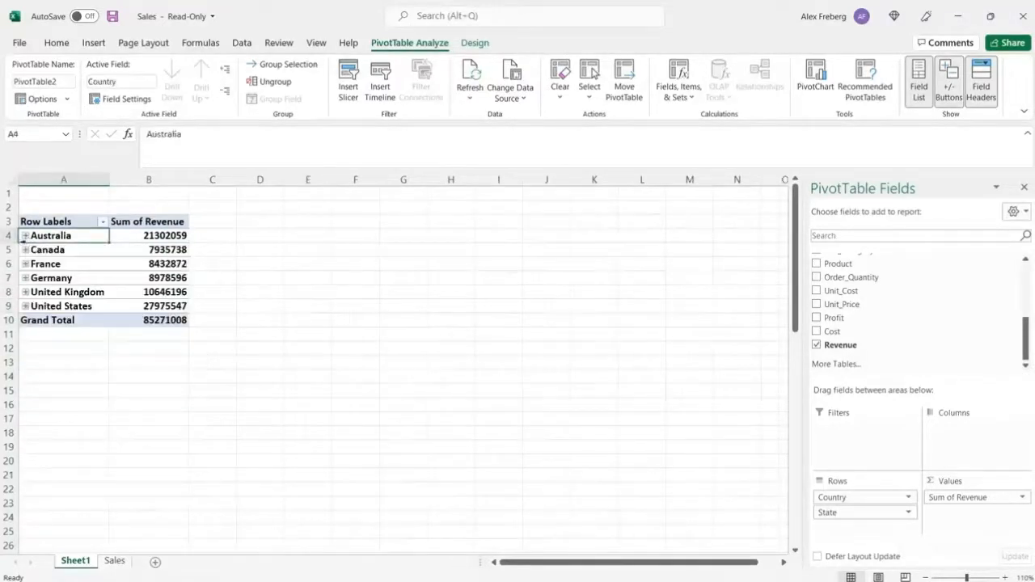
- Expand Canada and France to view their revenue by state, and collapse both countries
left_click(25, 250)
left_click(25, 307)
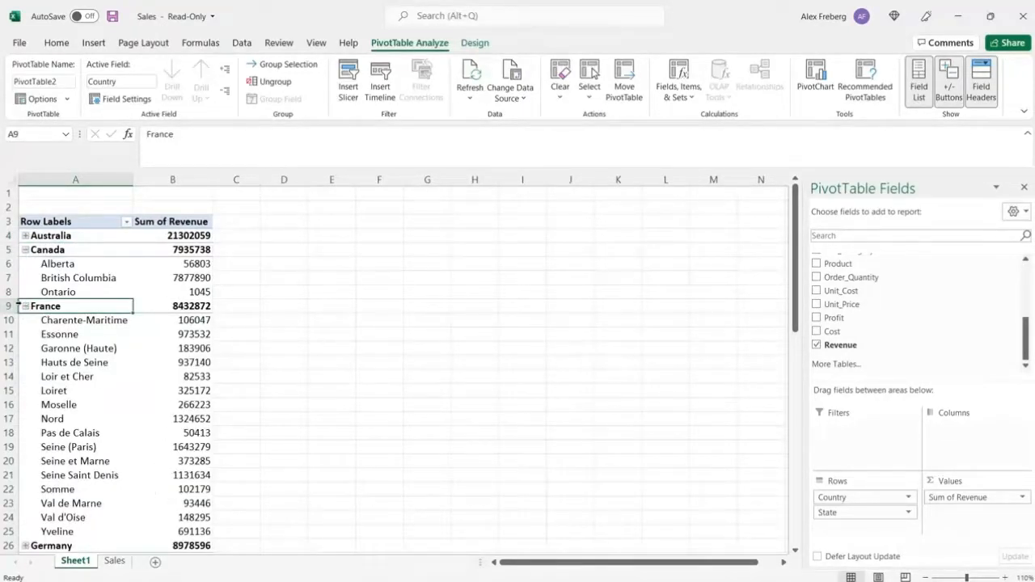
left_click(25, 306)
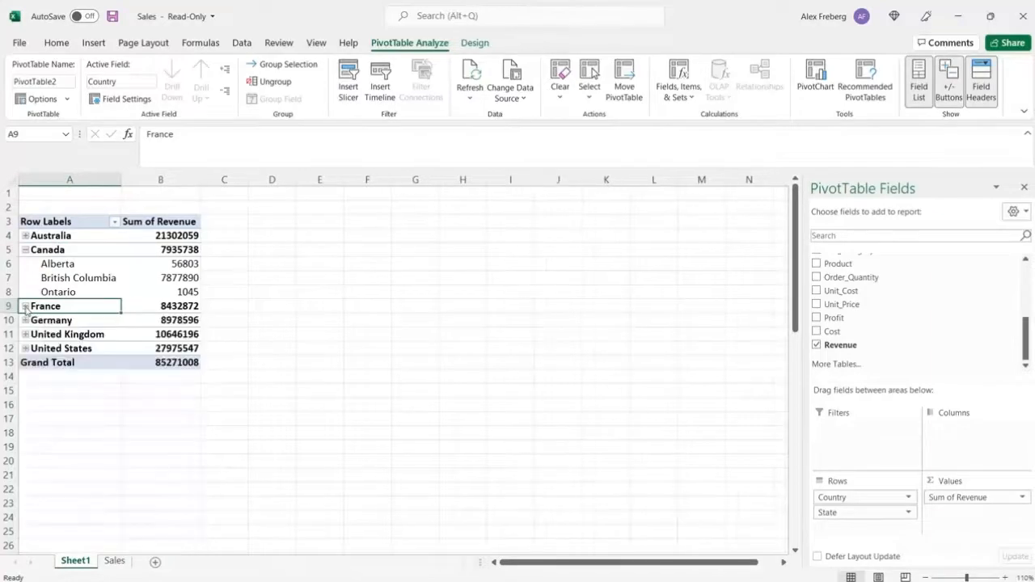
left_click(25, 250)
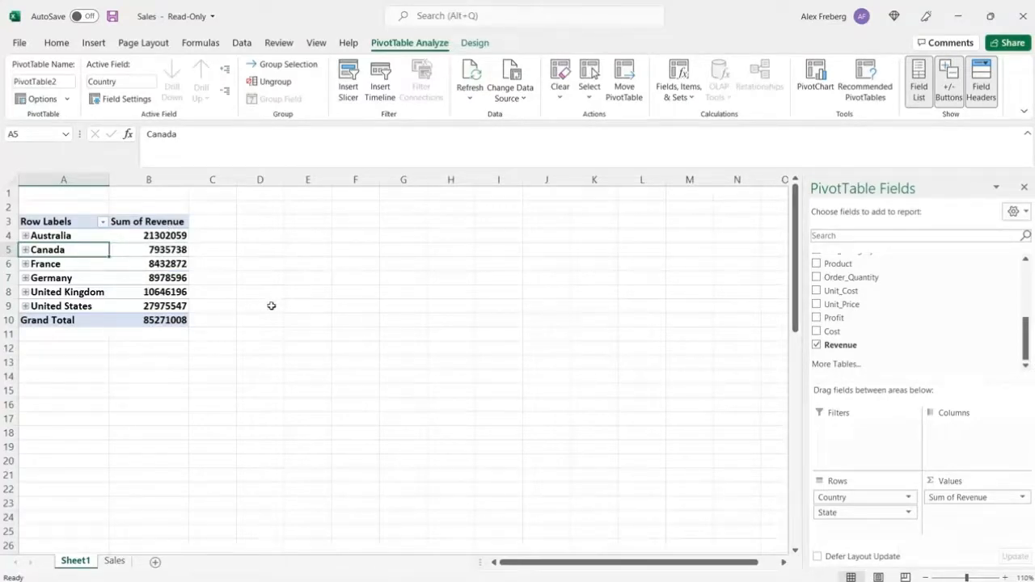
- Format the Sum of Revenue values for all countries and the Grand Total as Currency
left_click_drag(165, 236, 162, 322)
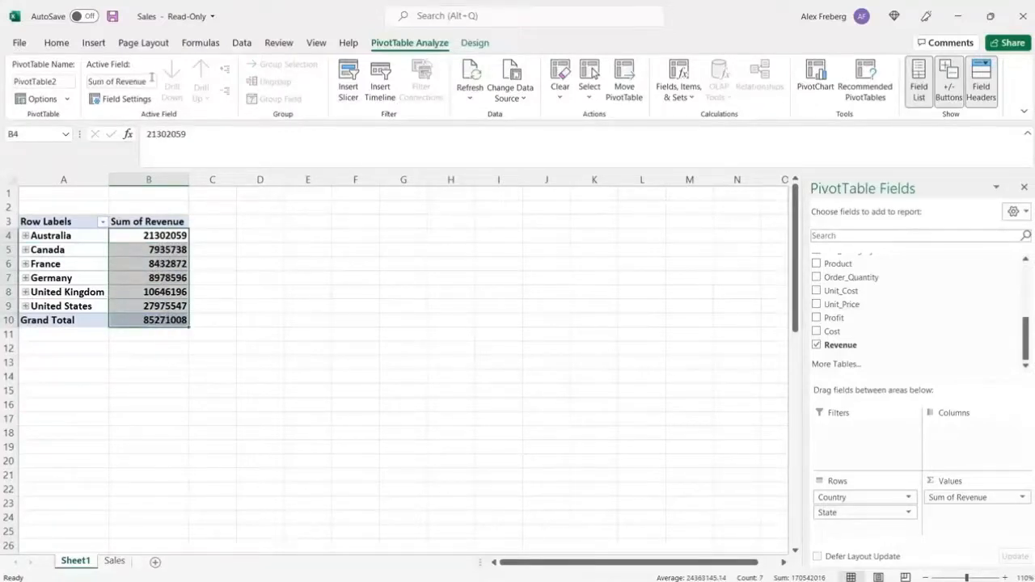
left_click(68, 45)
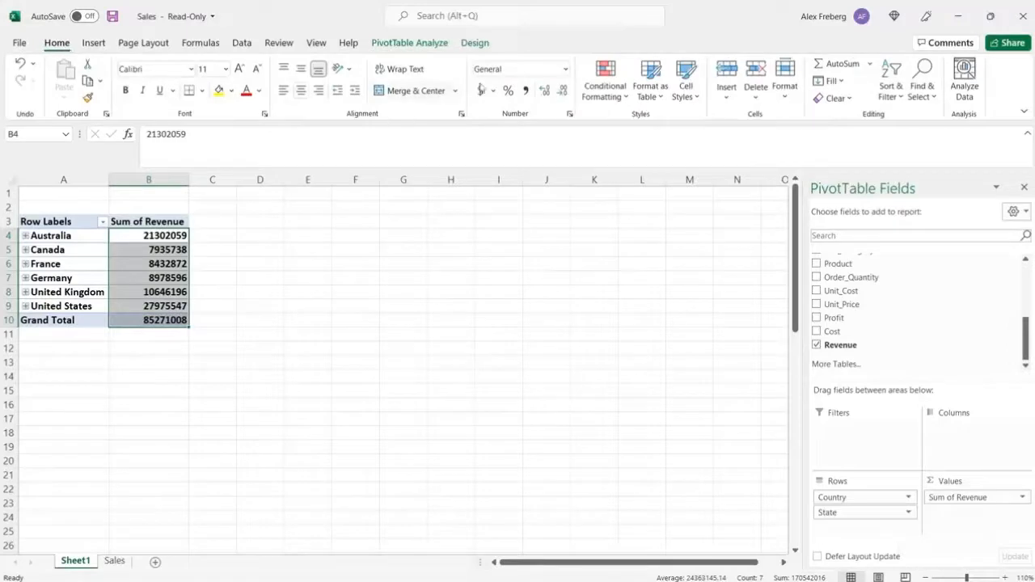
left_click(566, 70)
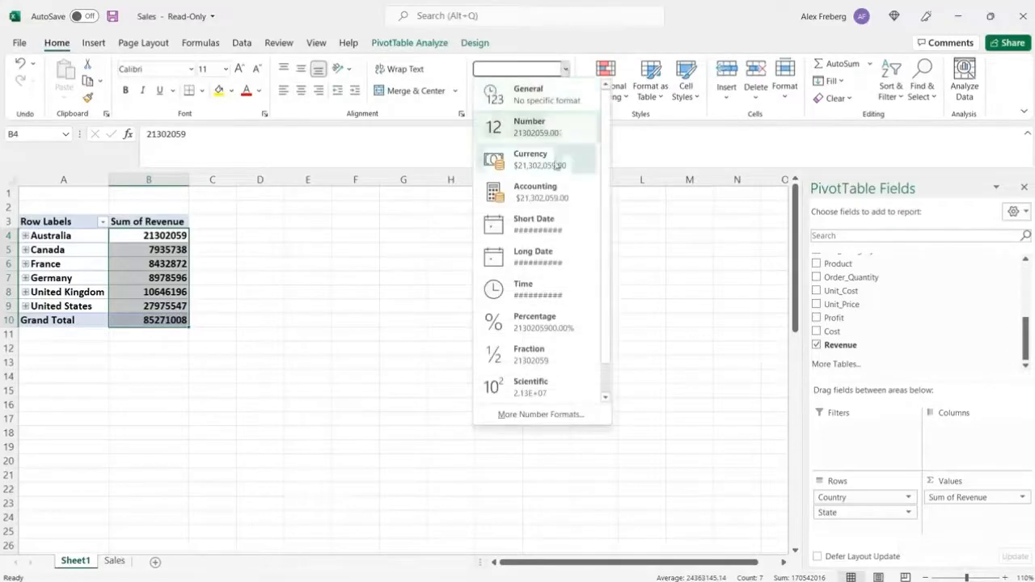
left_click(556, 166)
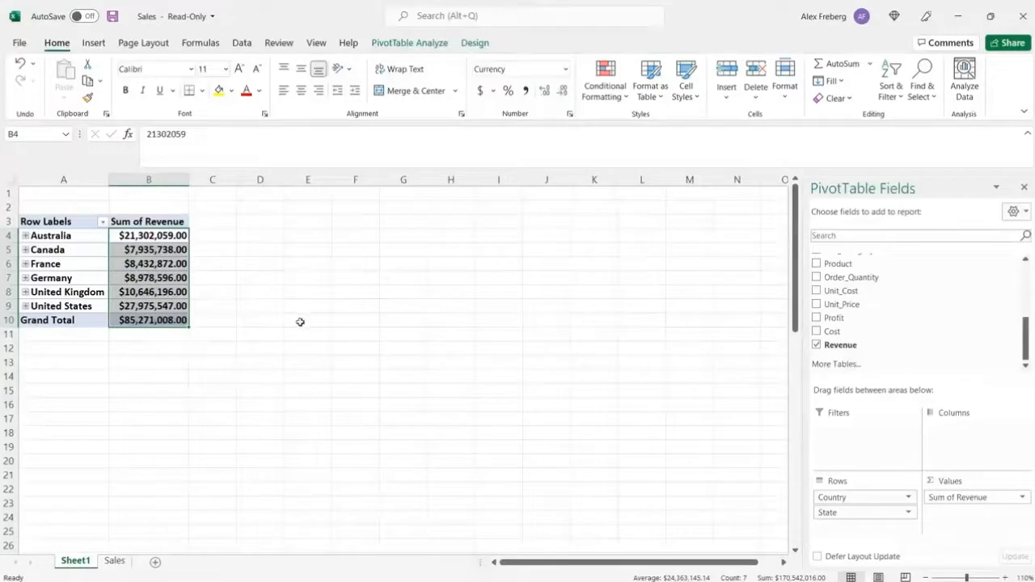
- Remove the decimal places from the Sum of Revenue values for all countries and the Grand Total
left_click(562, 90)
left_click(562, 90)
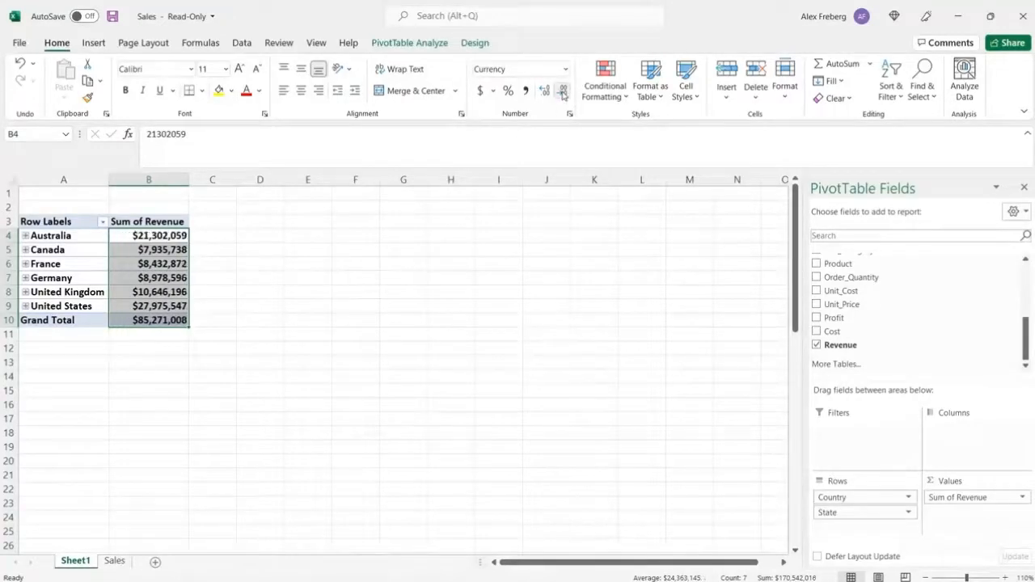
left_click(226, 279)
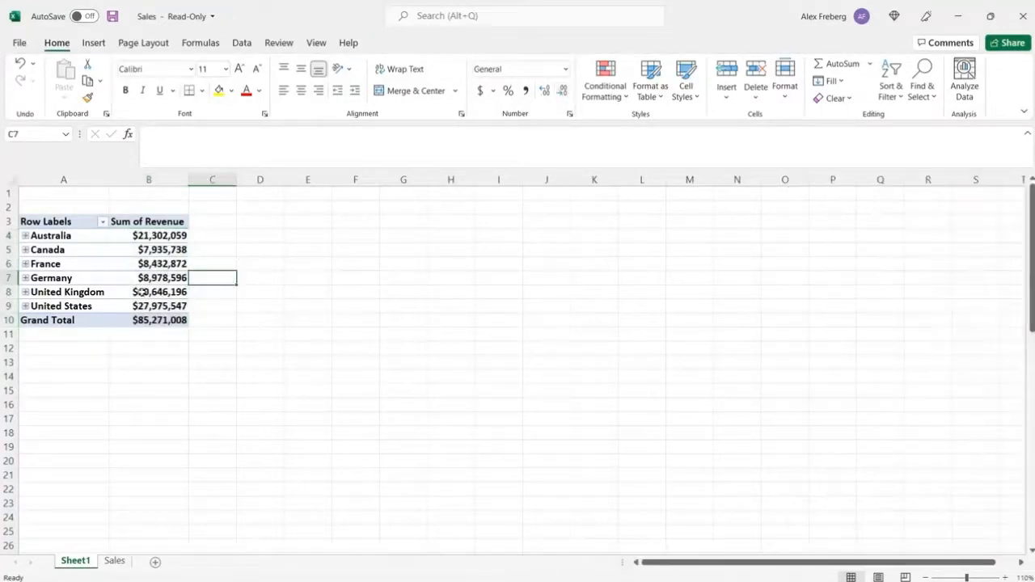
left_click(165, 251)
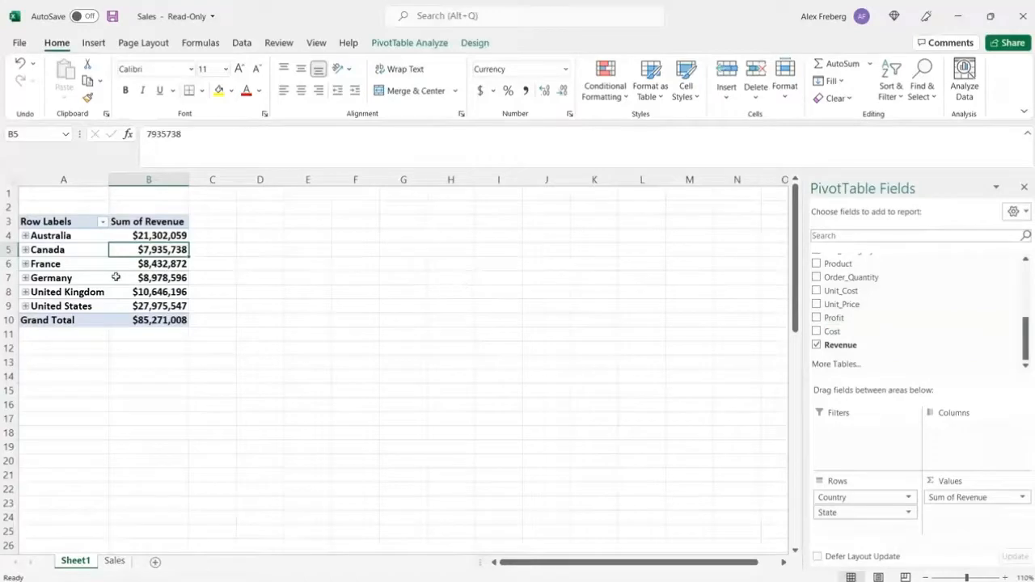
- Set the custom name of the Sum of Revenue value field to Revenue Per Country, keeping Sum as its calculation
left_click(492, 92)
left_click(493, 94)
left_click(1022, 497)
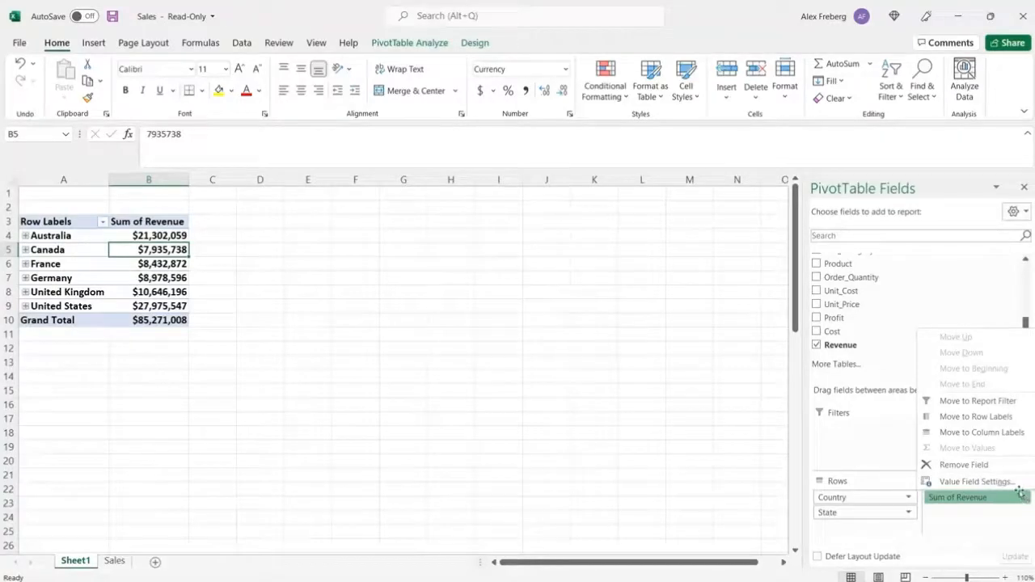
left_click(1003, 482)
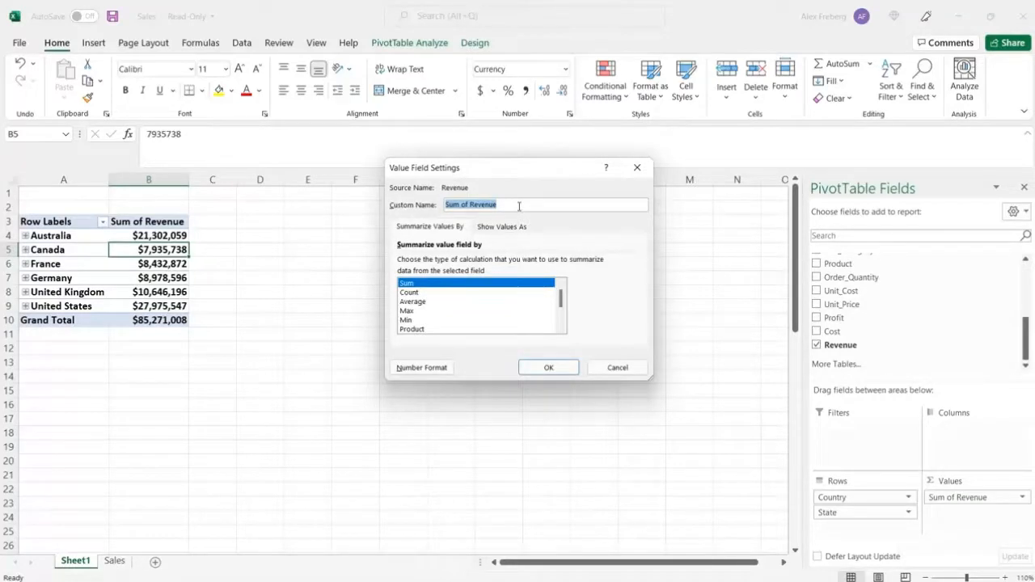
type("Re")
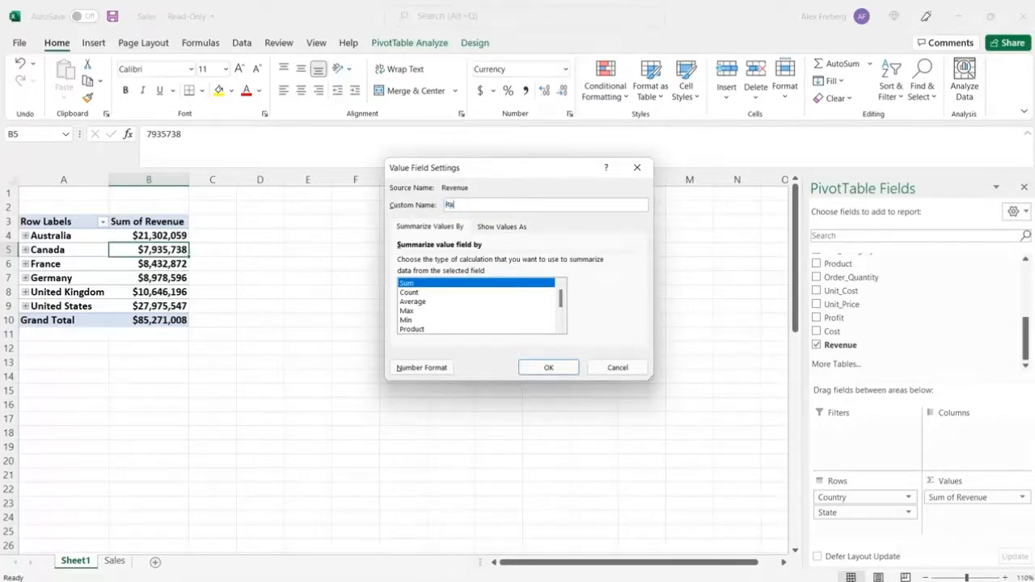
type("vnue")
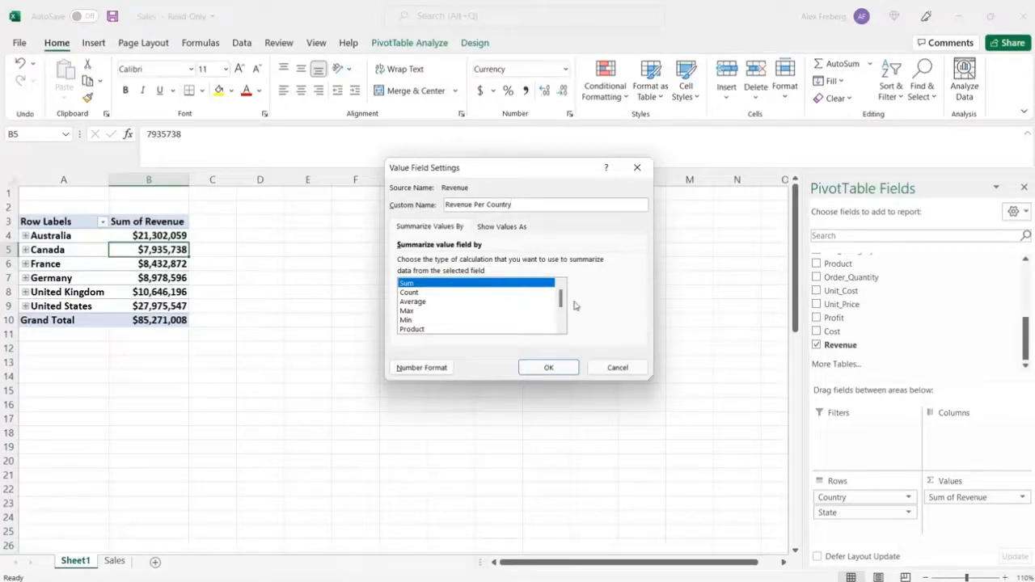
mouse_move(561, 300)
left_mouse_down()
mouse_move(562, 312)
mouse_move(565, 297)
left_mouse_up()
mouse_move(563, 302)
left_mouse_down()
mouse_move(562, 317)
mouse_move(566, 288)
left_mouse_up()
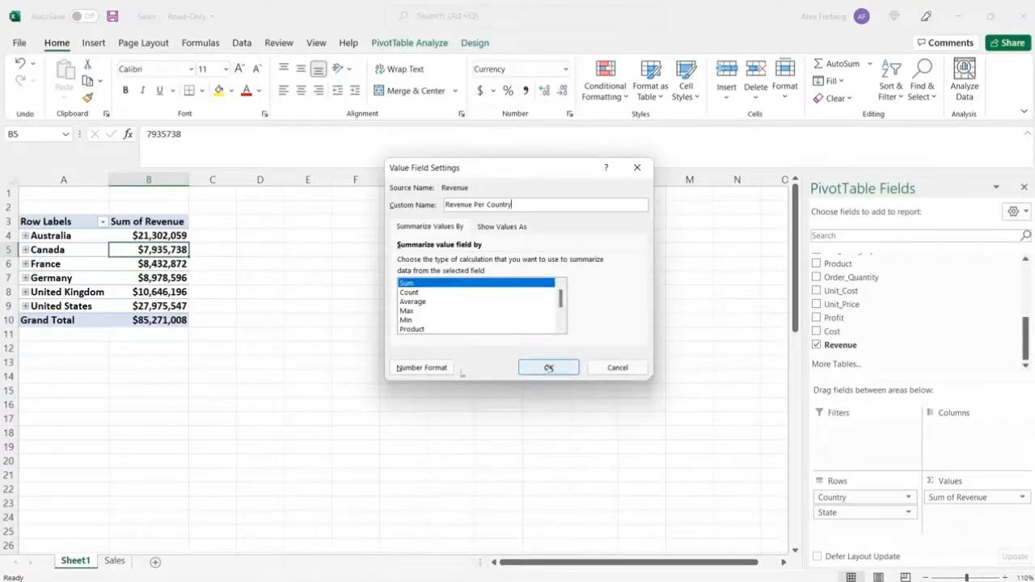
- Show the revenue values as % of Grand Total and apply the value field settings
left_click(521, 227)
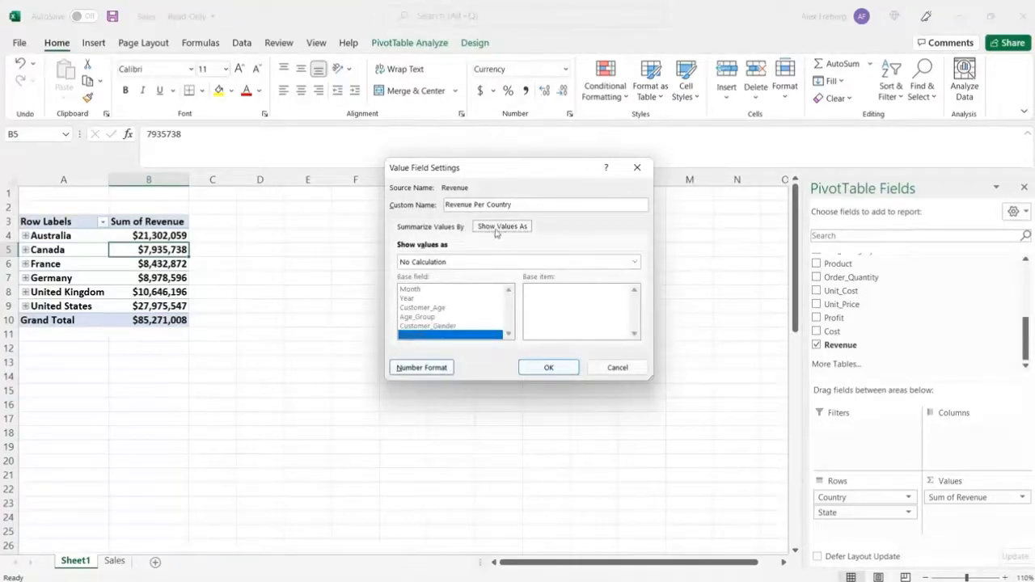
left_click(506, 264)
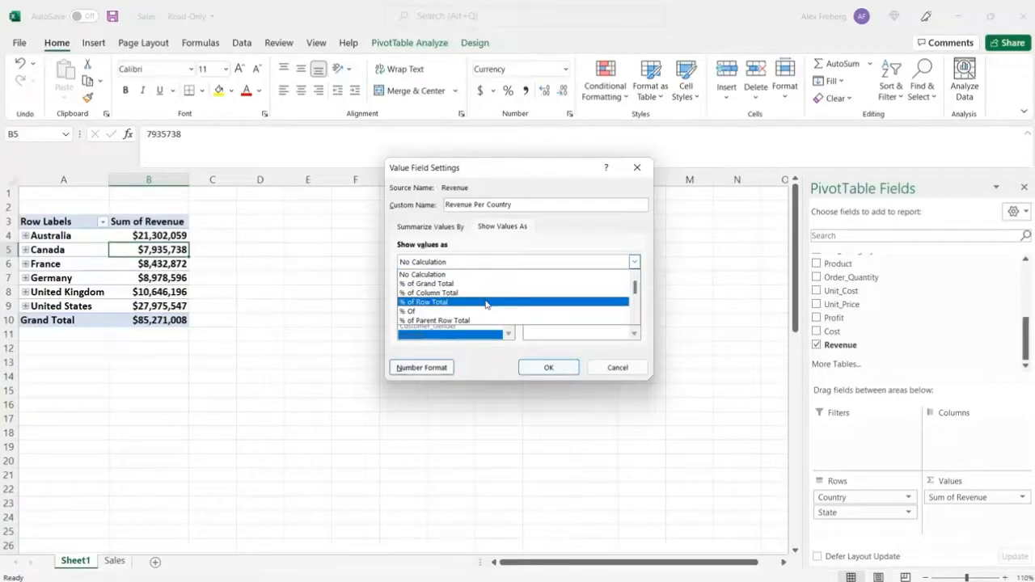
left_click(495, 284)
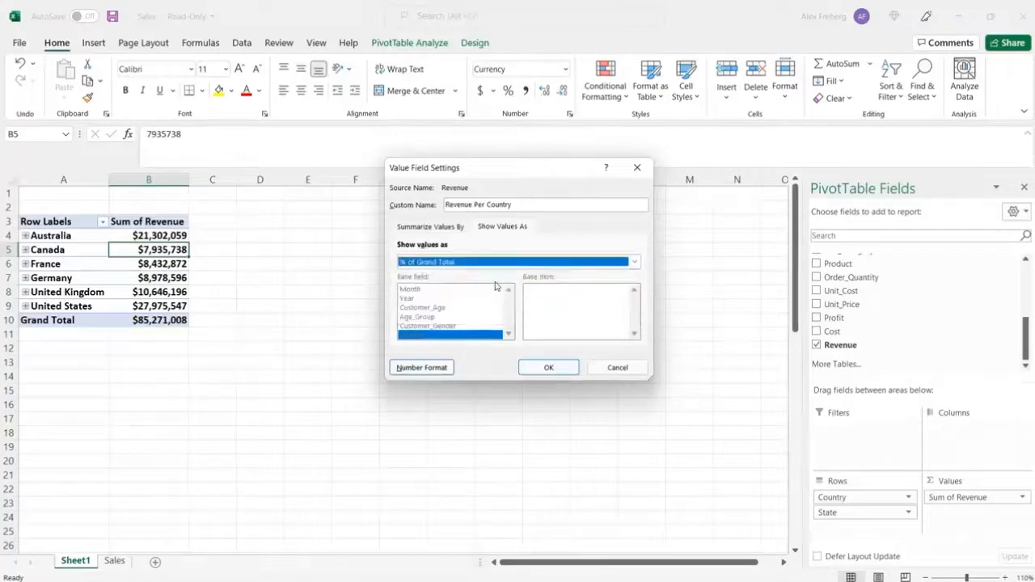
left_click(547, 367)
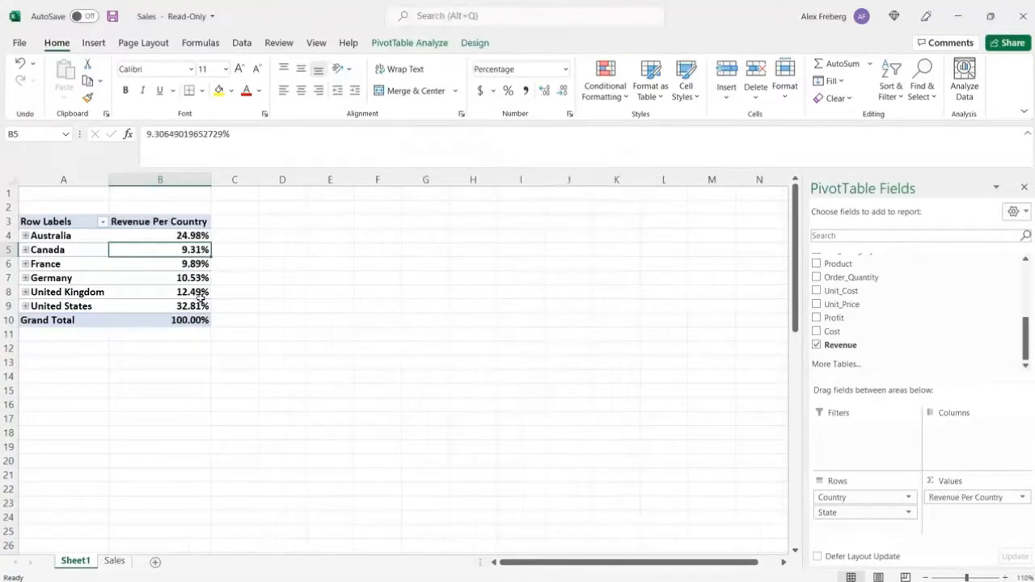
- Compare the revenue percentages of the United States and Australia with the other countries
left_click(150, 306)
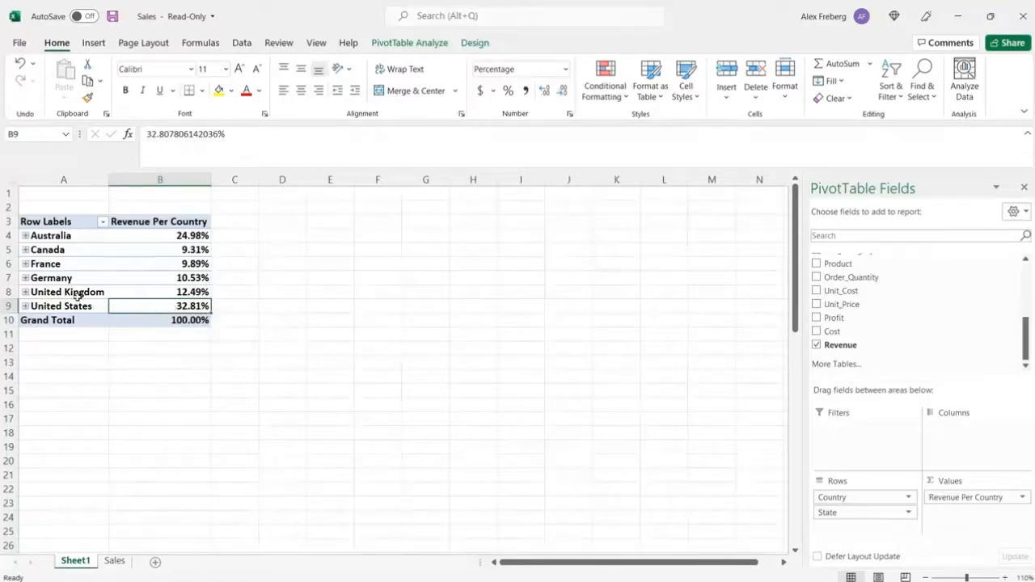
left_click_drag(84, 305, 86, 235)
left_click_drag(148, 233, 149, 234)
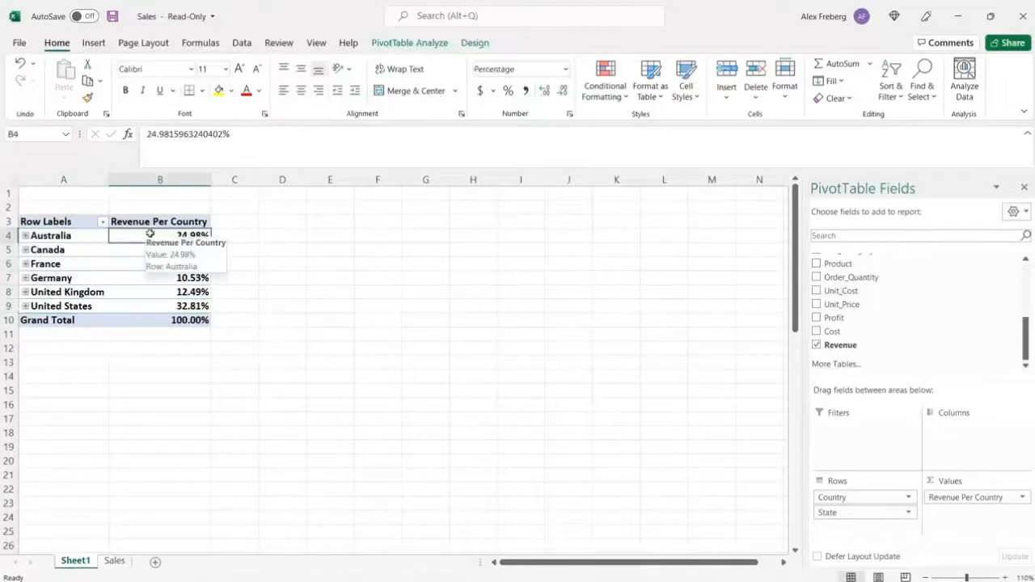
left_click(262, 303)
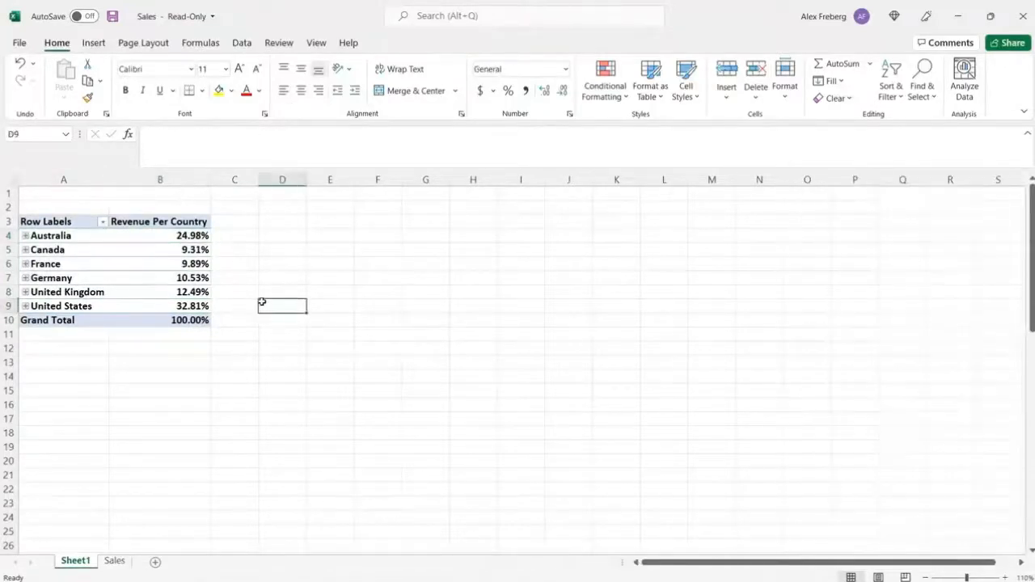
- Sort the countries by Revenue Per Country from largest to smallest and check the top country
left_click(169, 238)
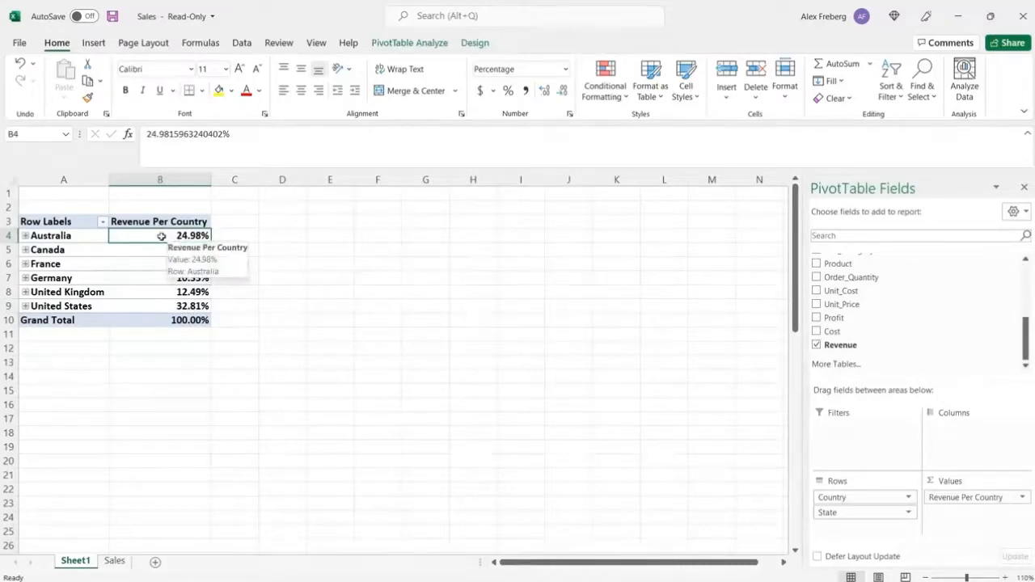
right_click(161, 236)
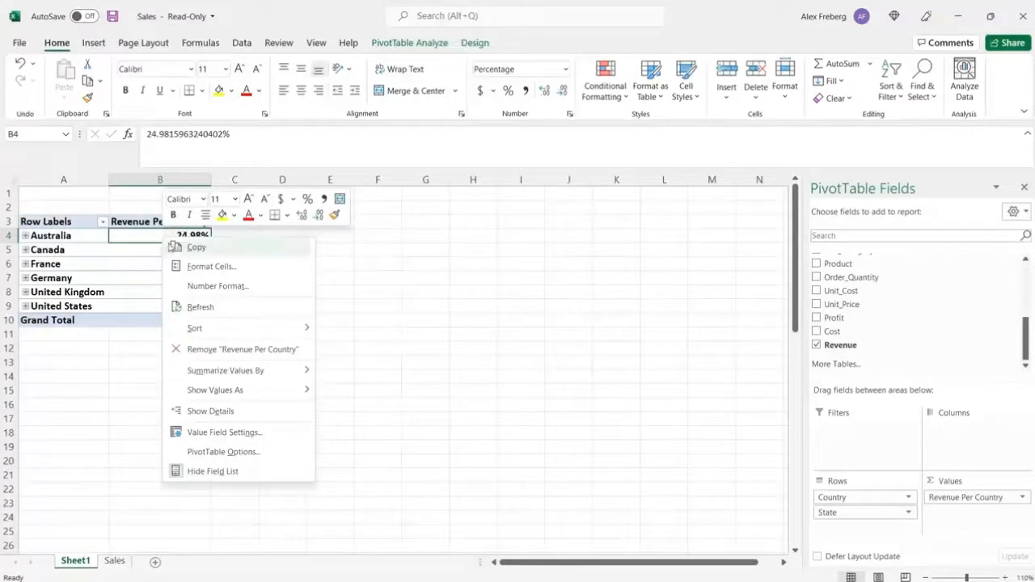
mouse_move(245, 331)
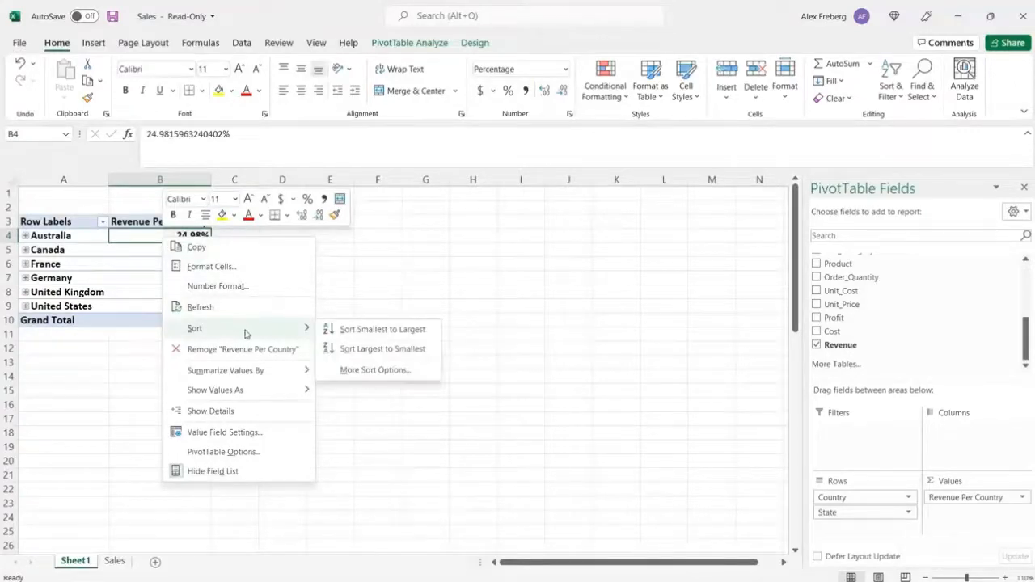
left_click(387, 350)
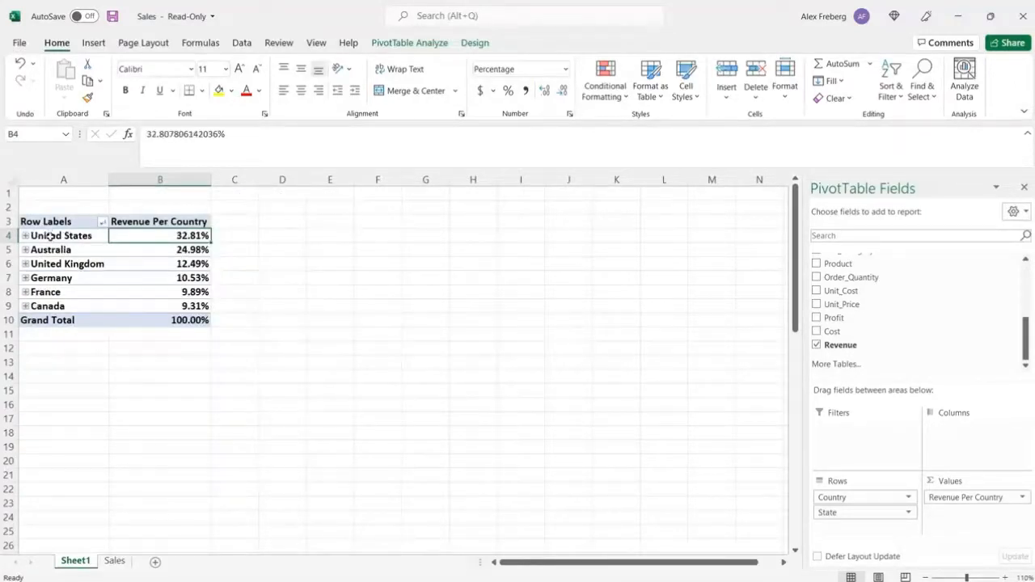
left_click_drag(50, 235, 150, 232)
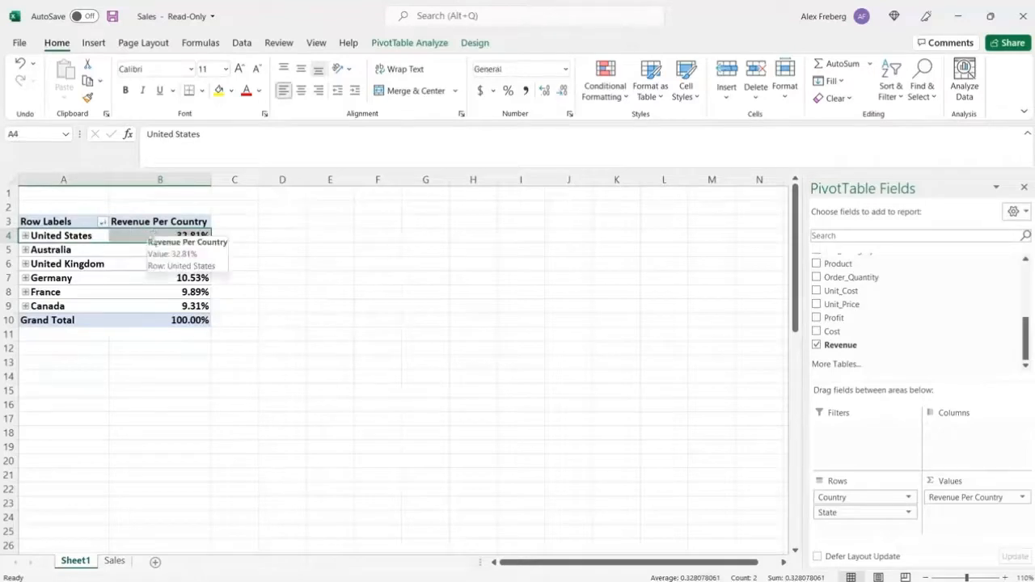
- Expand the United States, sort its states by revenue percentage from largest to smallest, and check California's share
left_click(25, 235)
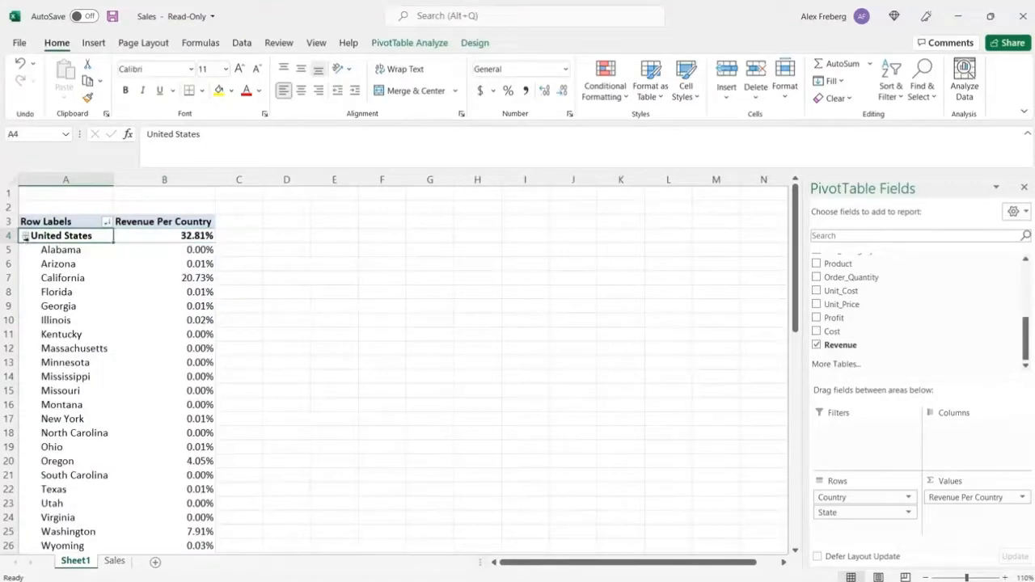
right_click(178, 248)
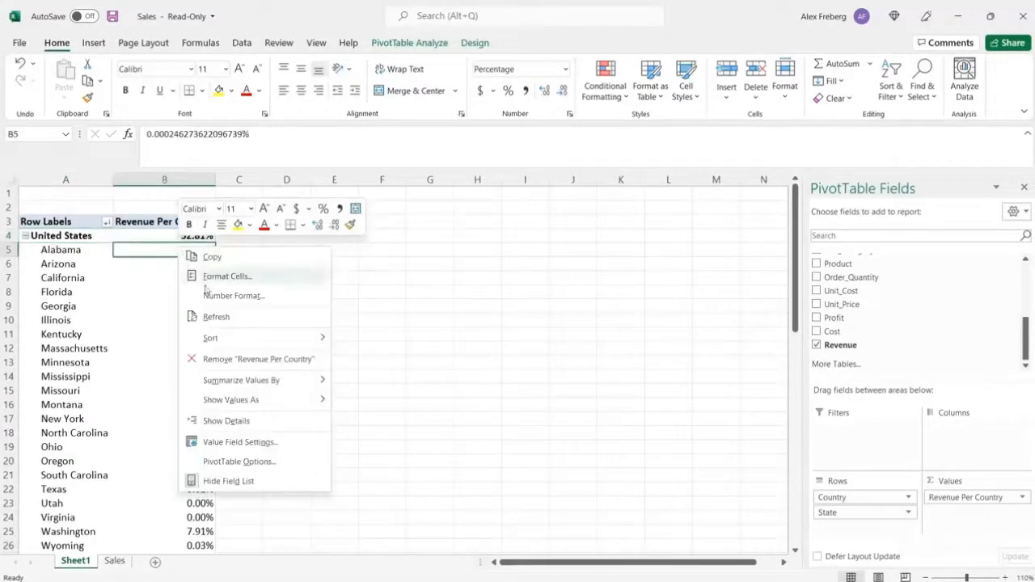
mouse_move(279, 347)
left_click(380, 358)
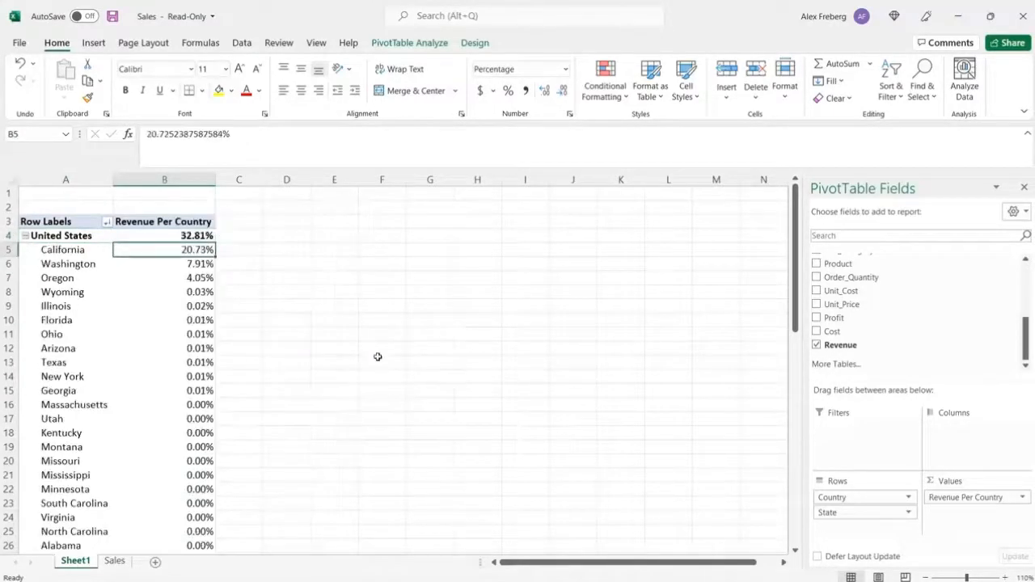
left_click(85, 250)
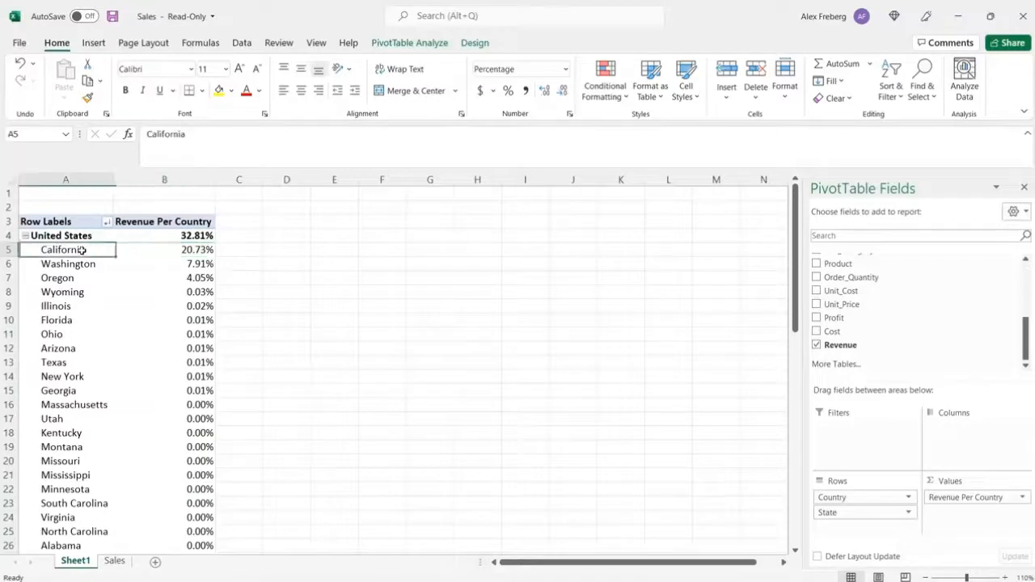
left_click(144, 251)
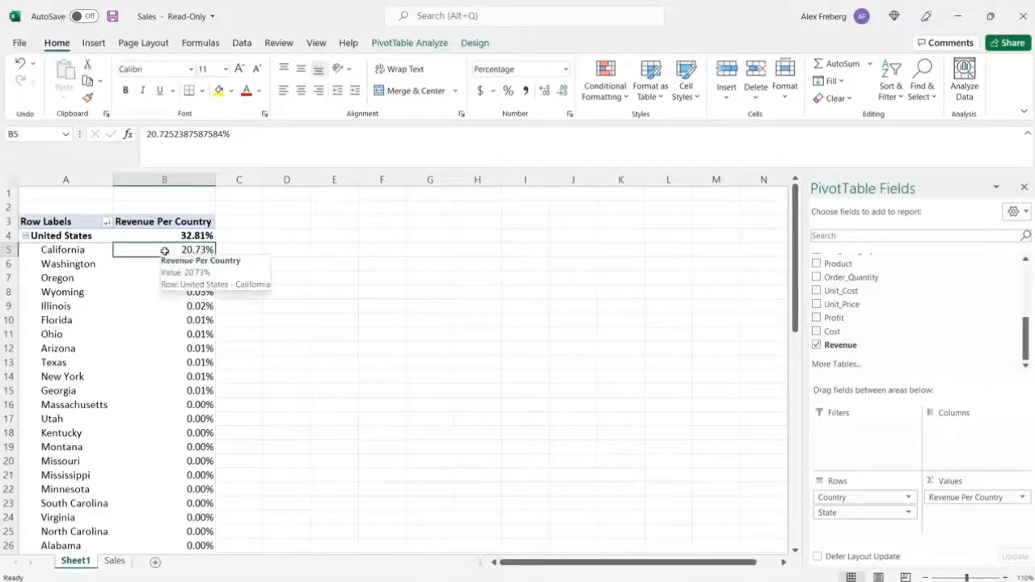
- Undo the state and country sorts, the United States expansion, and the value field's renaming and percentage display
key("ctrl+z")
key("ctrl+z")
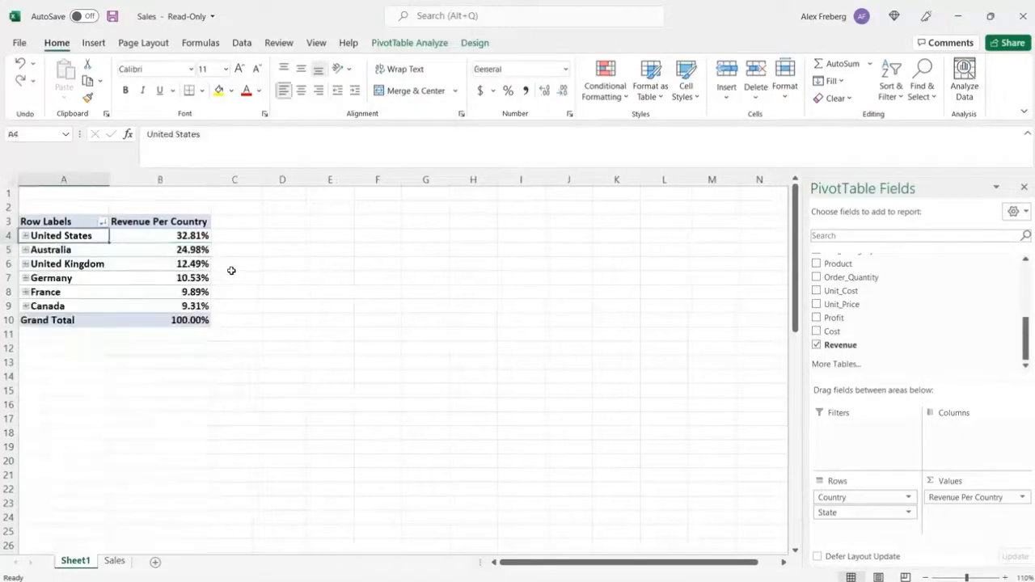
key("ctrl+z")
key("ctrl+z")
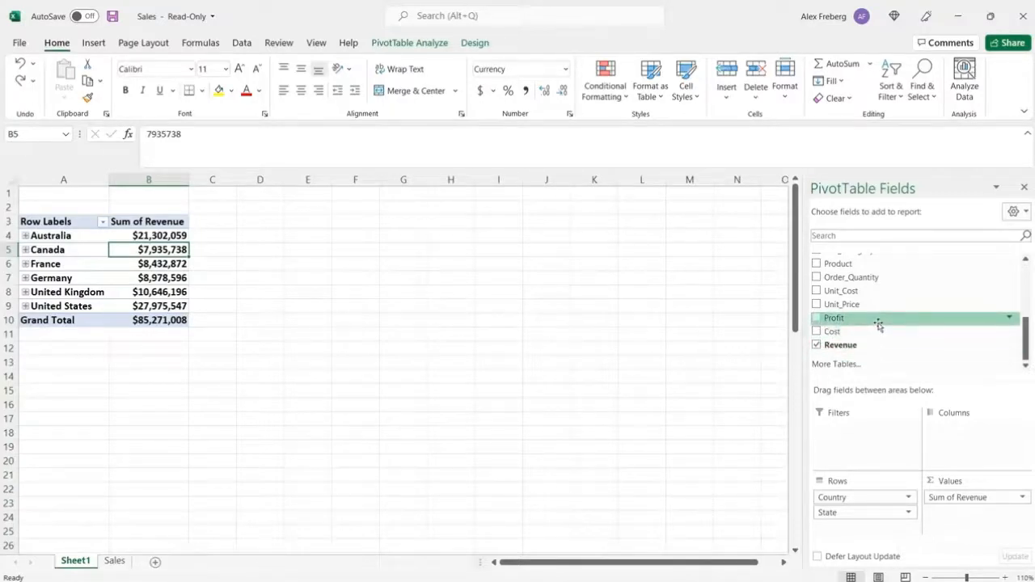
- Add Cost and Profit to the PivotTable's values as sums and format both columns as Currency without decimal places
left_click_drag(878, 329, 971, 524)
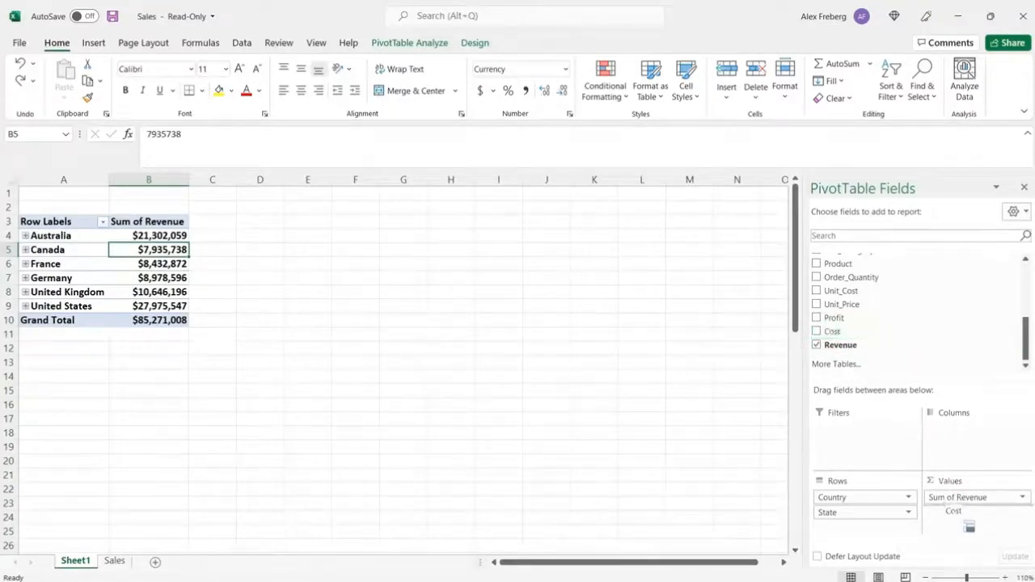
left_click_drag(864, 325, 960, 534)
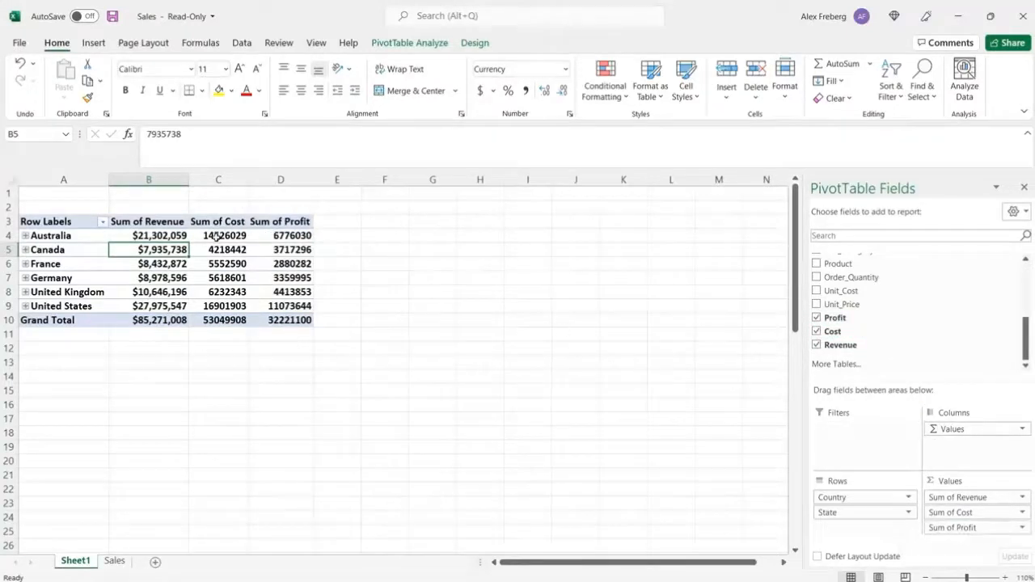
left_click_drag(218, 234, 289, 320)
left_click(565, 69)
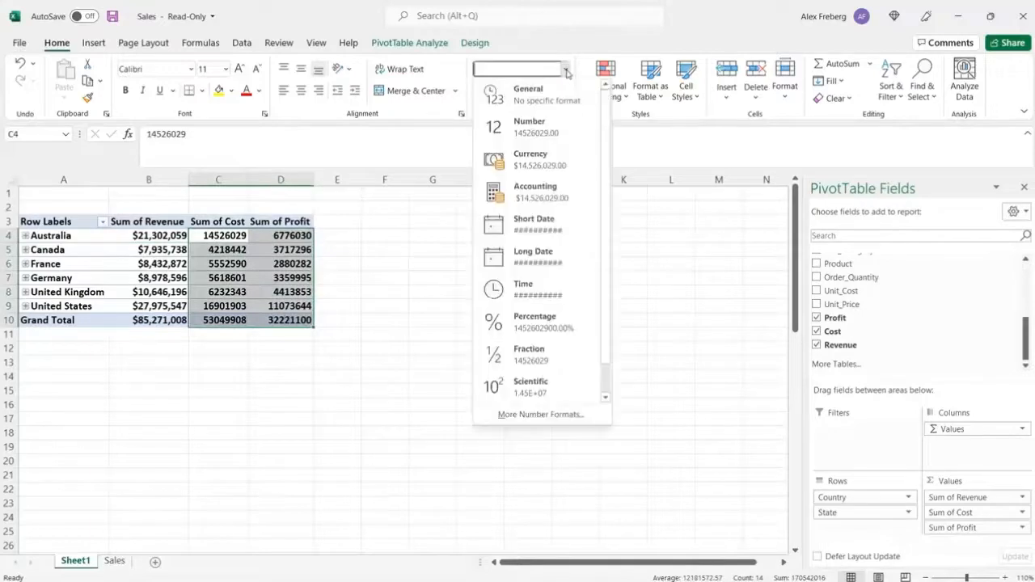
left_click(546, 161)
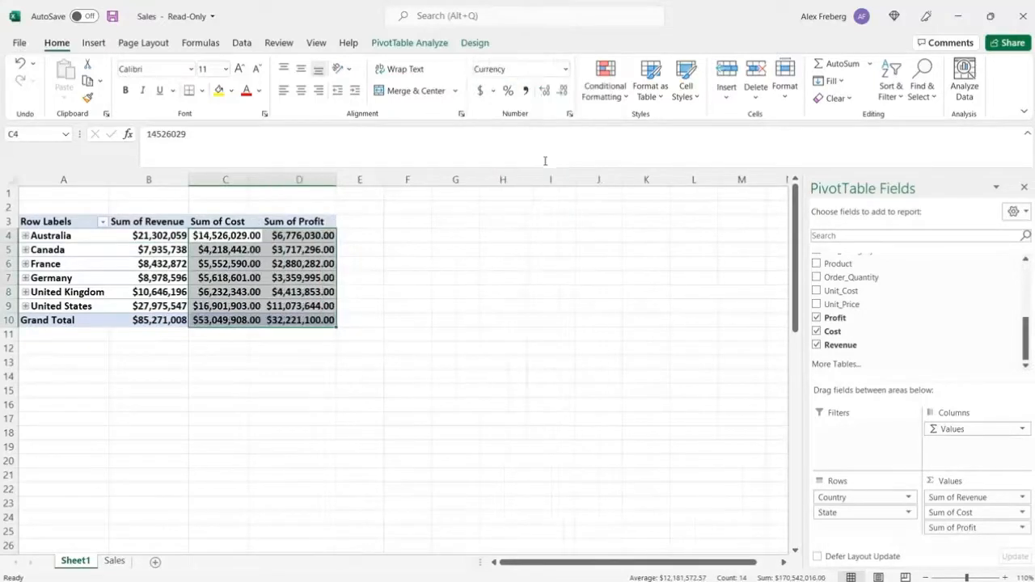
double_click(565, 93)
left_click(367, 281)
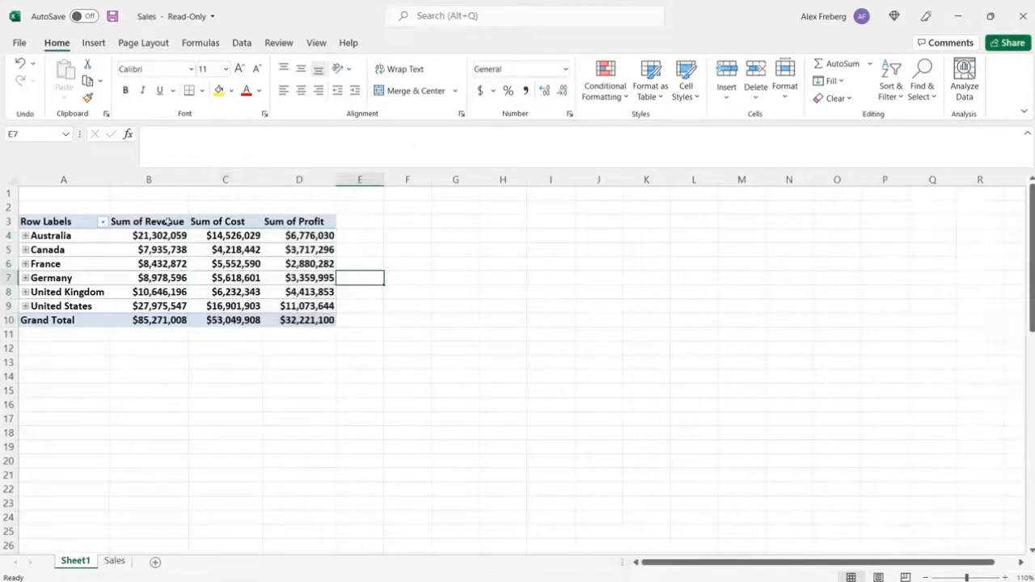
- Examine the United States' Sum of Revenue and Sum of Cost alongside the profit figures
left_click(323, 278)
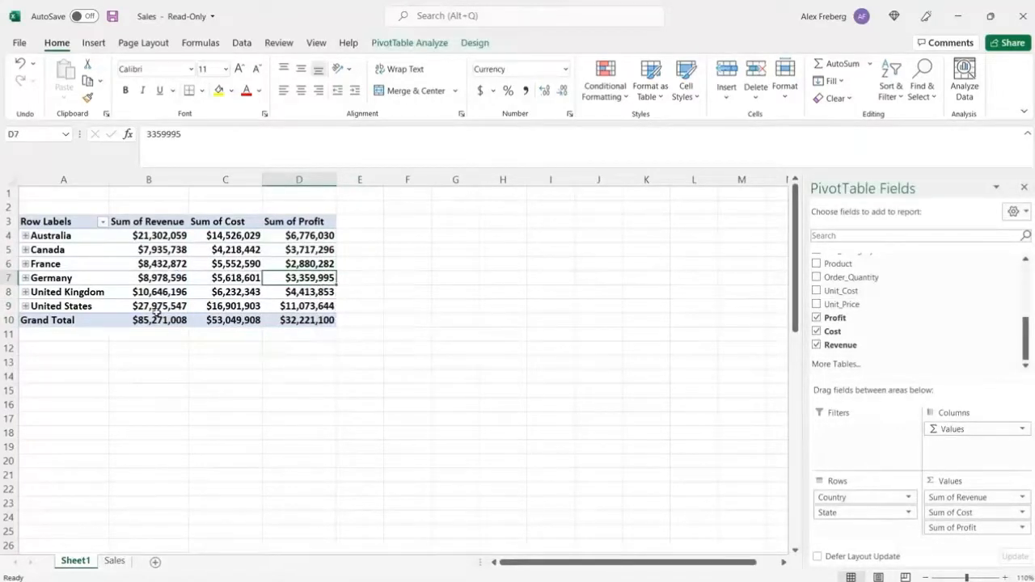
left_click(155, 307)
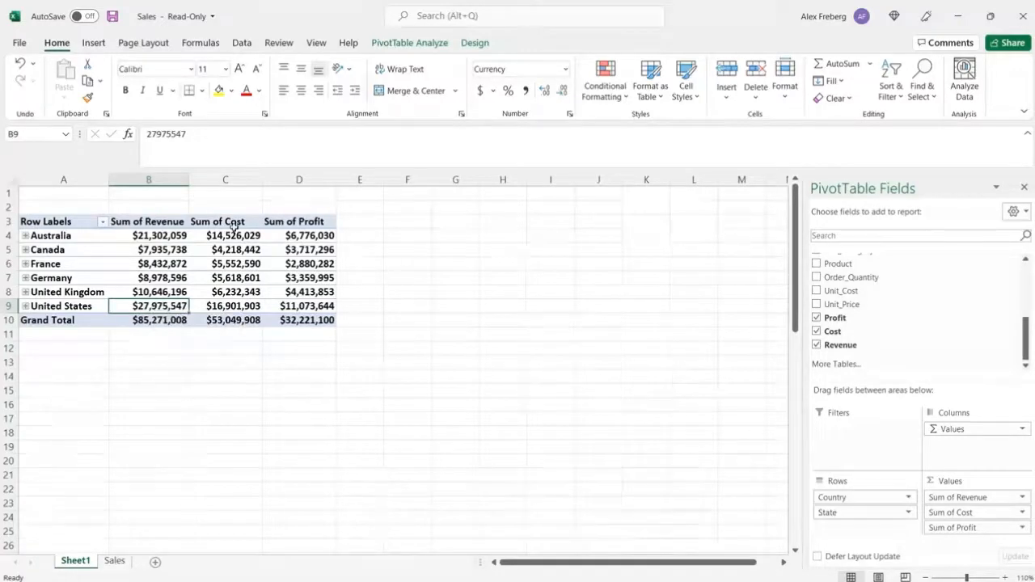
left_click(235, 306)
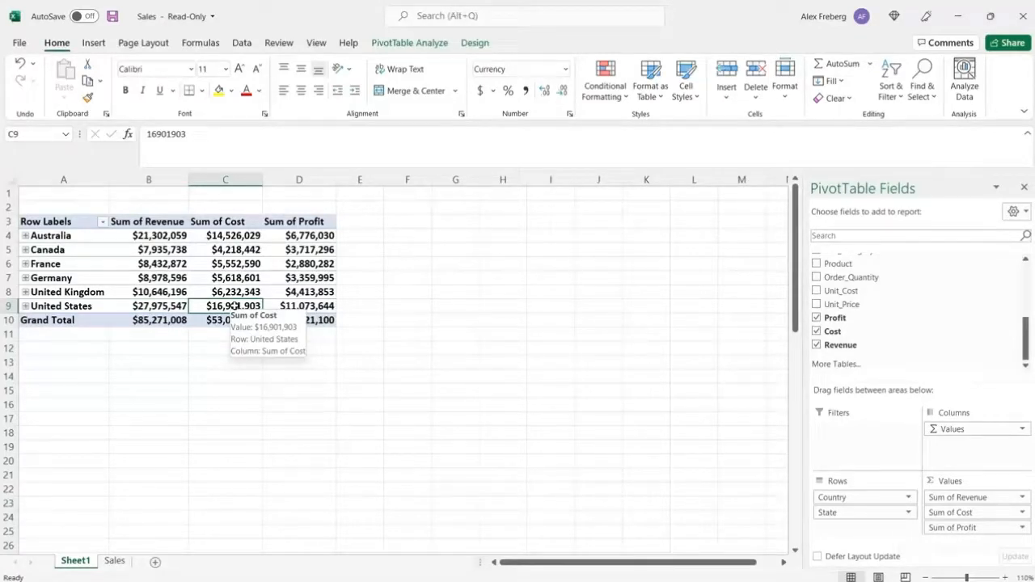
- Compare the United States' Sum of Profit with its Sum of Revenue and Sum of Cost
left_click(309, 306)
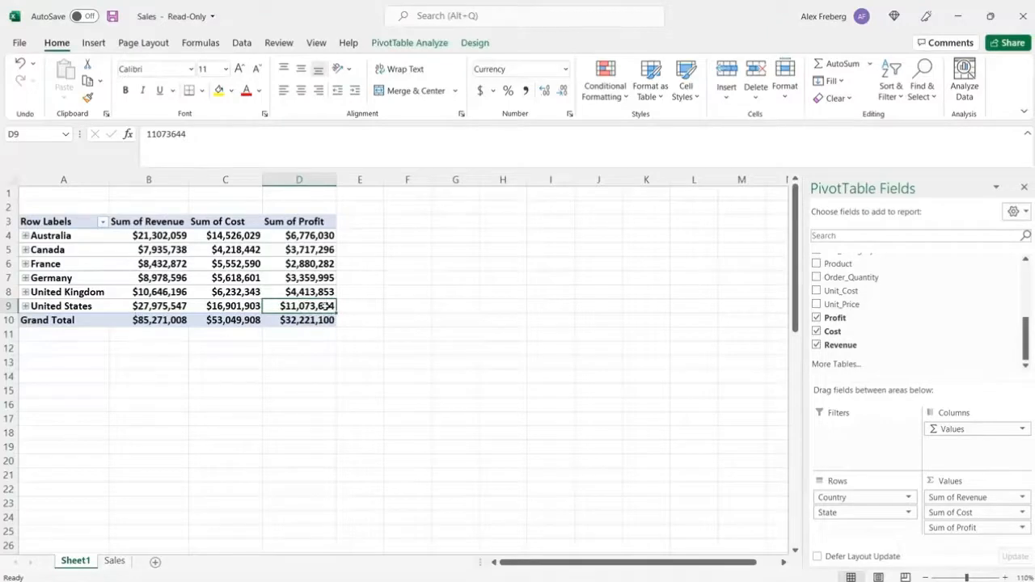
mouse_move(310, 307)
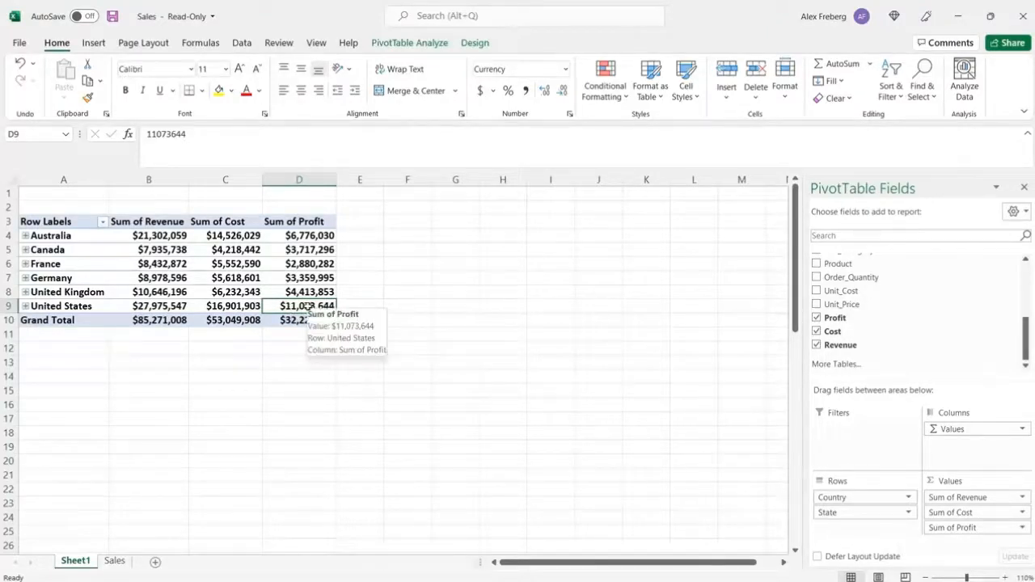
left_click(157, 306)
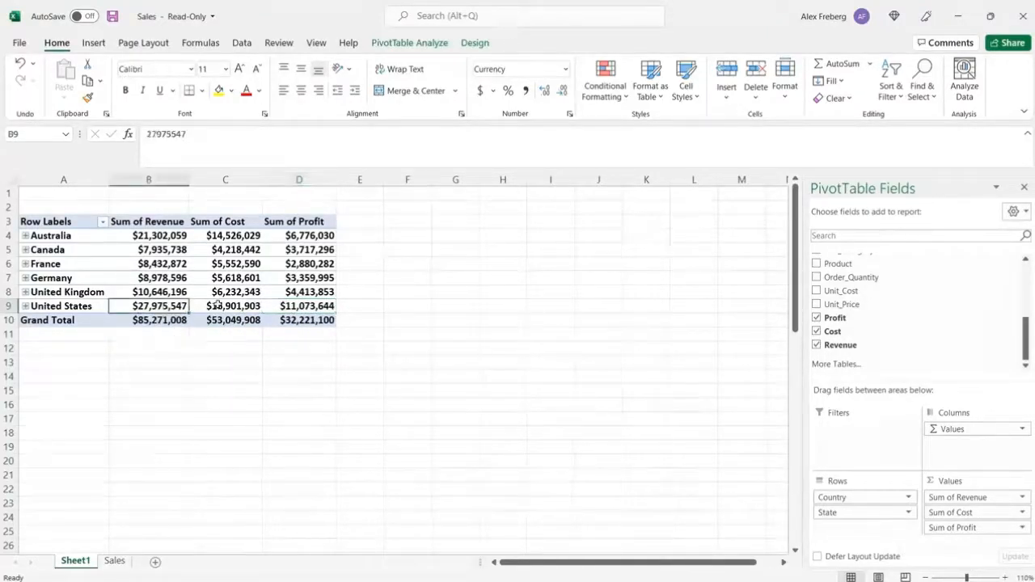
left_click(235, 306)
left_click(307, 307)
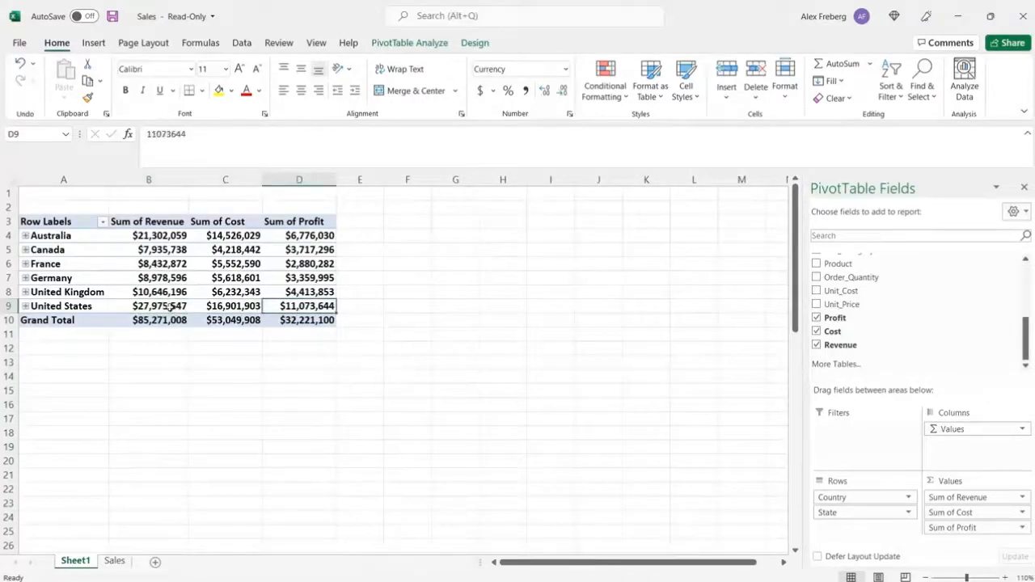
mouse_move(168, 307)
left_click(219, 308)
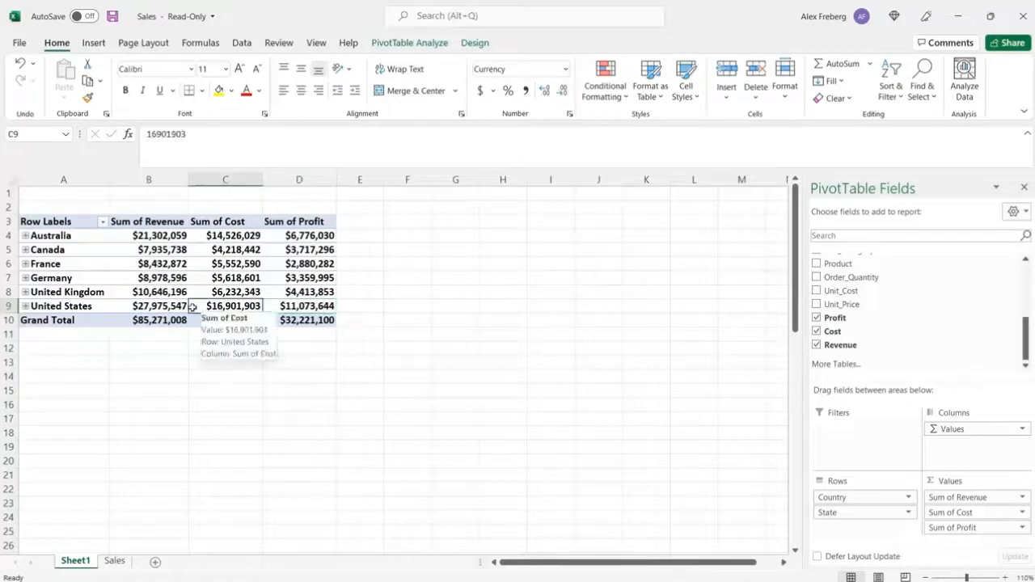
left_click(183, 308)
left_click(219, 306)
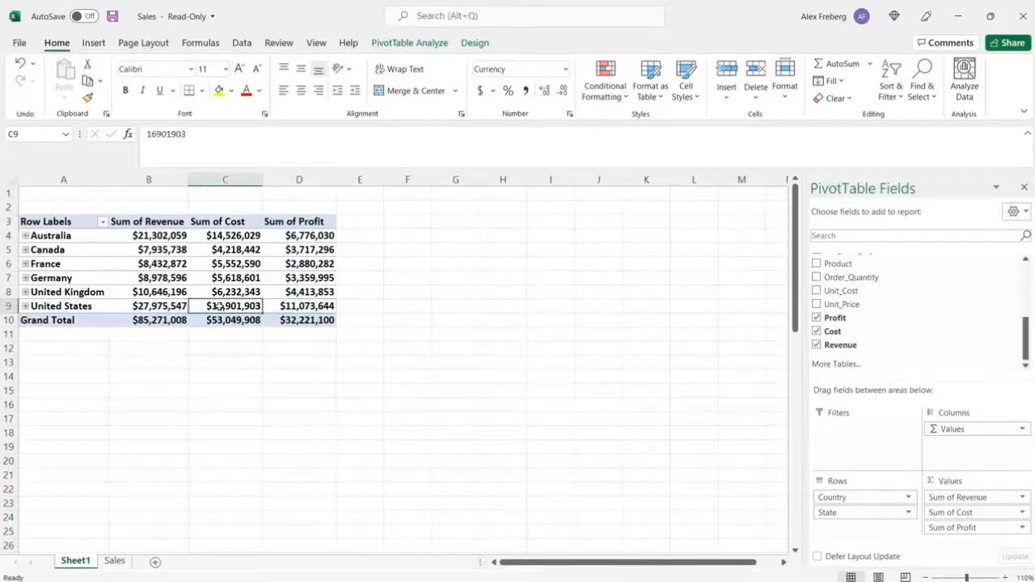
left_click(300, 304)
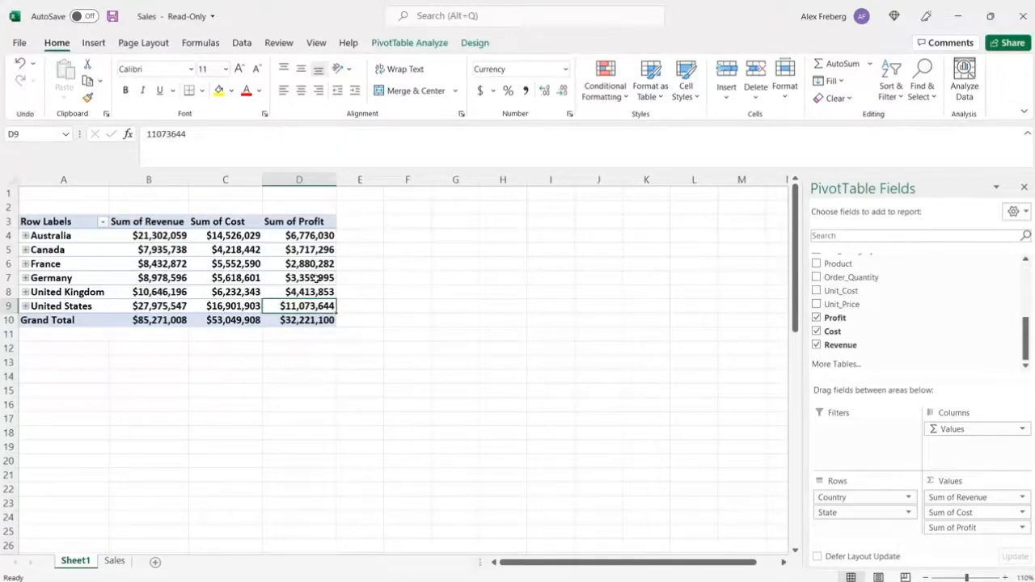
mouse_move(314, 277)
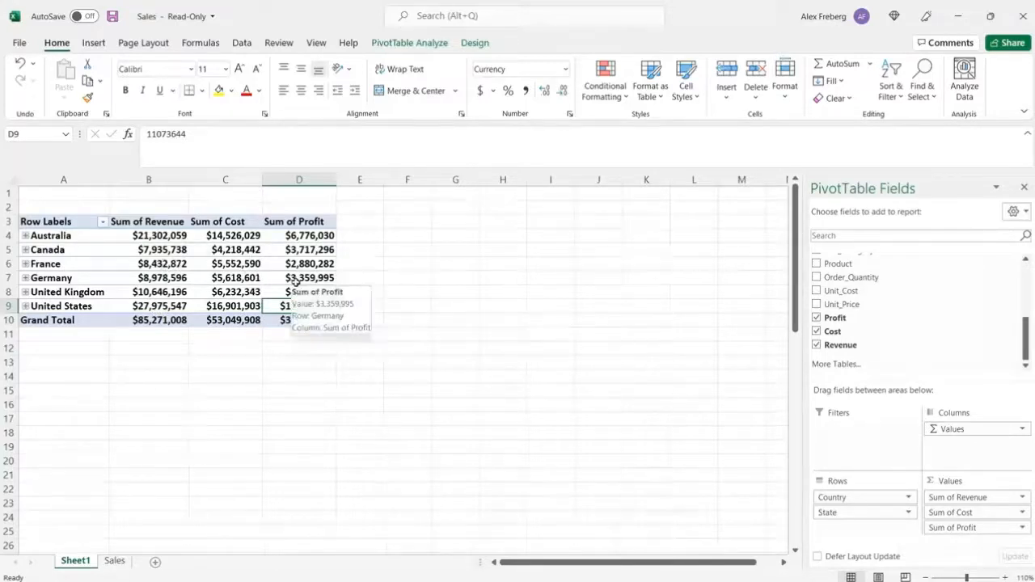
mouse_move(310, 306)
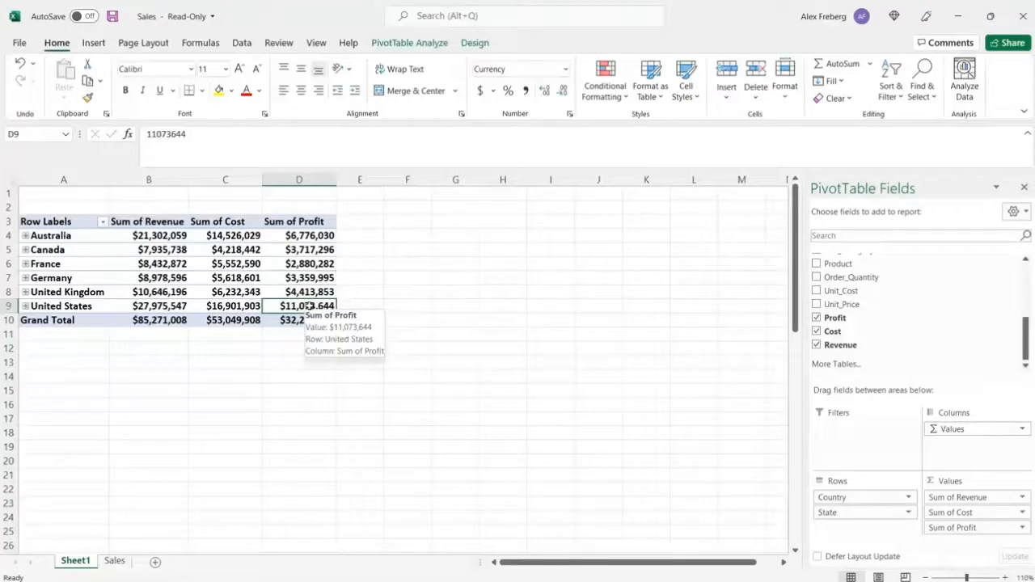
- Start a new calculated field for the PivotTable and name it CaculatedFieldDemo
left_click(420, 45)
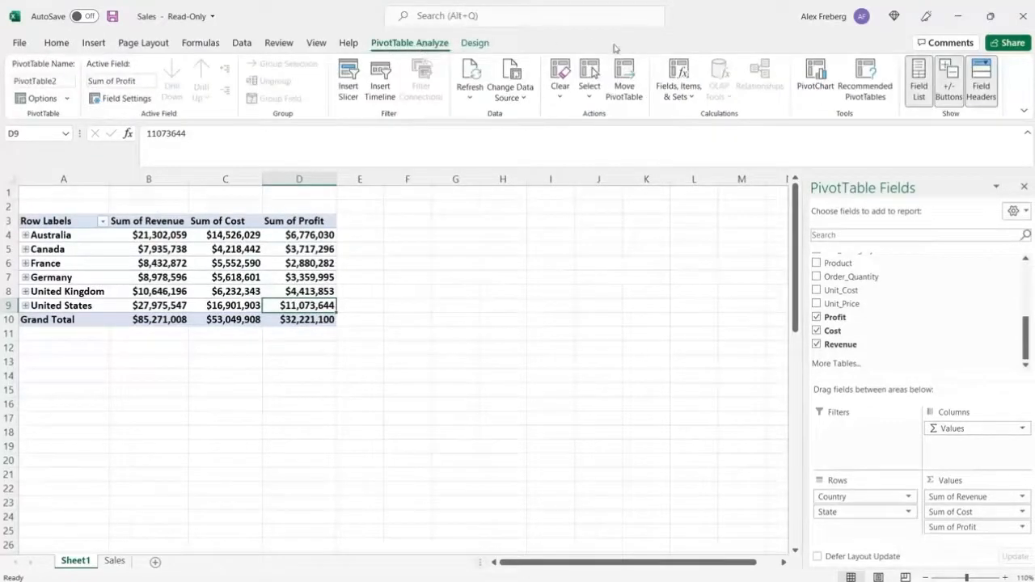
left_click(681, 73)
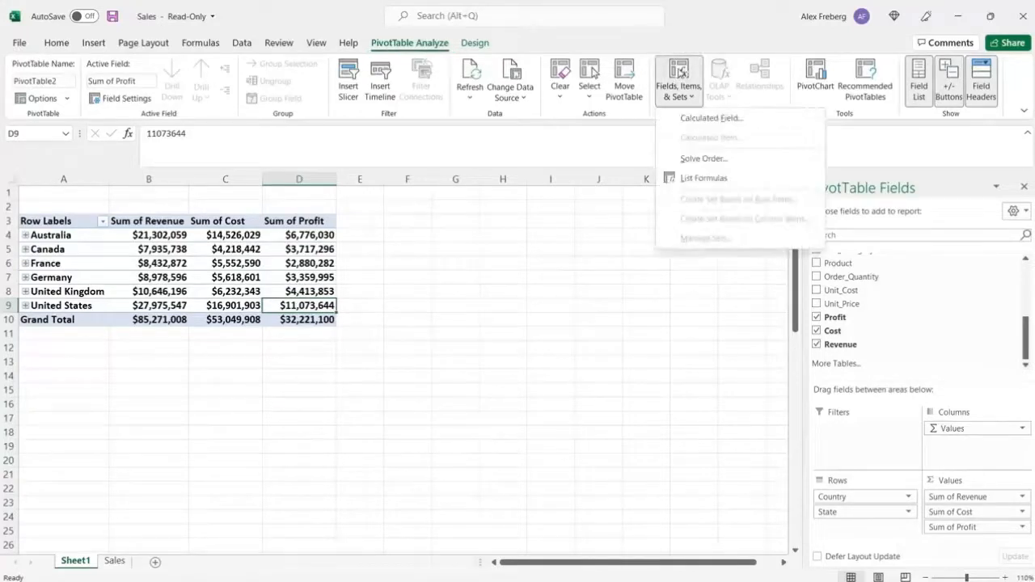
left_click(692, 117)
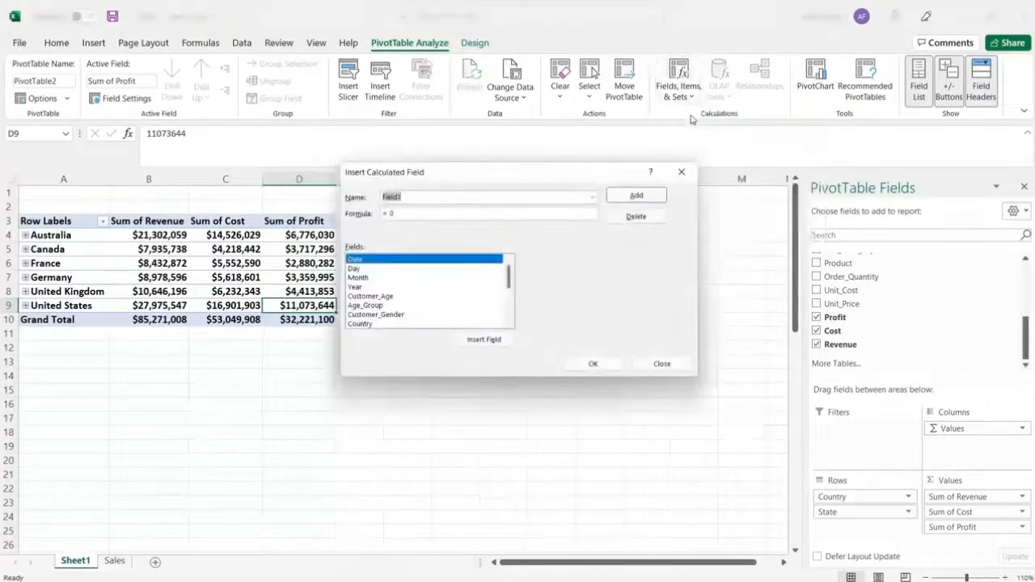
left_click_drag(557, 169, 723, 137)
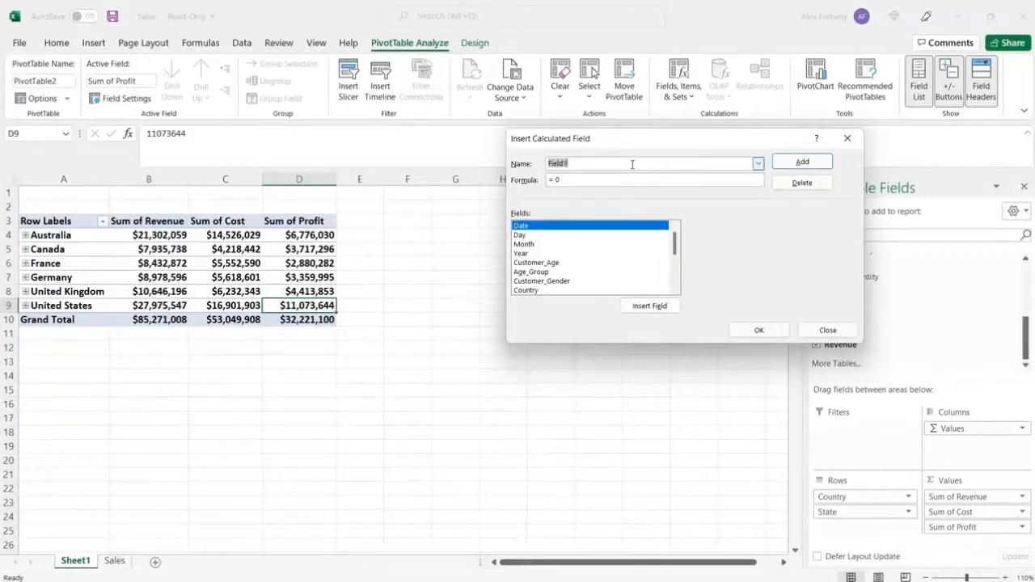
type("Cal")
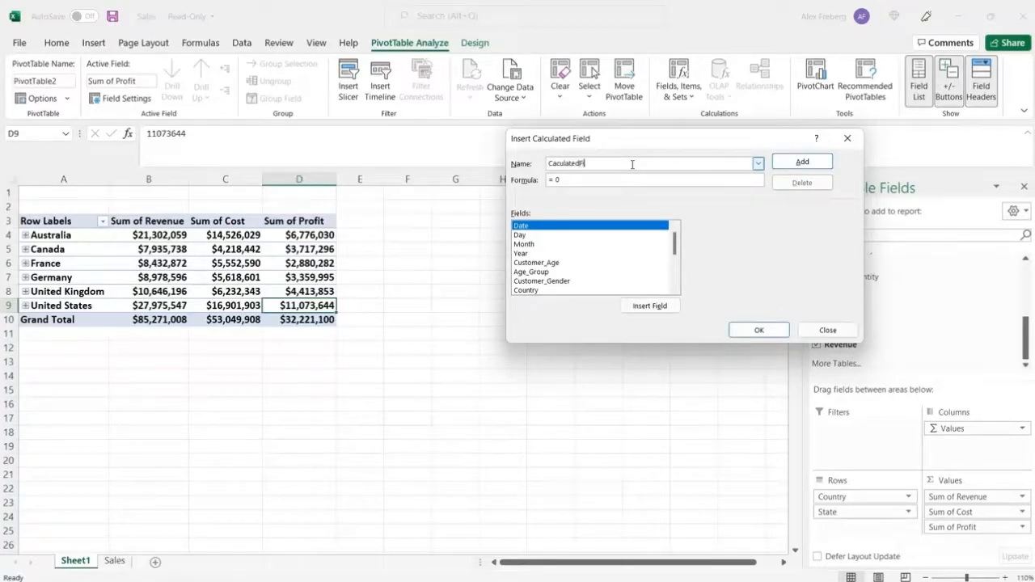
type("ulatedFieldDemo")
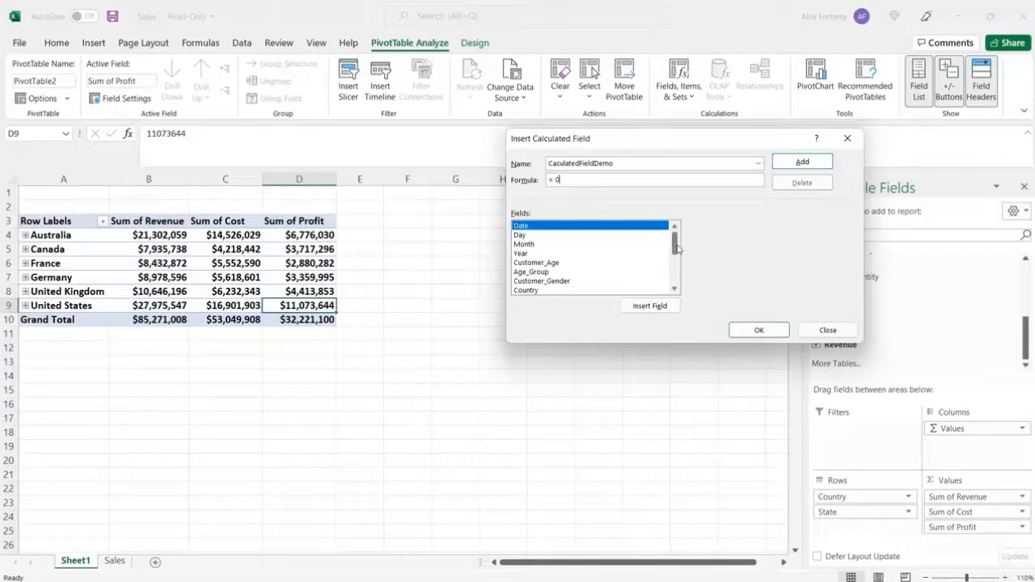
- Set the calculated field's formula to Revenue minus Cost in parentheses and add the field to the PivotTable
left_click_drag(677, 249, 678, 288)
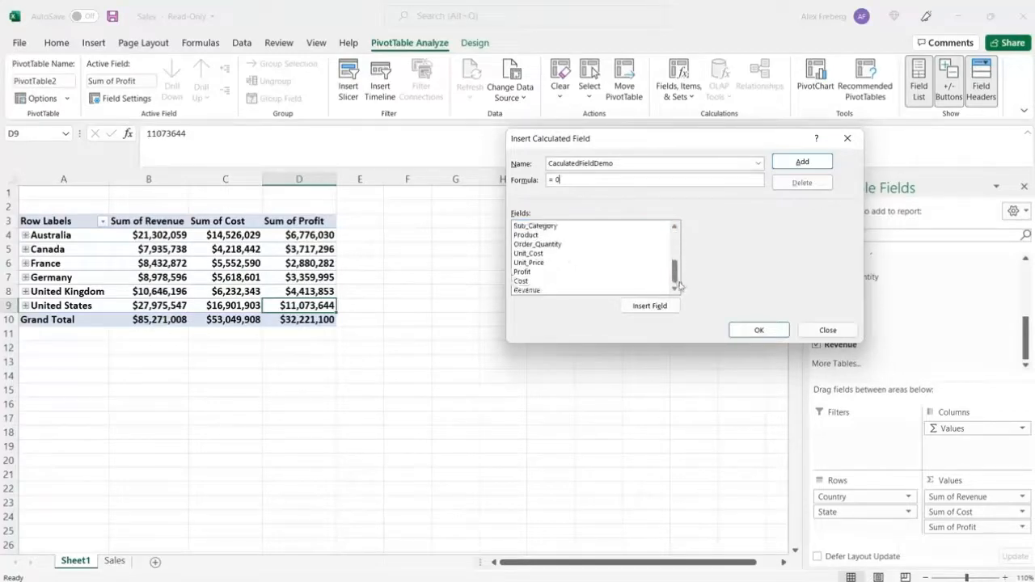
left_click(549, 290)
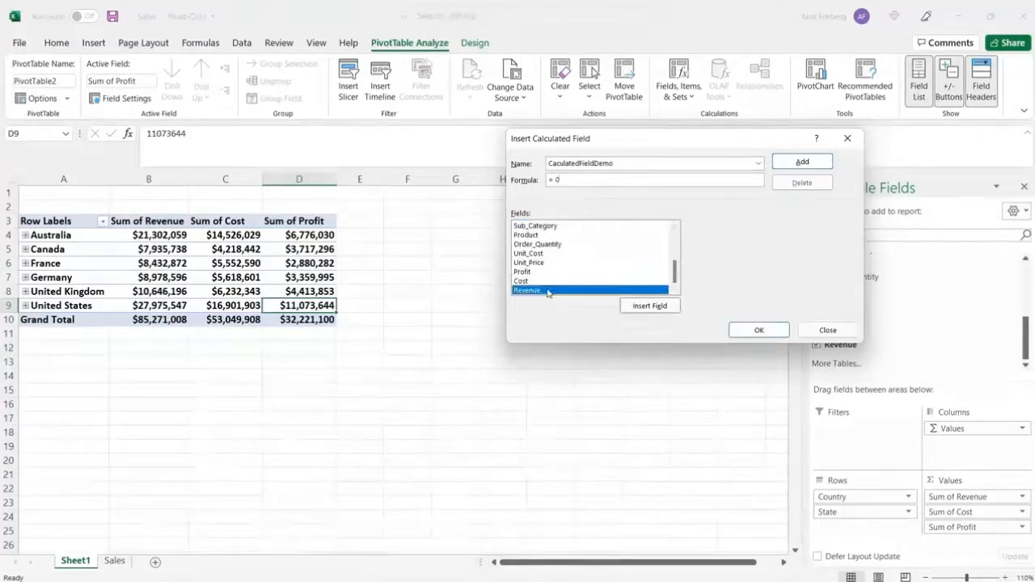
left_click(643, 306)
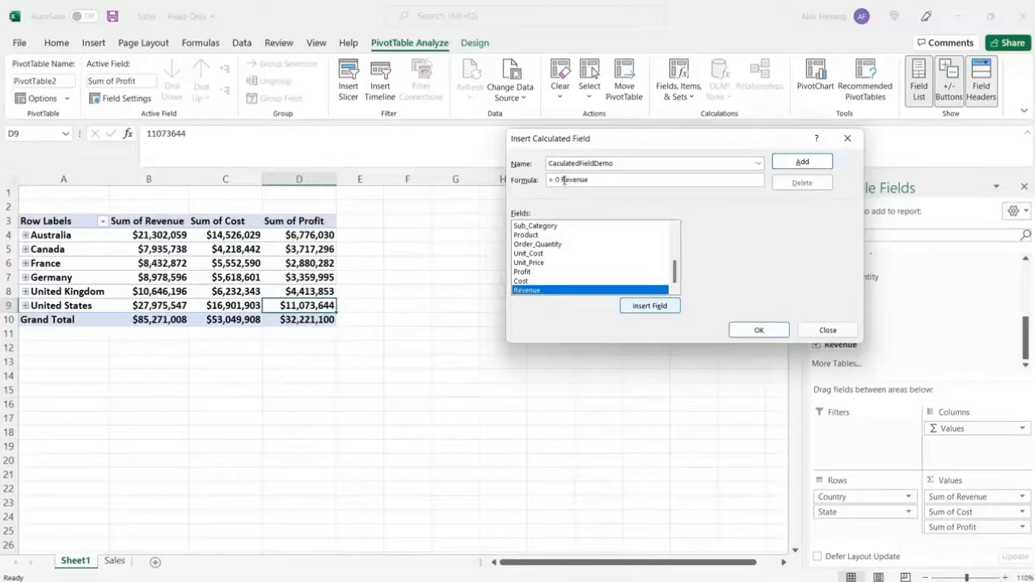
left_click(564, 181)
key("BackSpace")
key("BackSpace")
key("BackSpace")
left_click(548, 281)
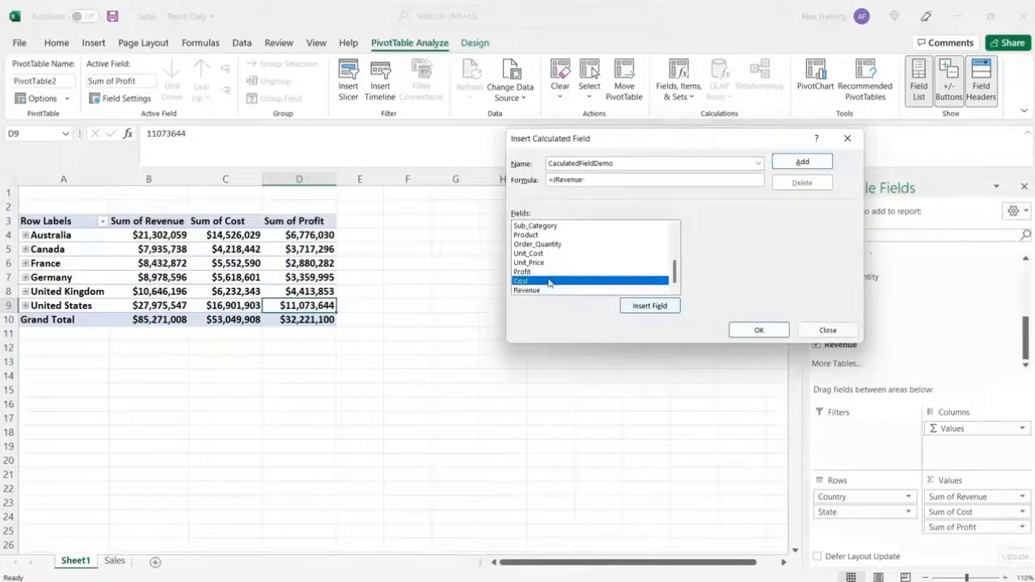
left_click(650, 306)
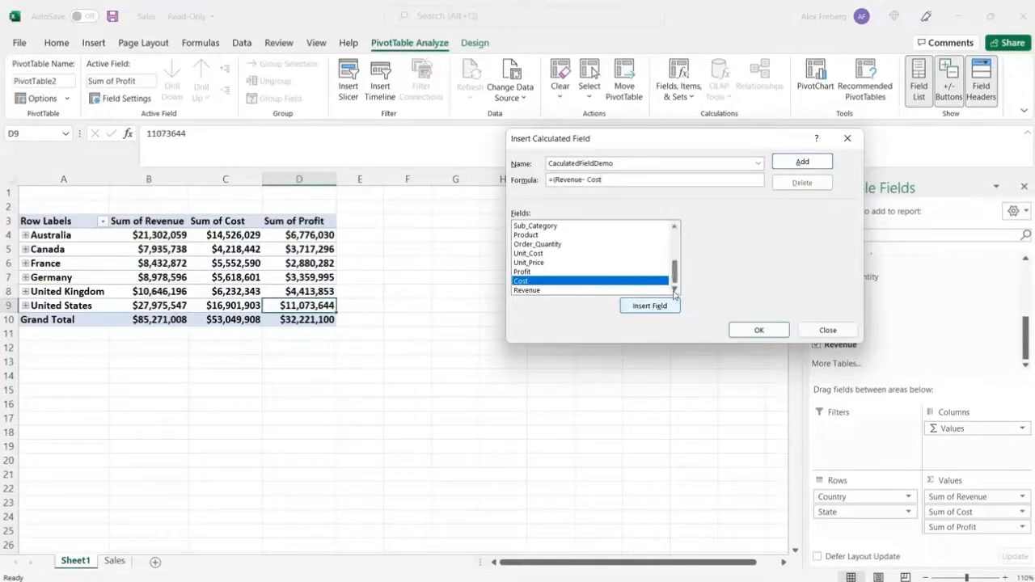
left_click(759, 330)
- Compare the calculated field's values with Sum of Profit for the grand total, the United States and the United Kingdom
left_click(380, 320)
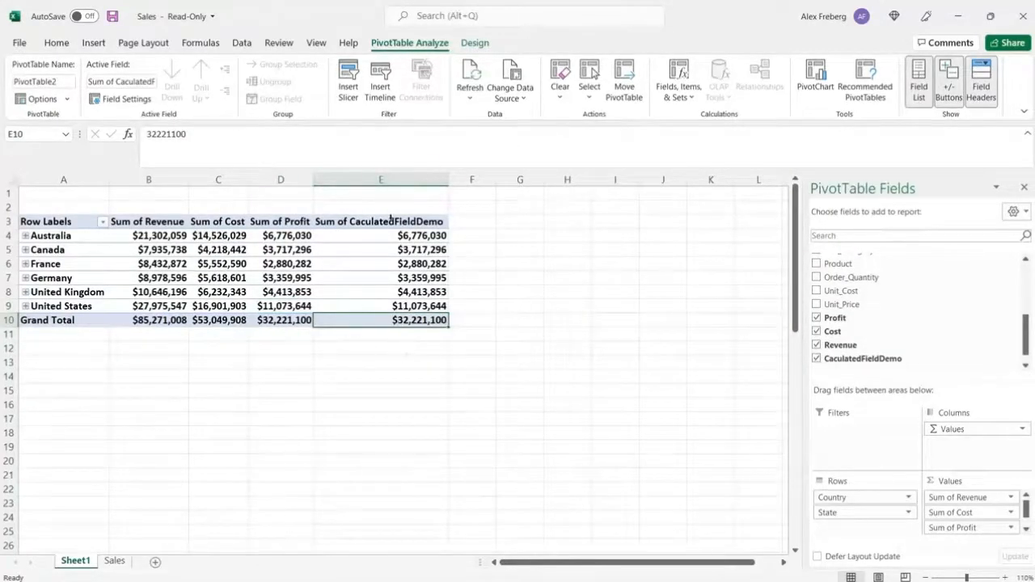
left_click(285, 321)
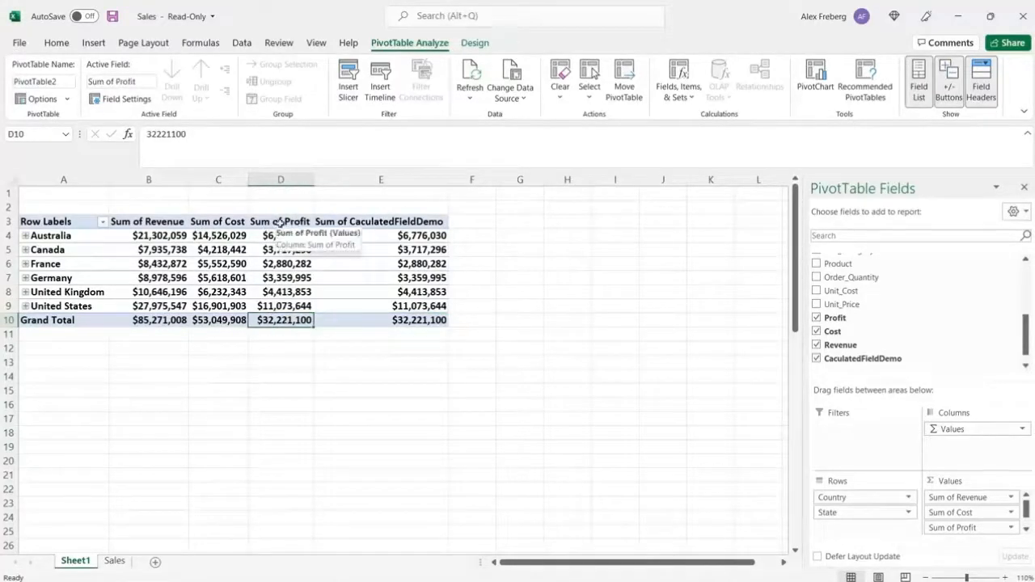
left_click(281, 306)
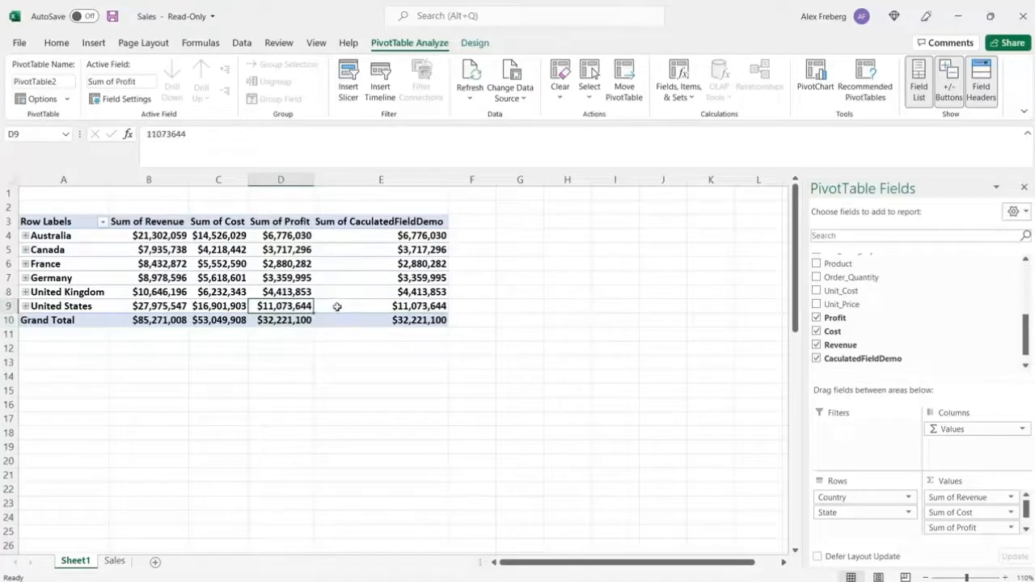
left_click(288, 292)
left_click(332, 295)
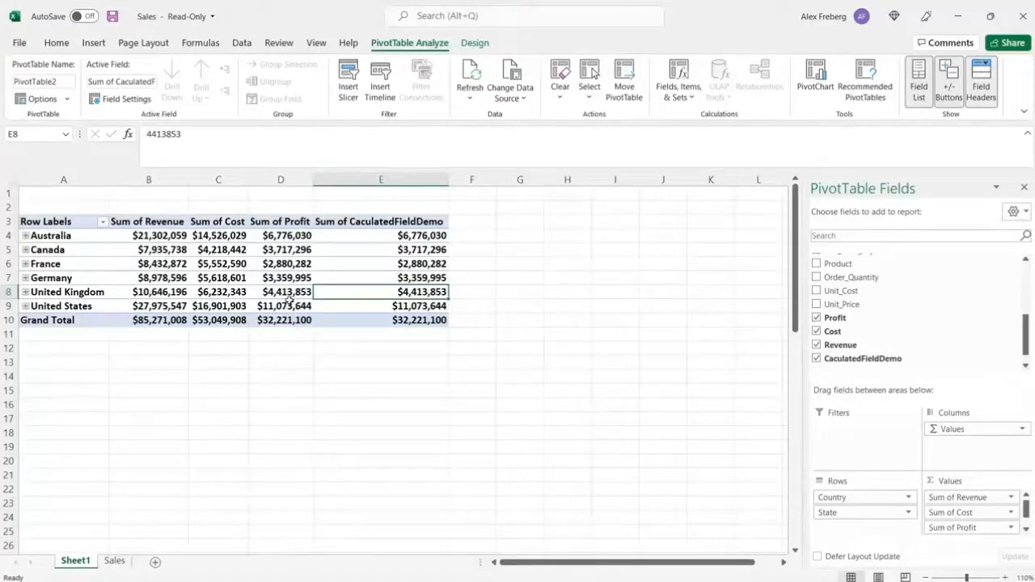
mouse_move(377, 292)
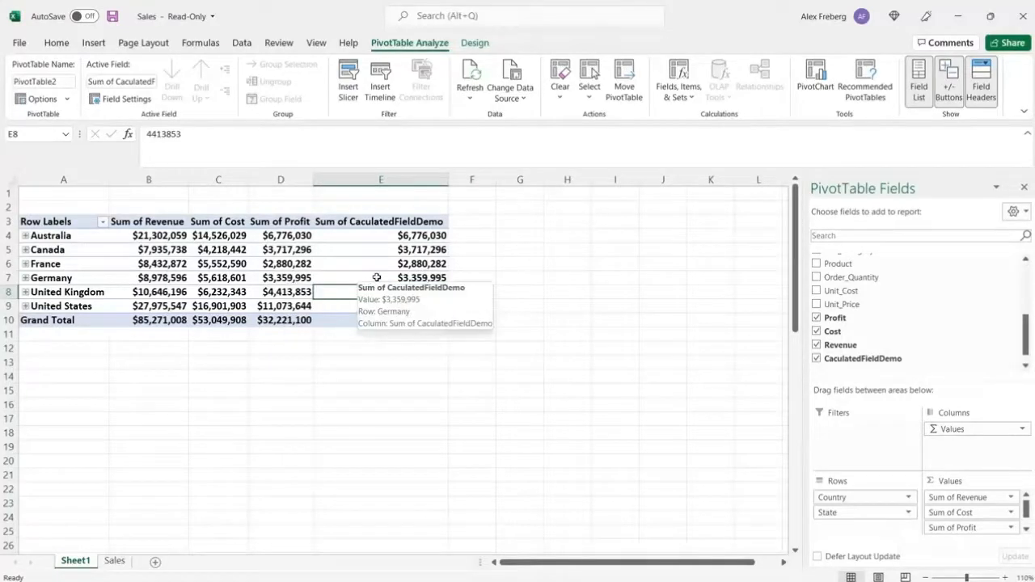
left_click(381, 180)
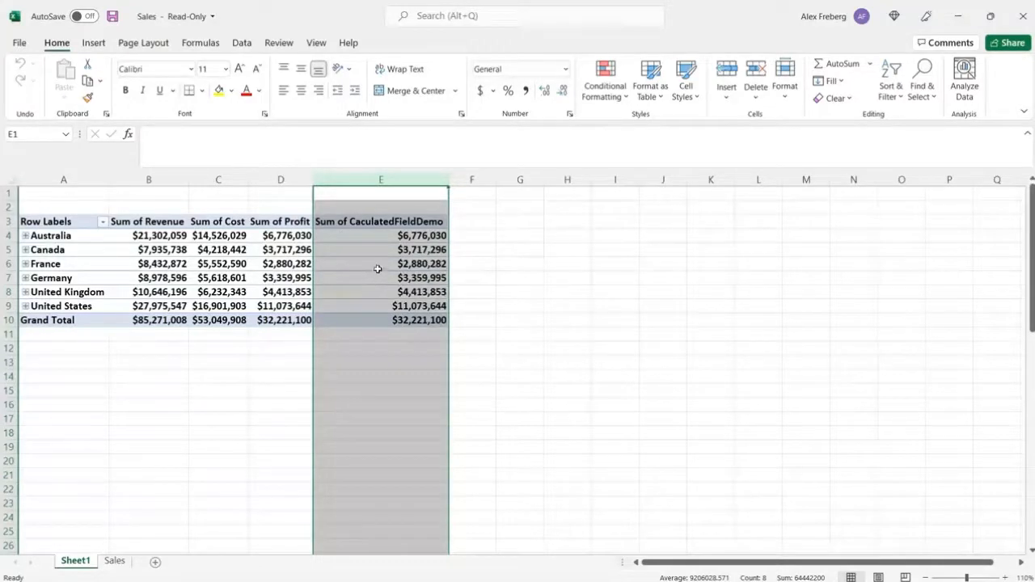
mouse_move(377, 268)
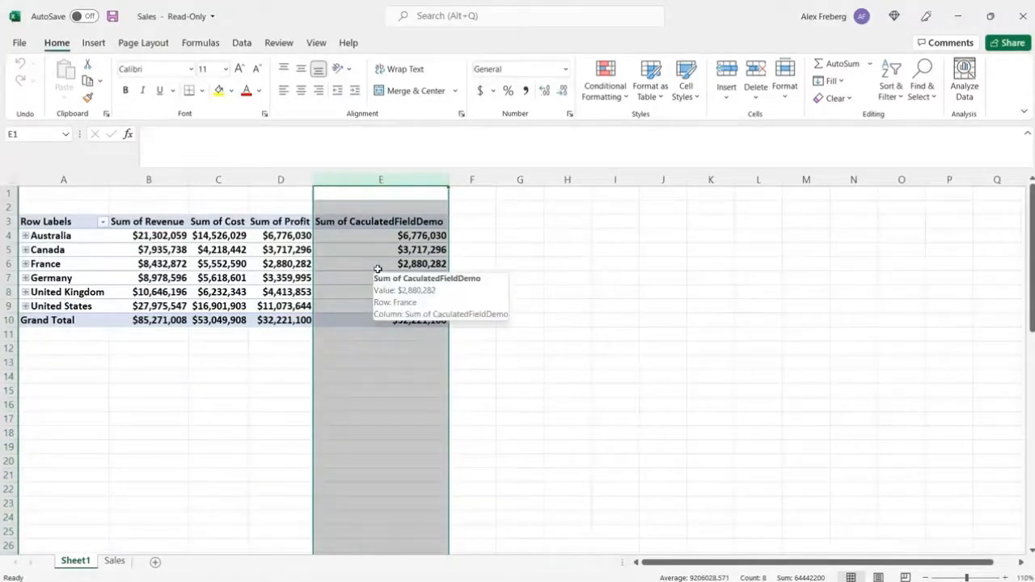
right_click(377, 269)
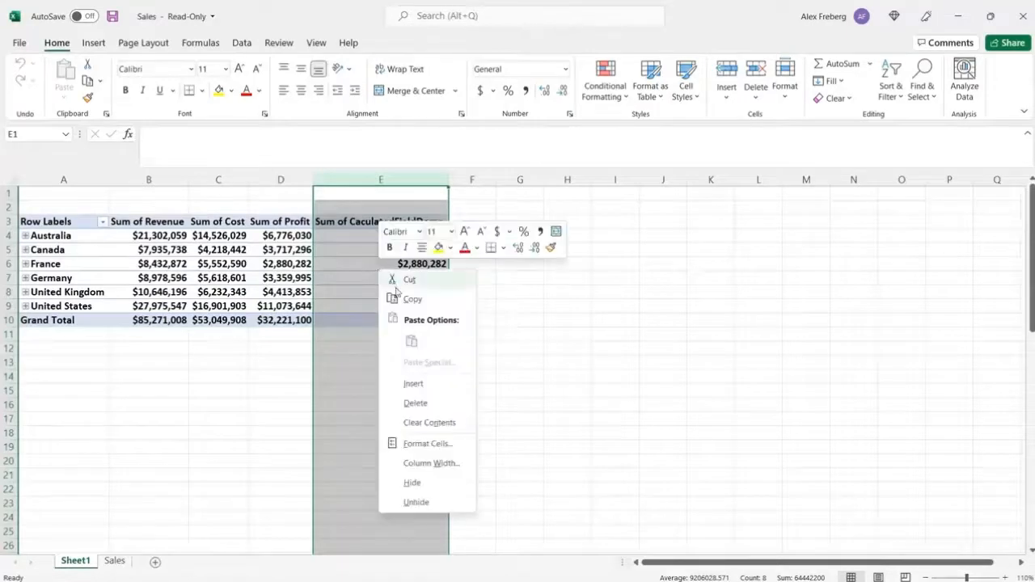
left_click(410, 280)
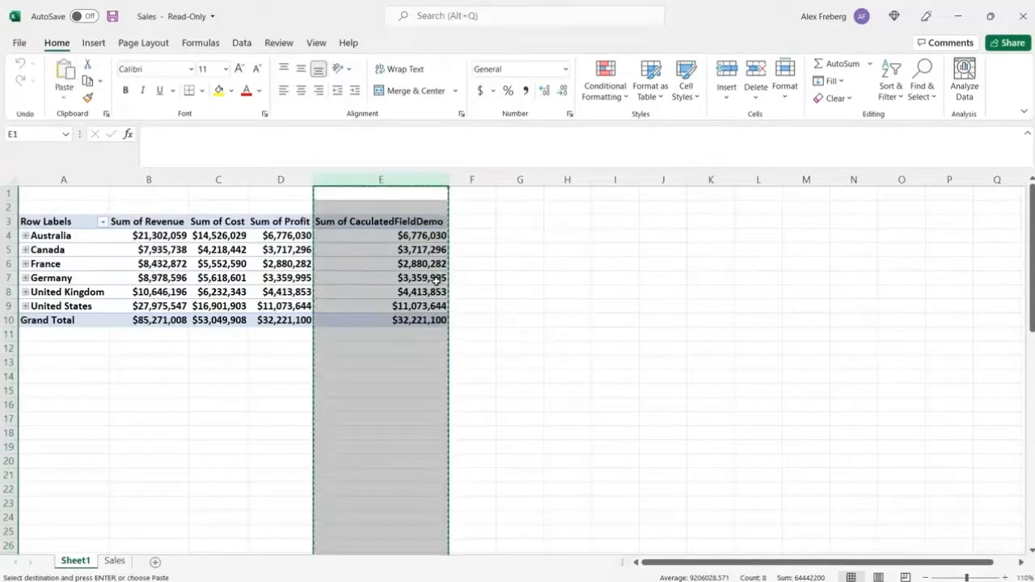
left_click(469, 277)
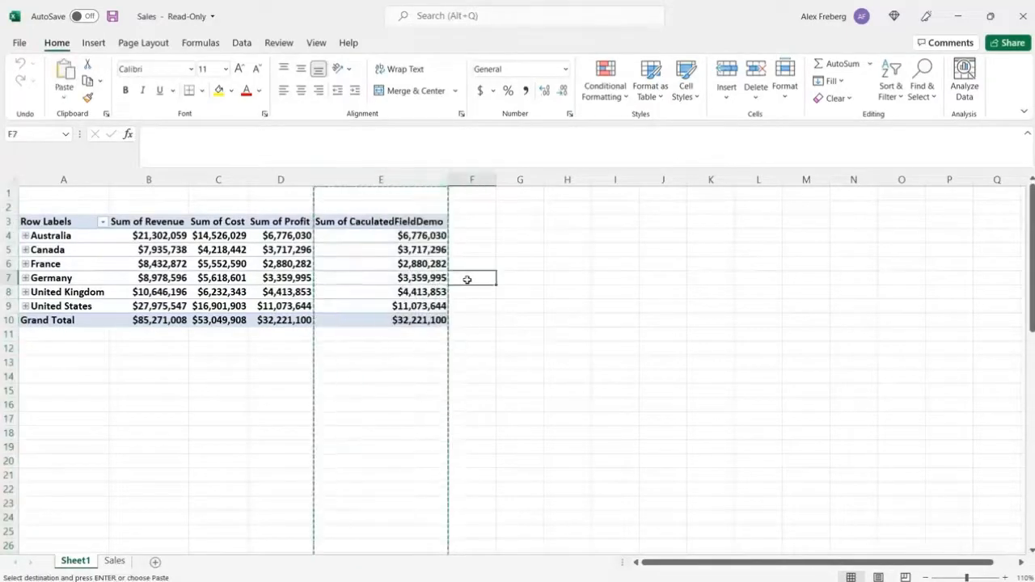
left_click(571, 178)
left_click(499, 221)
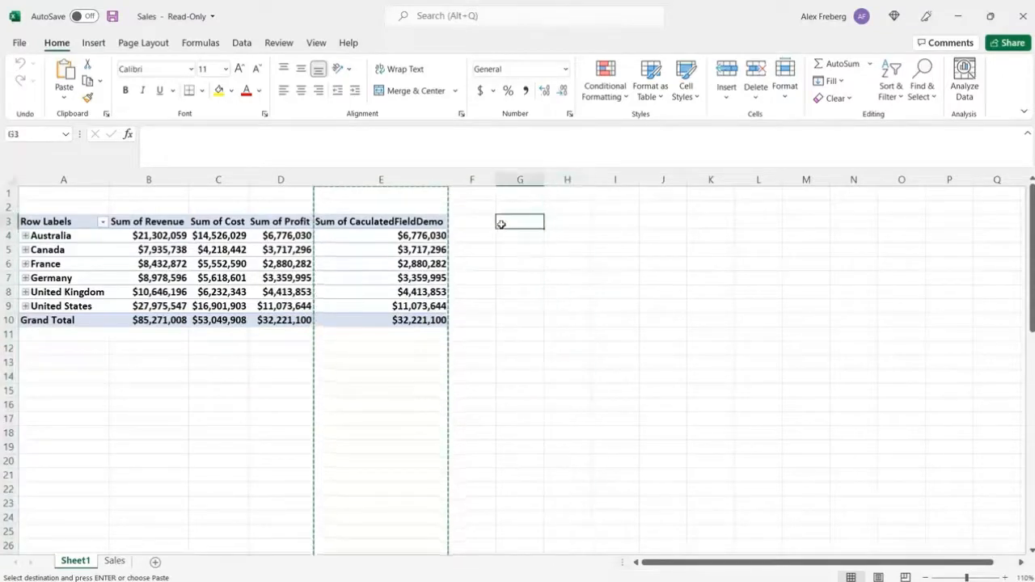
key("Escape")
- Remove CaculatedFieldDemo from the PivotTable and add it back to its values
left_click(394, 276)
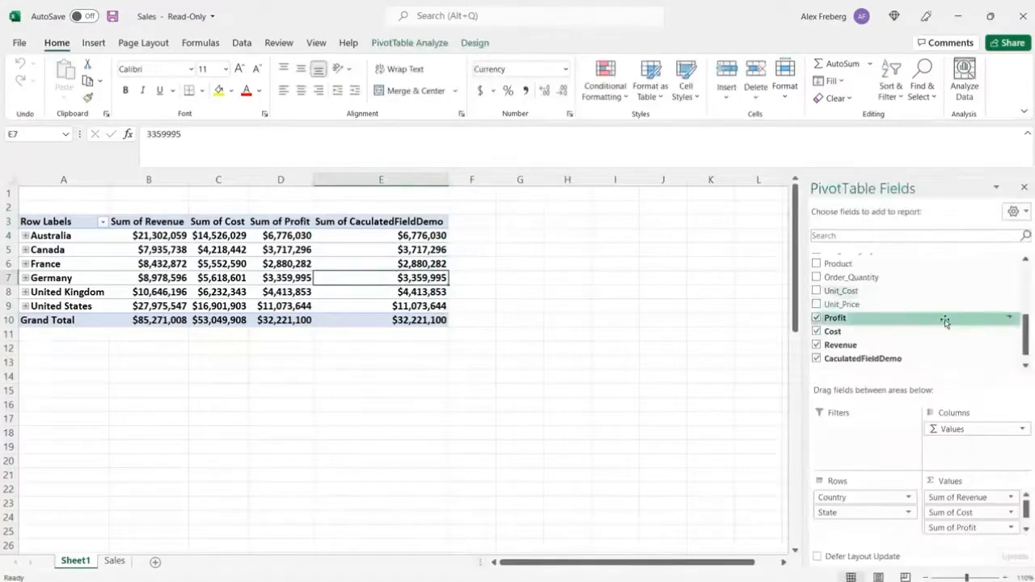
scroll(944, 321, "down", 1)
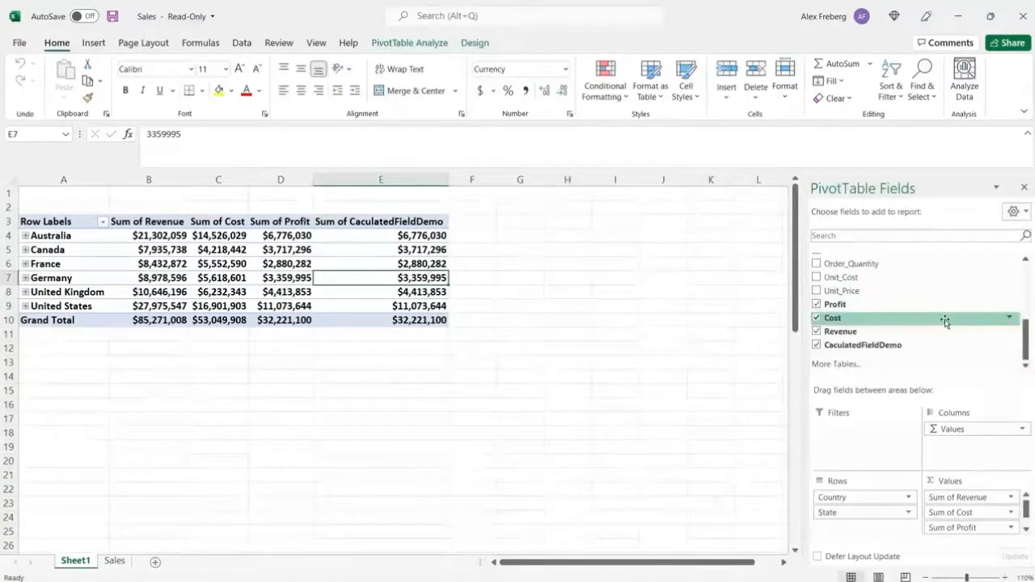
left_click(816, 345)
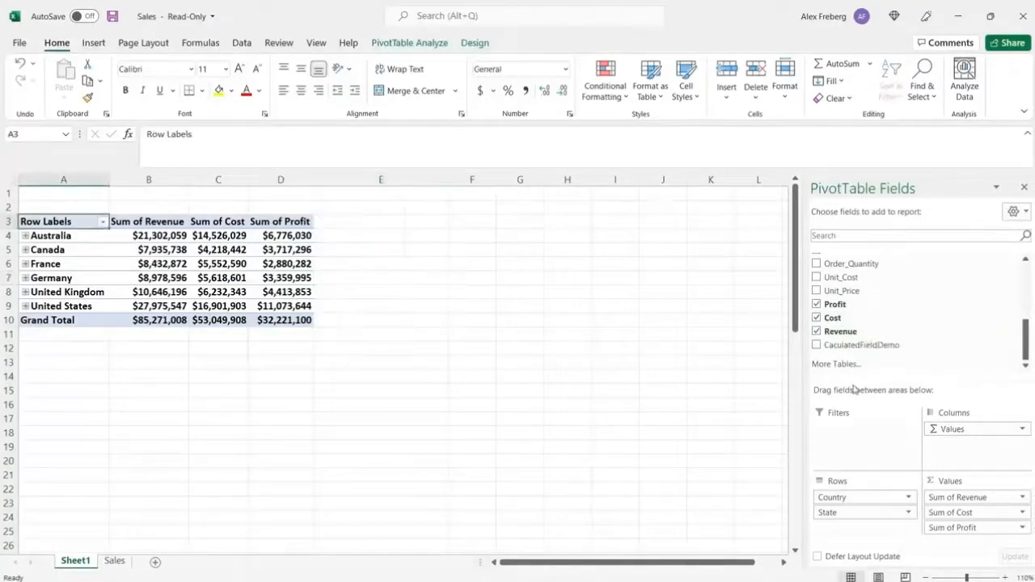
left_click_drag(879, 345, 970, 554)
left_click_drag(889, 348, 962, 530)
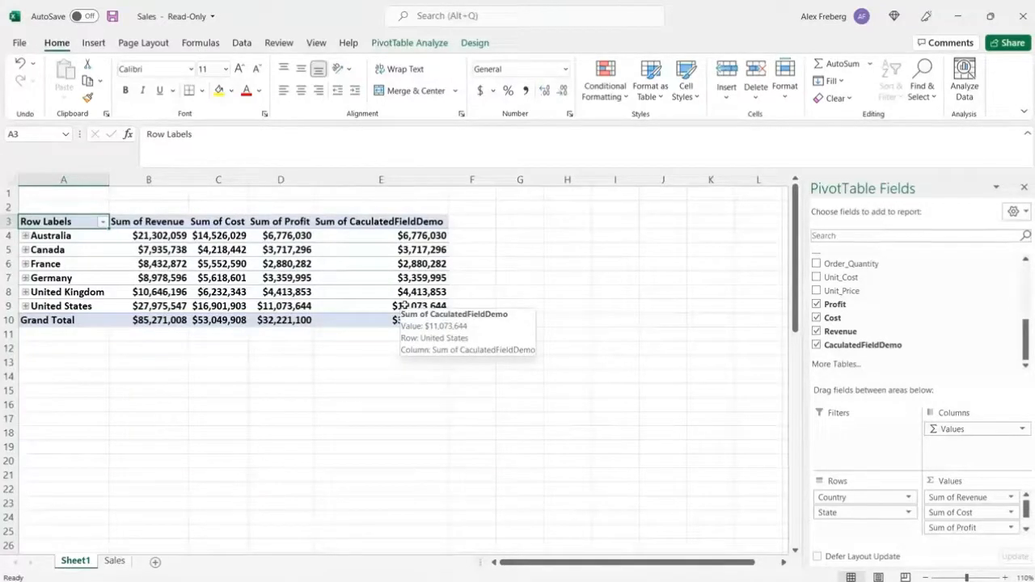
- Remove CaculatedFieldDemo from the PivotTable's values, leaving Revenue, Cost and Profit
left_click(817, 346)
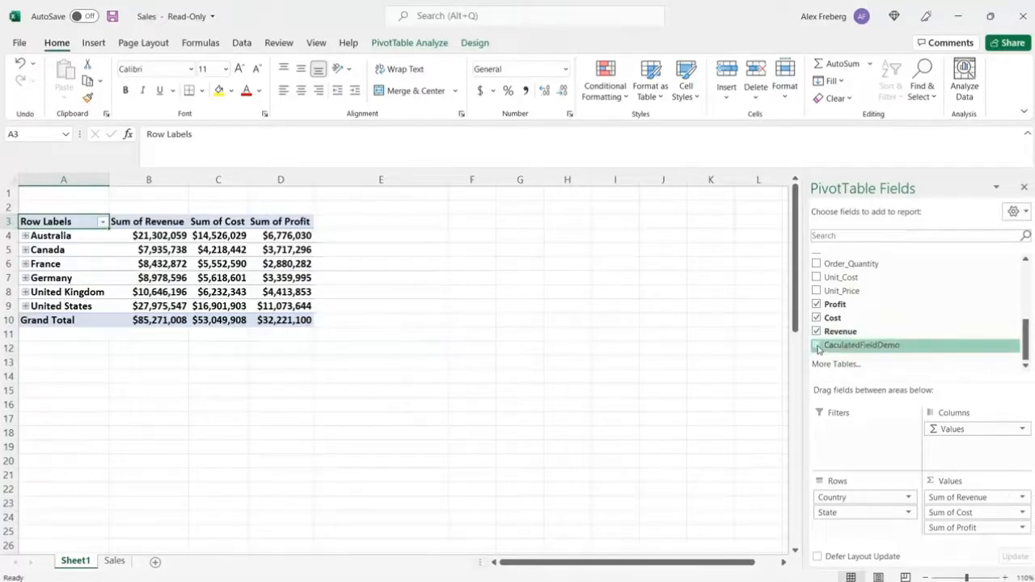
left_click(310, 320)
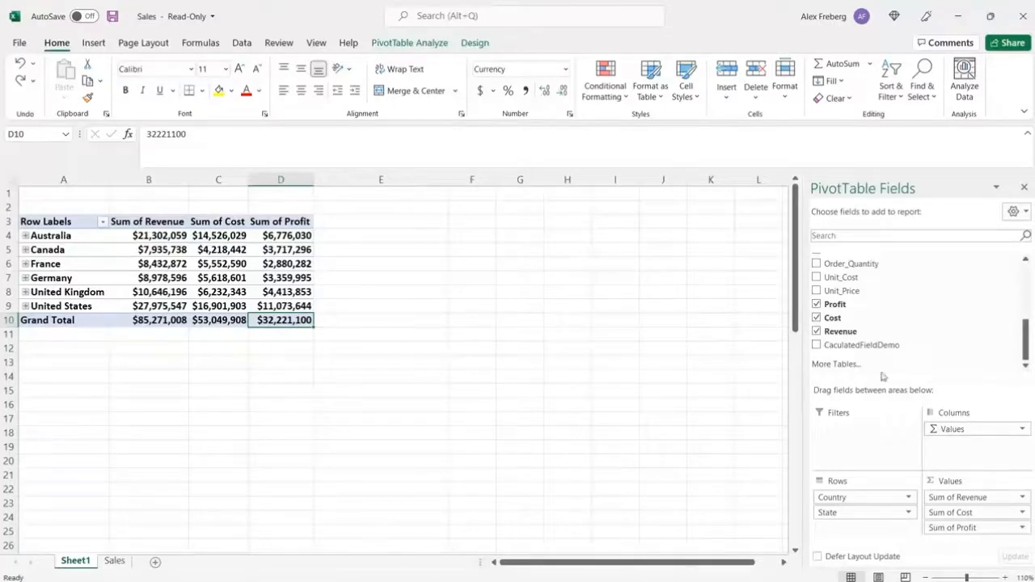
- Try Country as a report filter showing only Australia, and undo both the filter selection and the field move
scroll(920, 317, "up", 2)
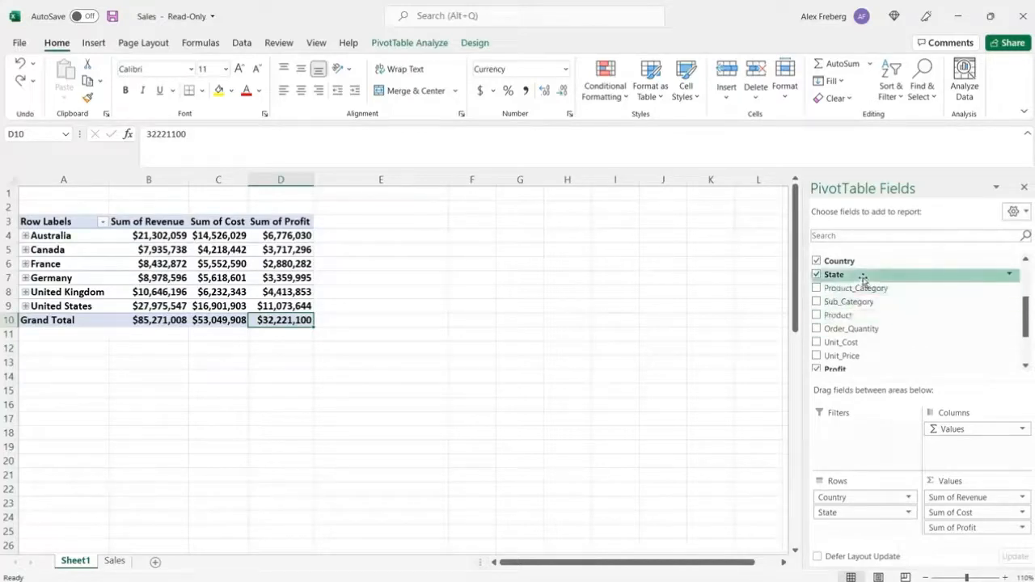
left_click_drag(876, 268, 882, 450)
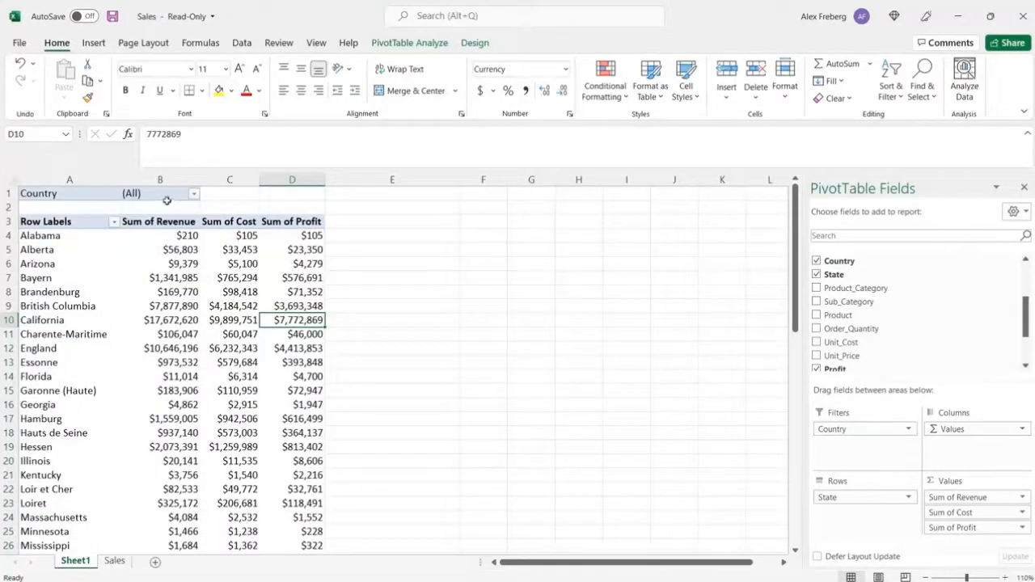
left_click(194, 194)
left_click(68, 236)
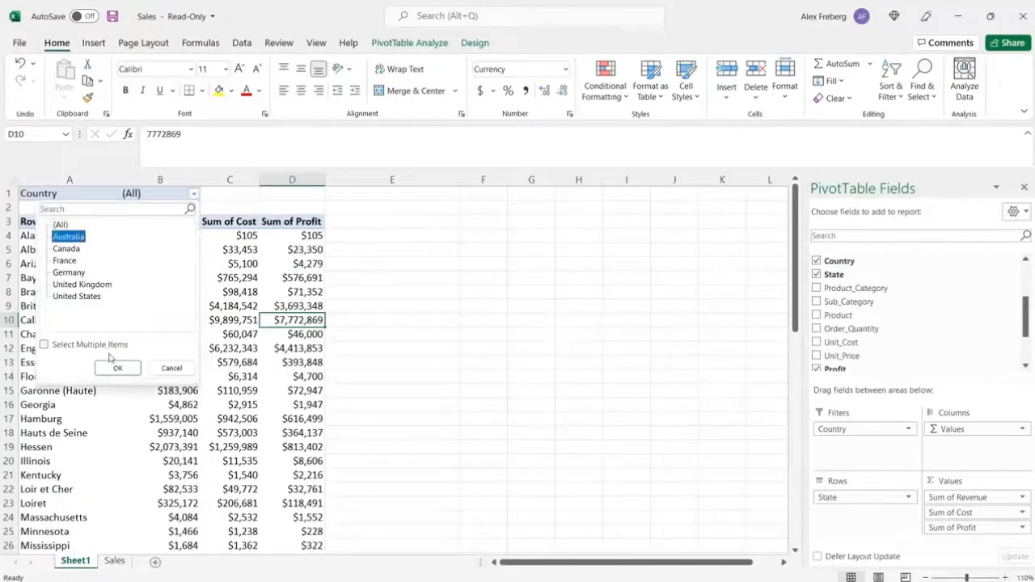
left_click(113, 365)
left_click_drag(63, 236, 73, 285)
key("ctrl+z")
key("ctrl+z")
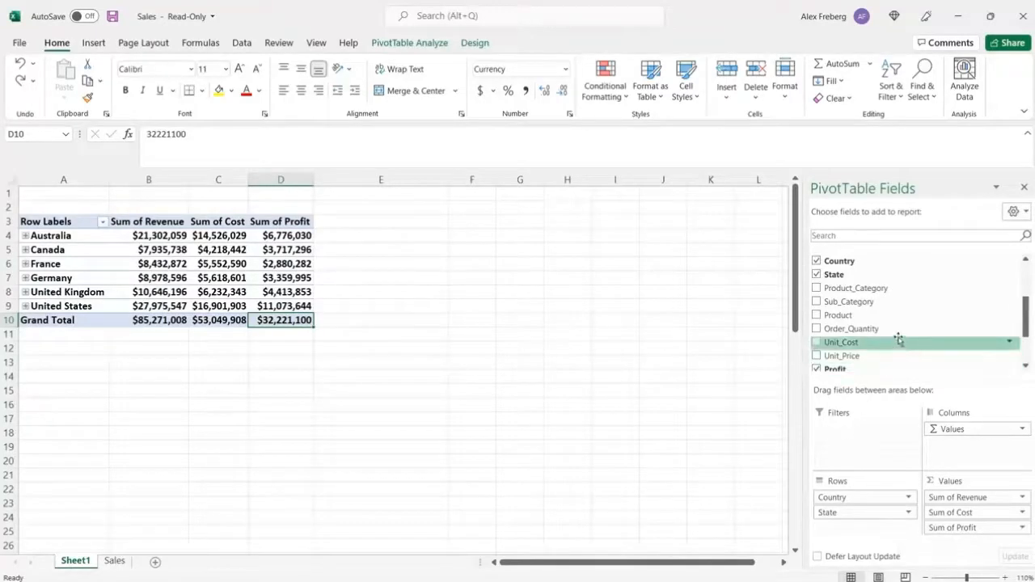
- Add Customer_Gender as a report filter of the PivotTable and filter it to F
scroll(897, 338, "up", 1)
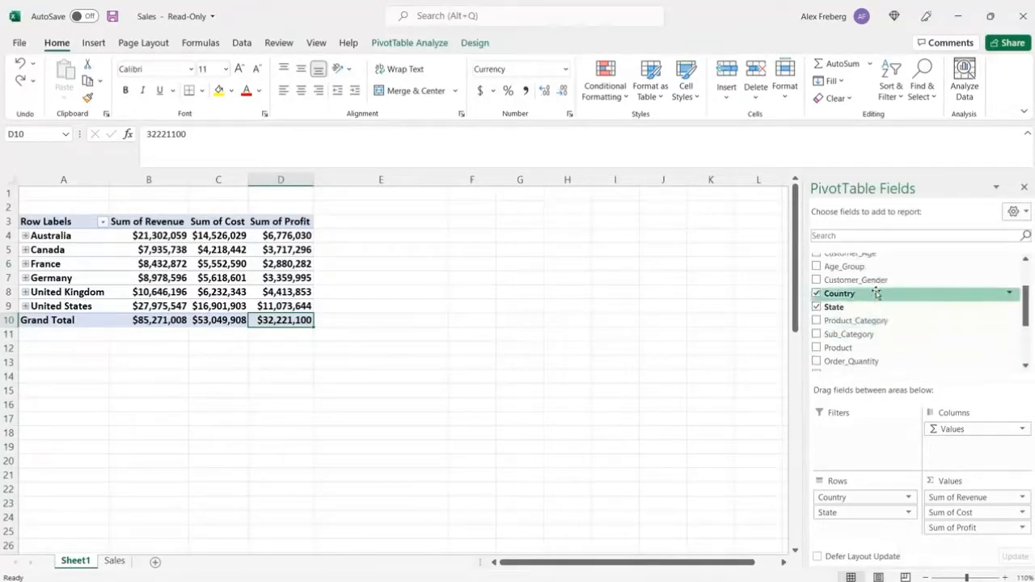
scroll(875, 288, "up", 1)
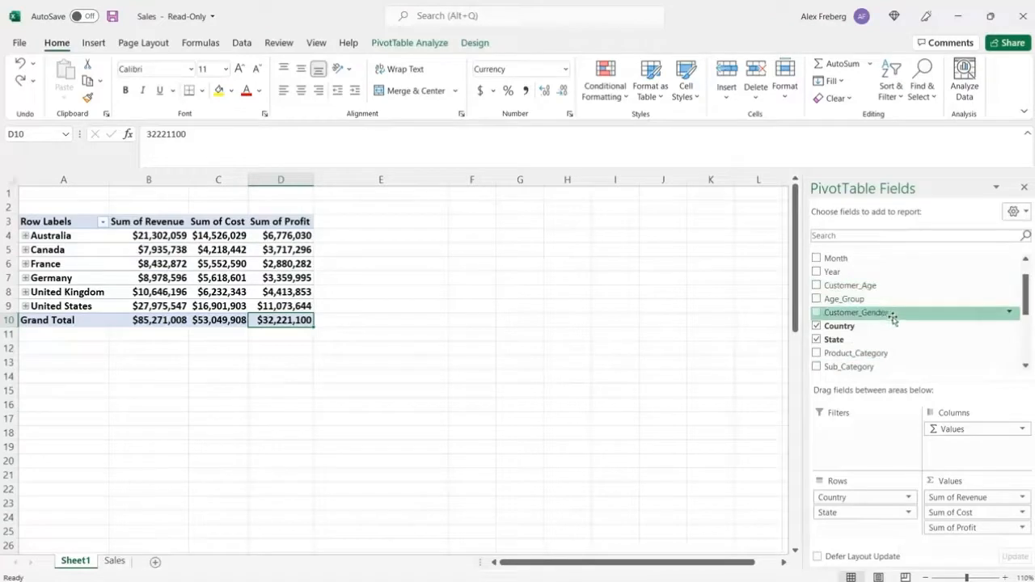
left_click_drag(893, 319, 862, 429)
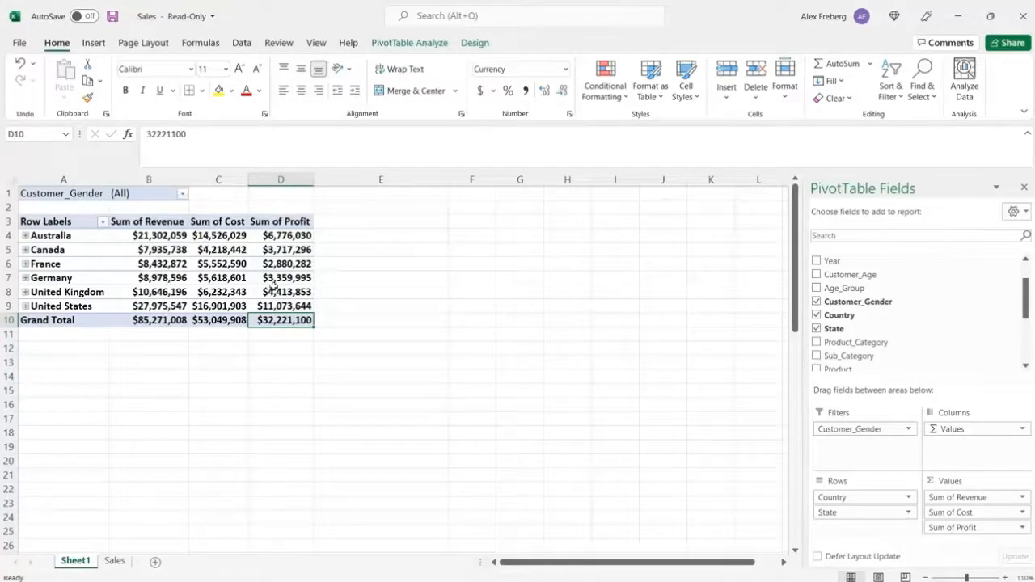
left_click(183, 194)
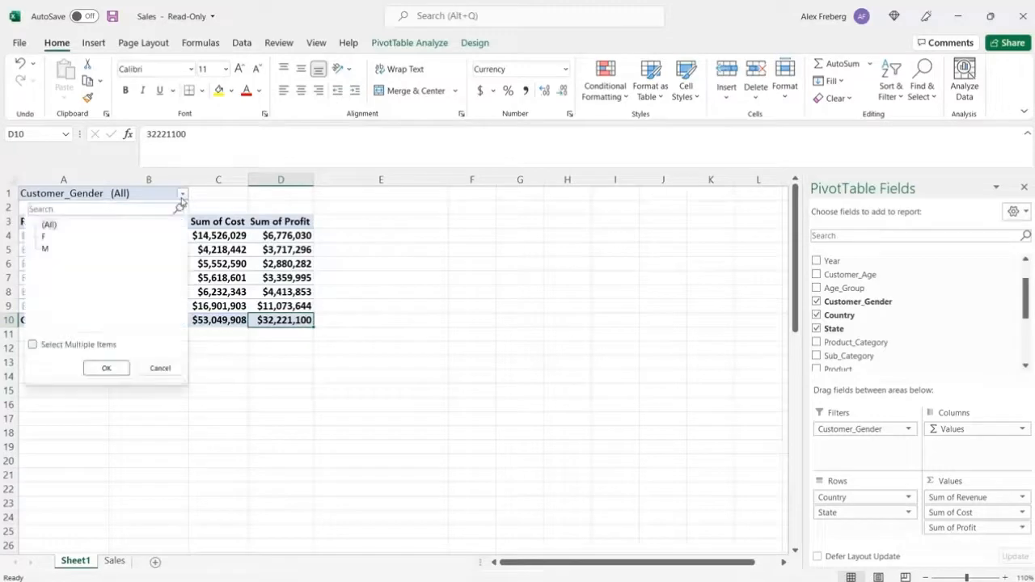
left_click(45, 236)
left_click(102, 368)
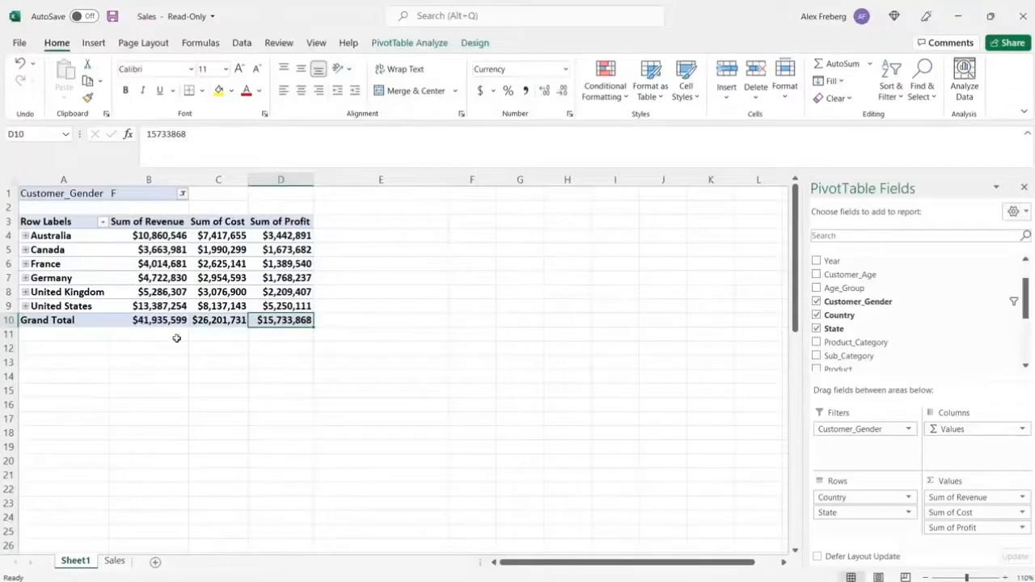
- Switch the Customer_Gender filter to M for comparison and set it back to F
left_click(182, 194)
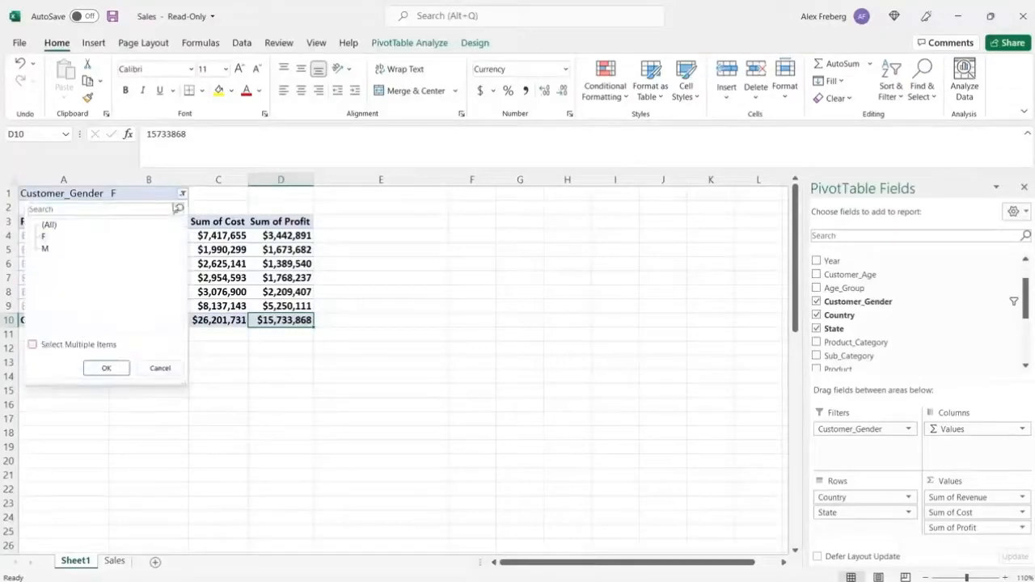
left_click(44, 248)
left_click(107, 369)
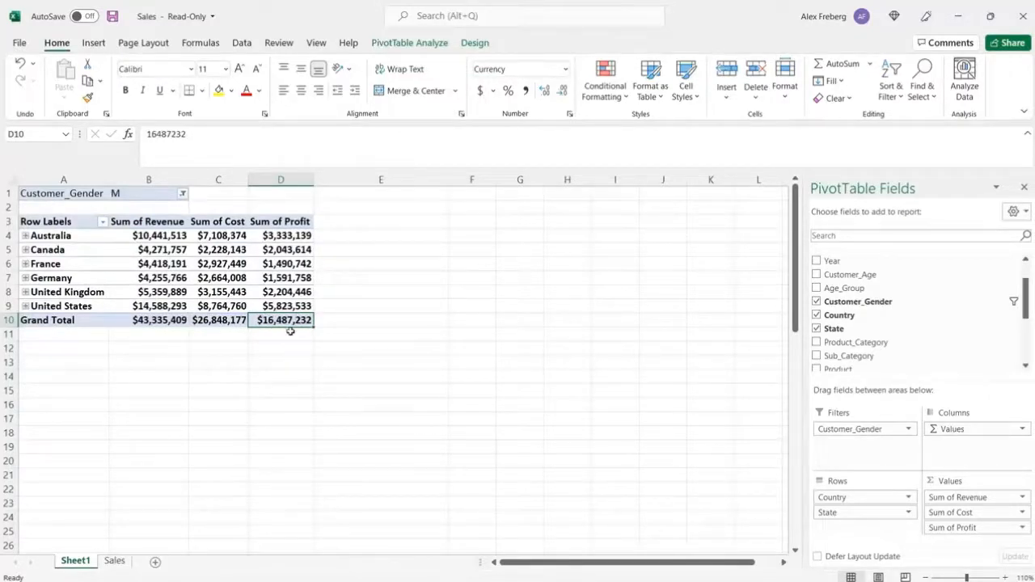
left_click(183, 194)
left_click(46, 237)
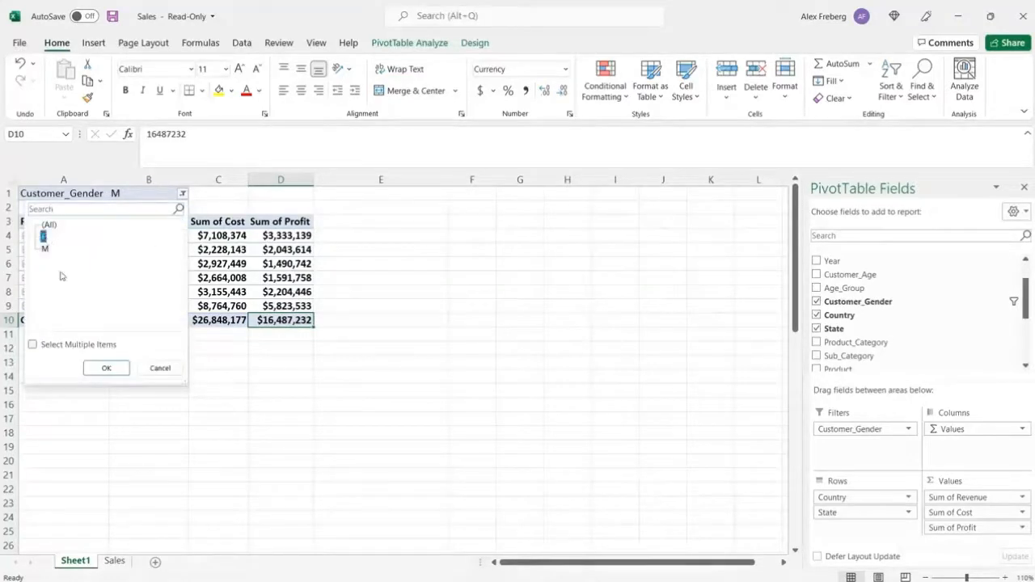
left_click(105, 367)
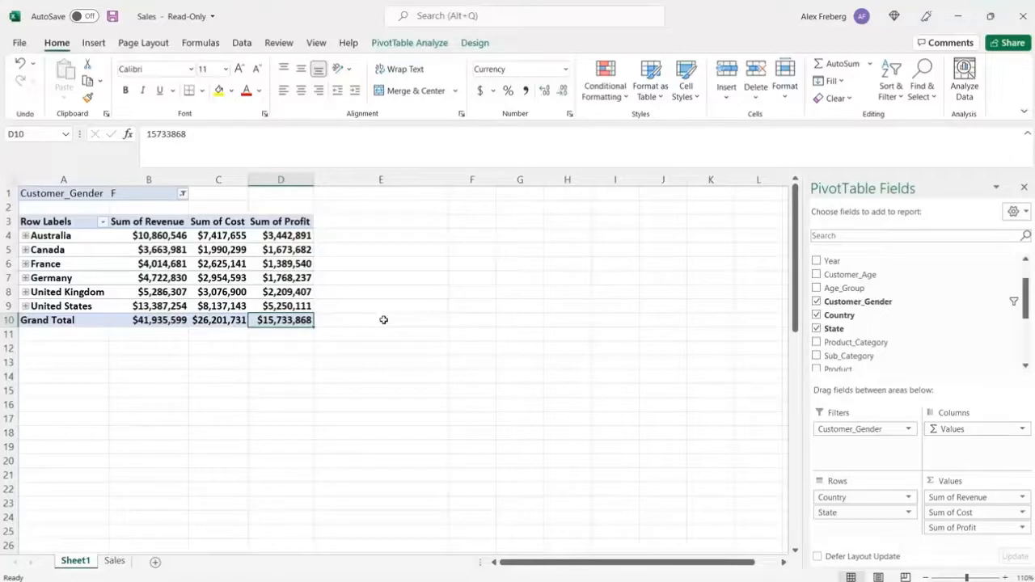
- Create a second PivotTable from range A1:R113037 of the Sales sheet, placed at cell G3 of Sheet1
left_click(519, 221)
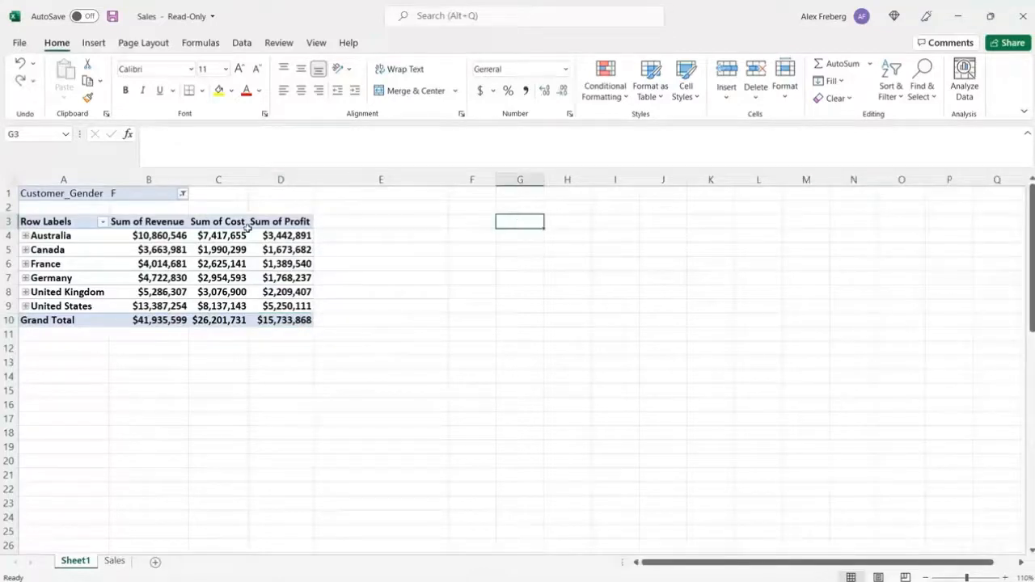
left_click(94, 45)
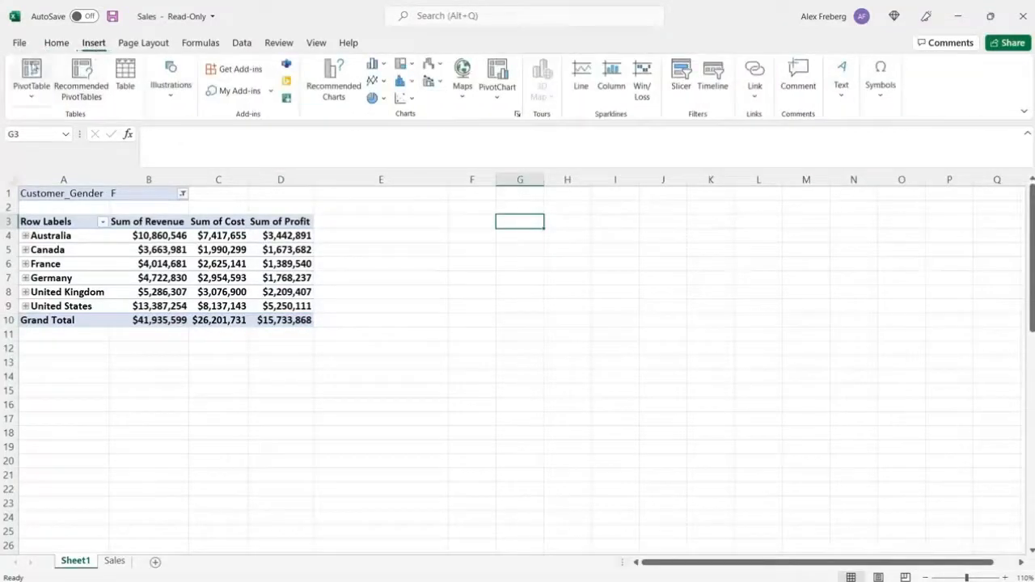
left_click(31, 72)
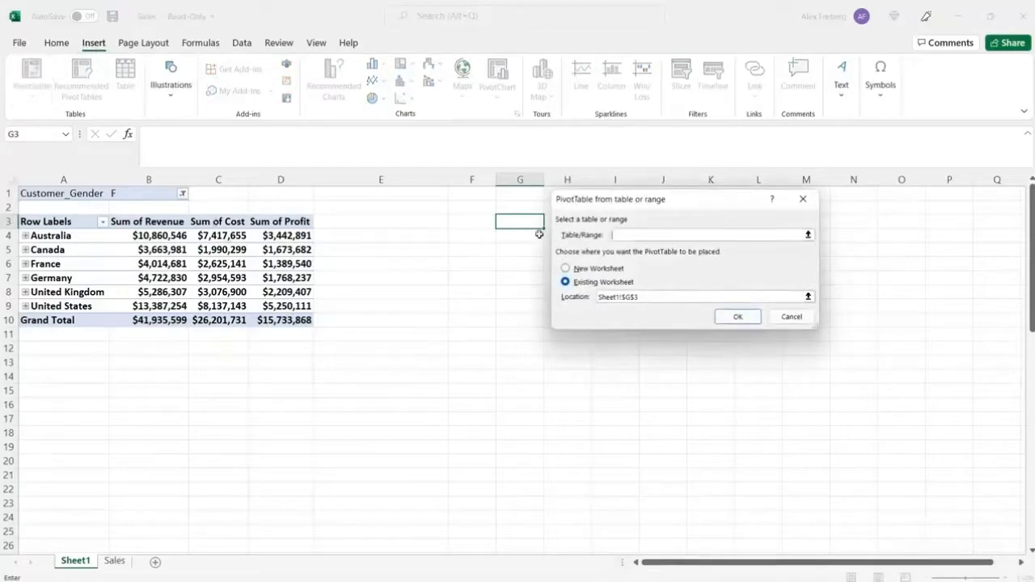
left_click(114, 561)
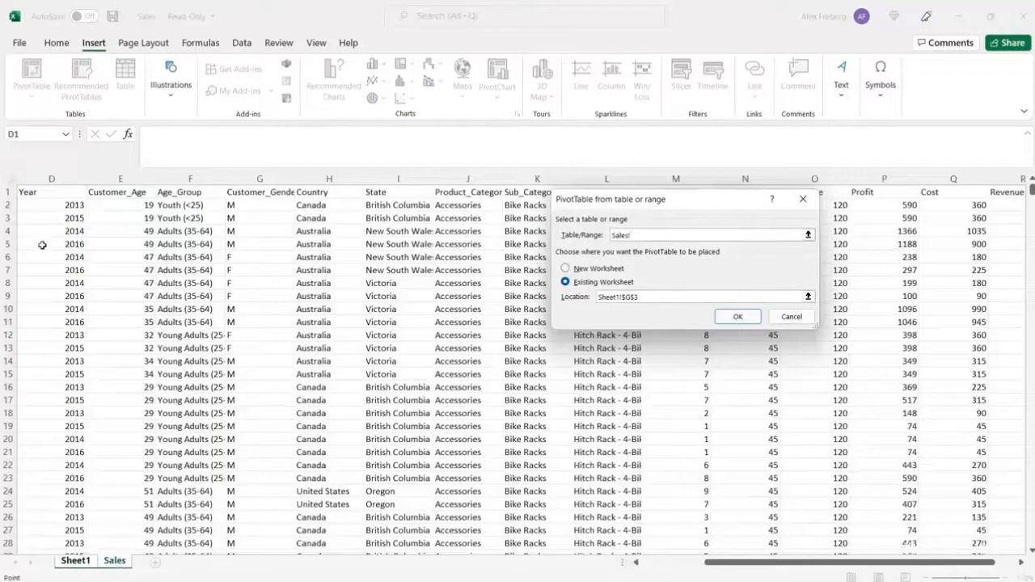
left_click(55, 191)
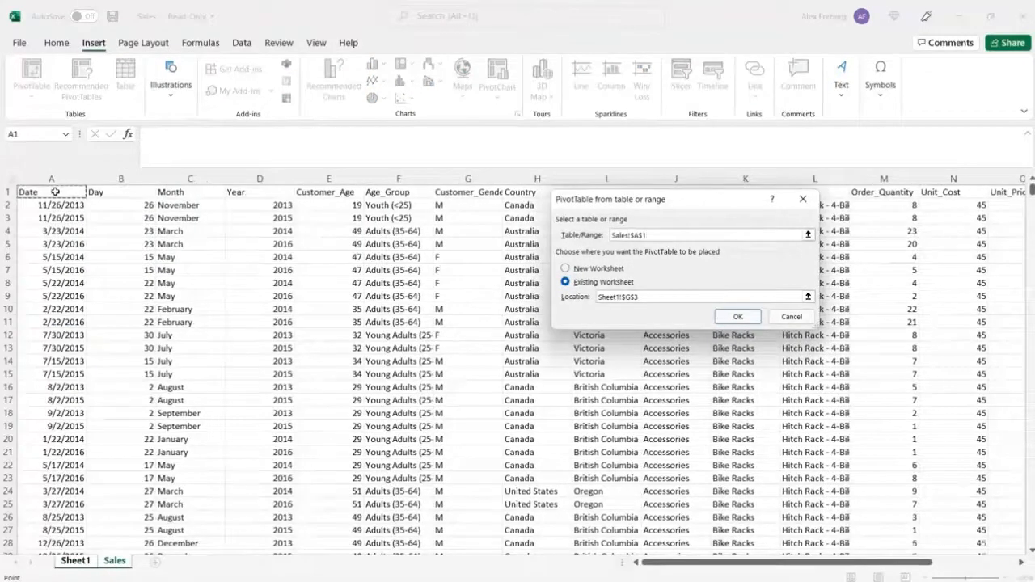
key("ctrl+shift+Right")
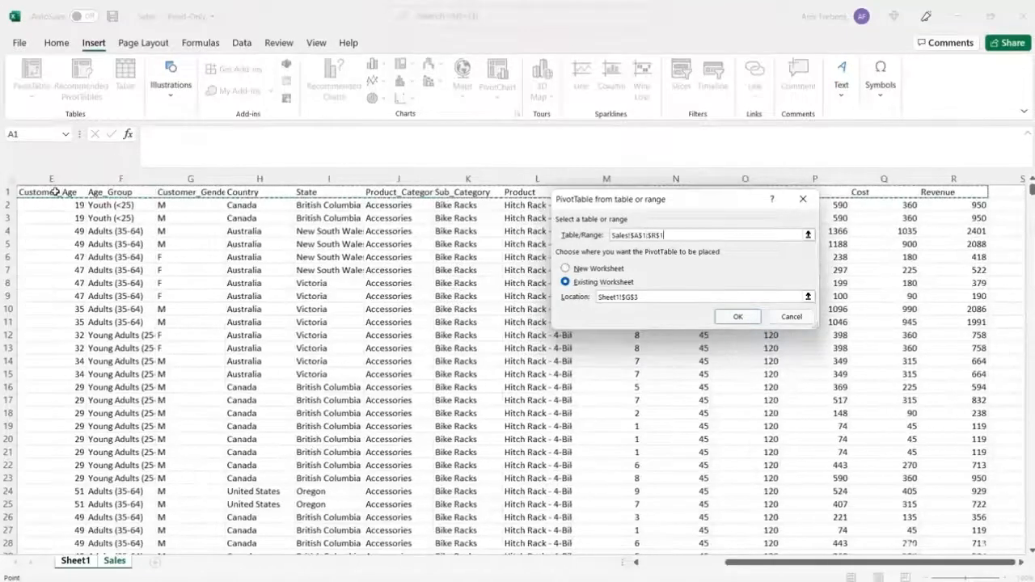
key("ctrl+shift+Down")
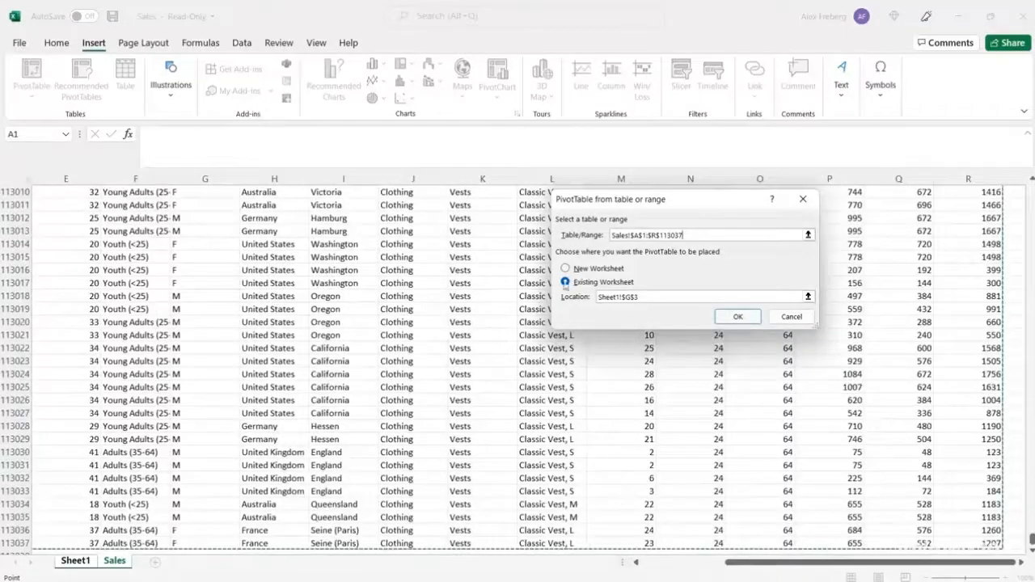
left_click(737, 316)
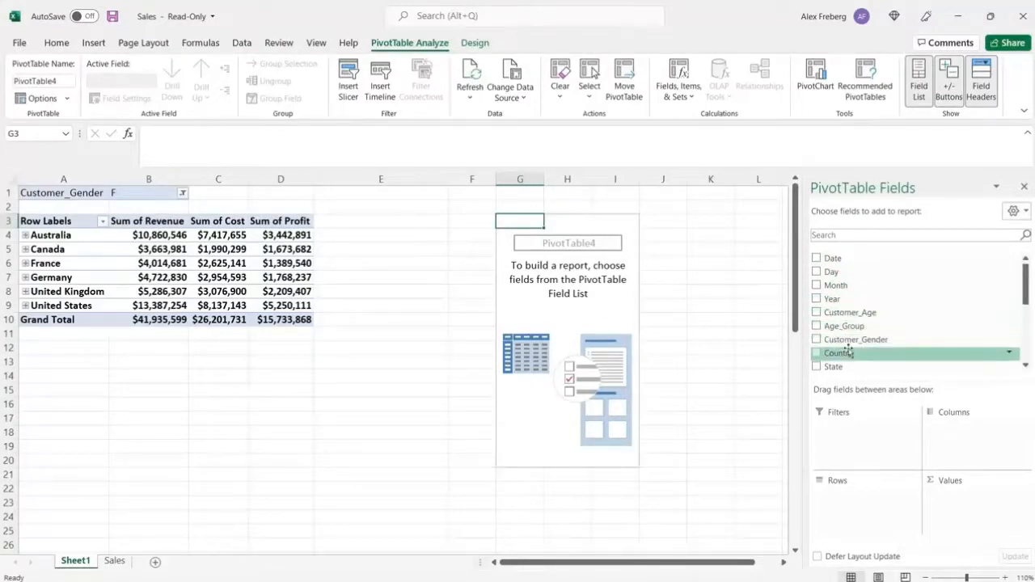
- Lay out the new PivotTable with Country as rows and Year as columns, with the sheet zoomed to 120%
left_click_drag(847, 353, 856, 498)
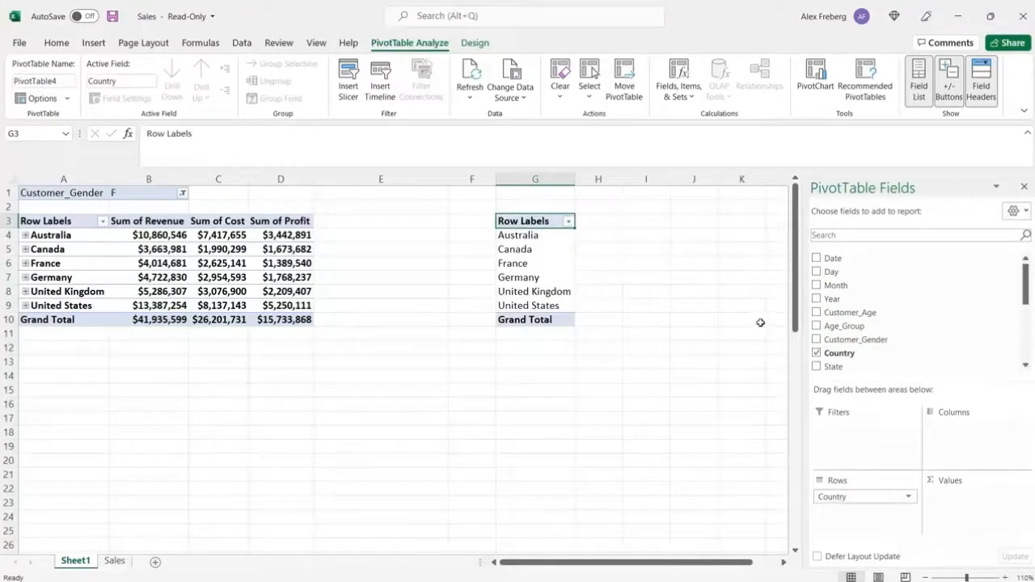
scroll(773, 309, "right", 3)
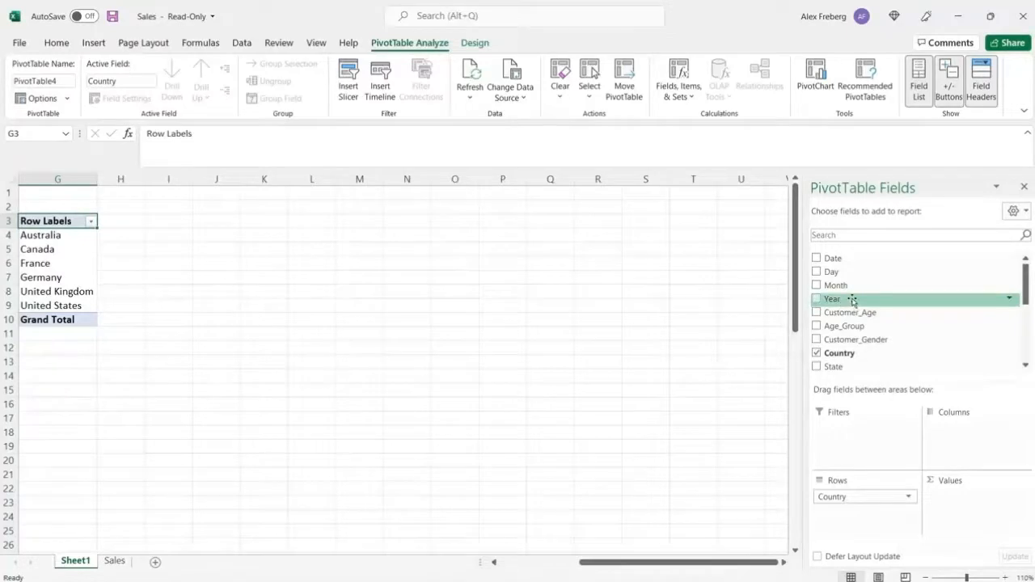
left_click(1007, 576)
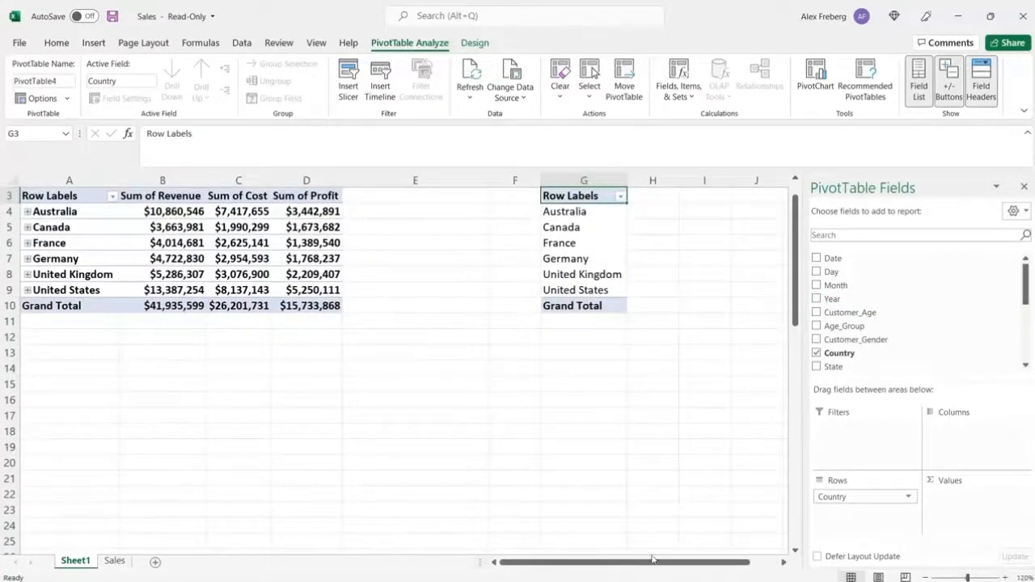
left_click(783, 562)
left_click(783, 562)
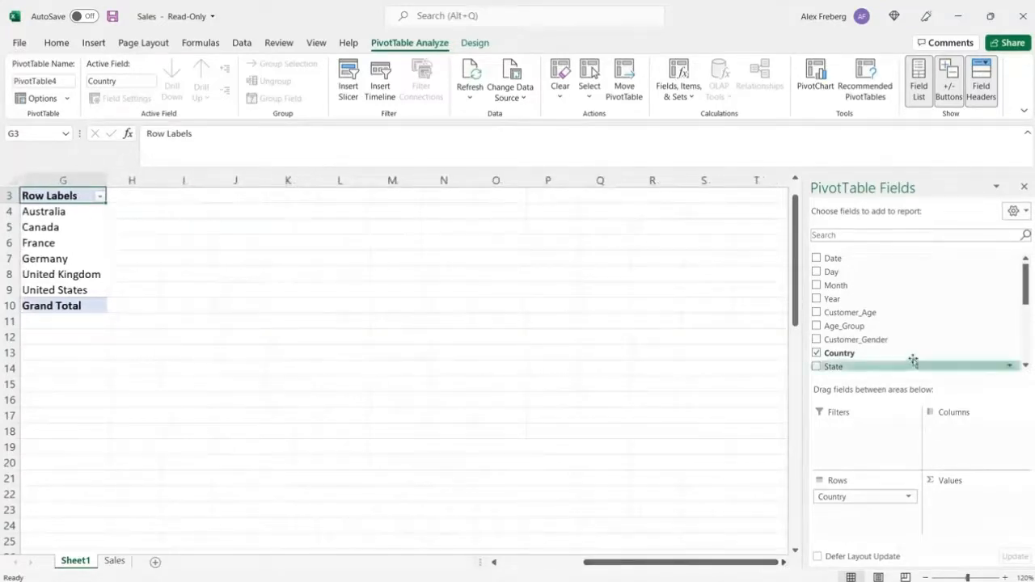
left_click_drag(857, 299, 962, 440)
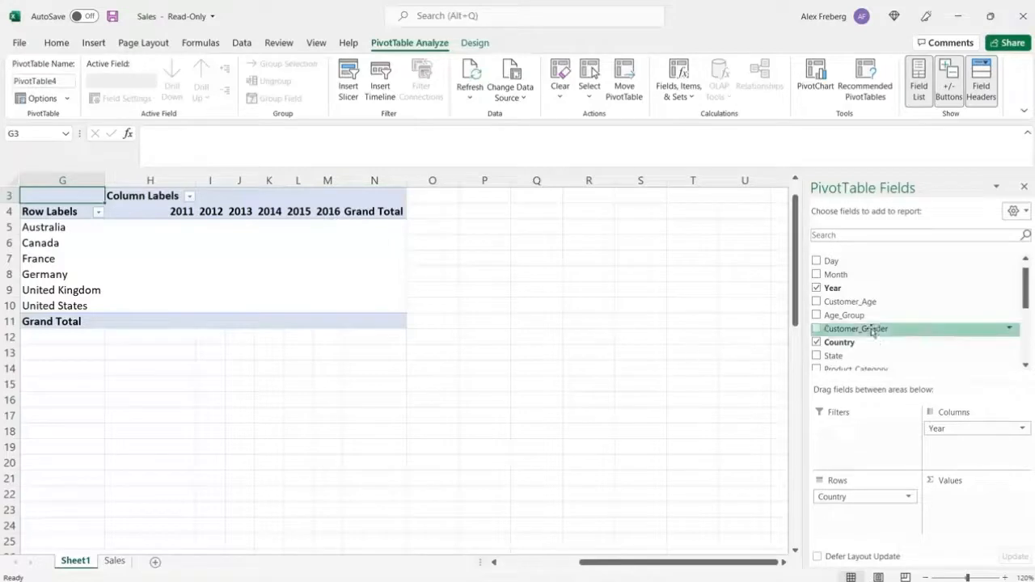
- Add Revenue to the new PivotTable's values and format all its revenue figures, including the grand totals, as Currency
scroll(929, 323, "down", 5)
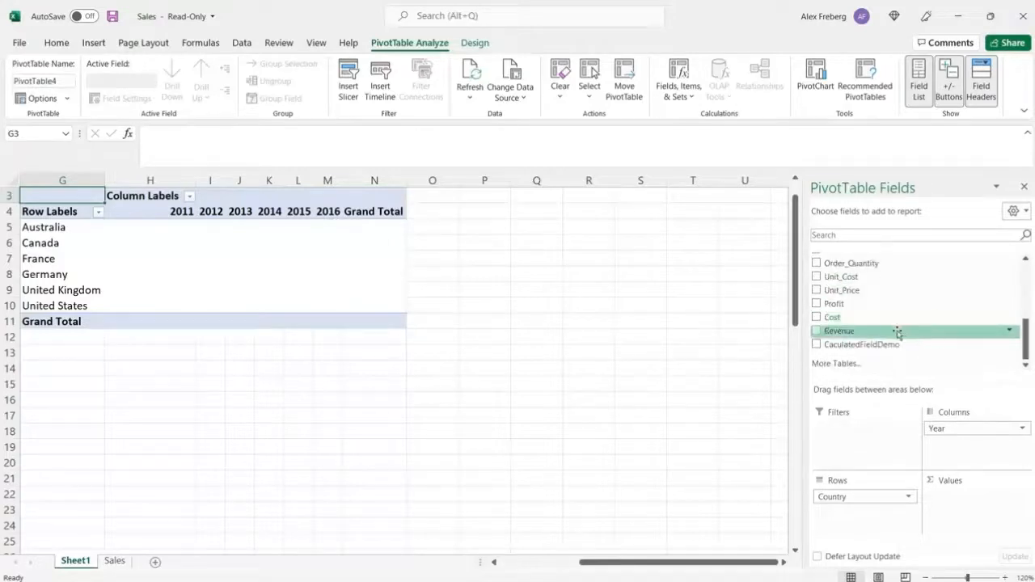
left_click_drag(898, 332, 962, 497)
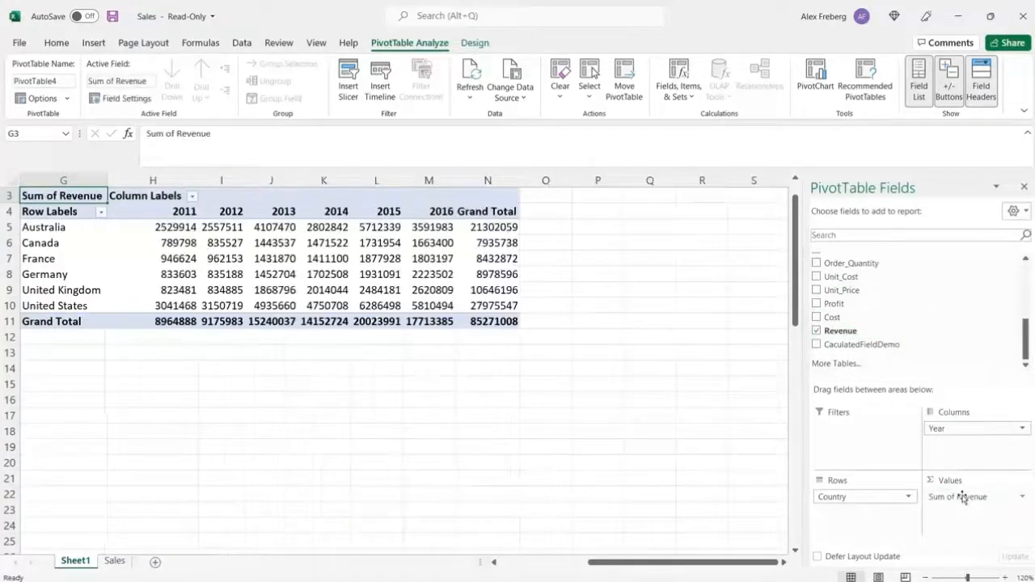
left_click_drag(184, 227, 473, 331)
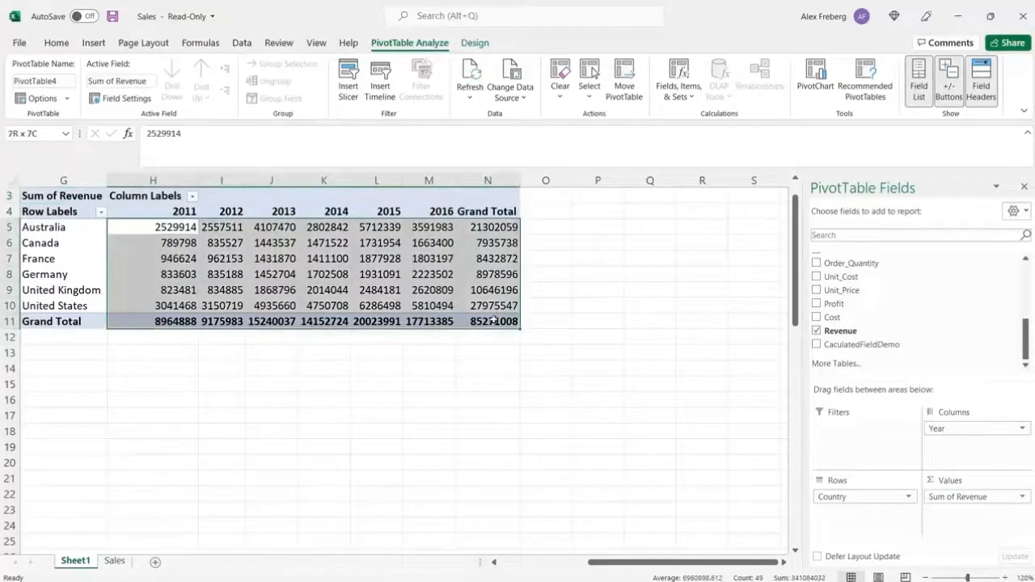
left_click(56, 43)
left_click(564, 69)
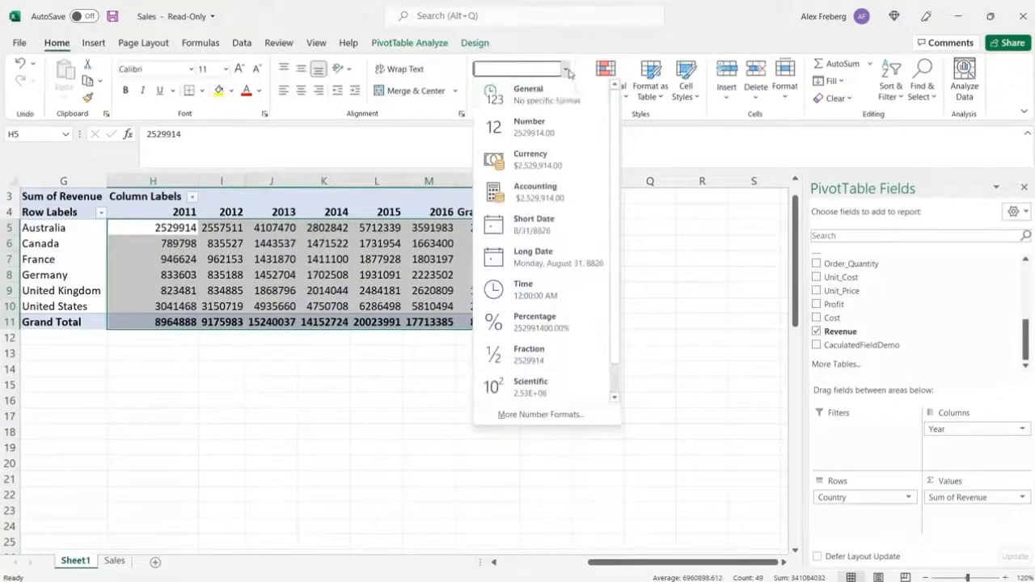
left_click(559, 157)
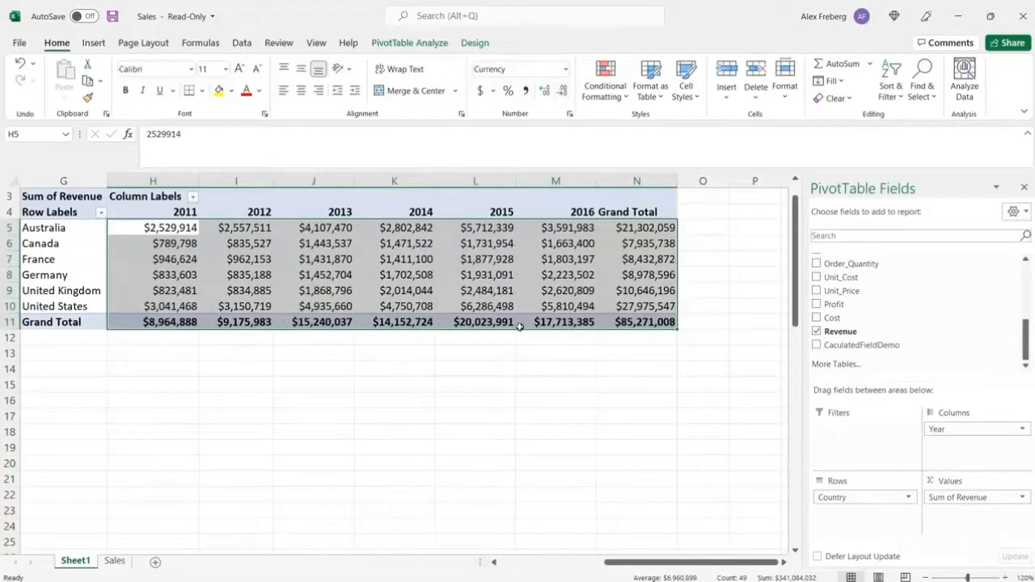
left_click(508, 384)
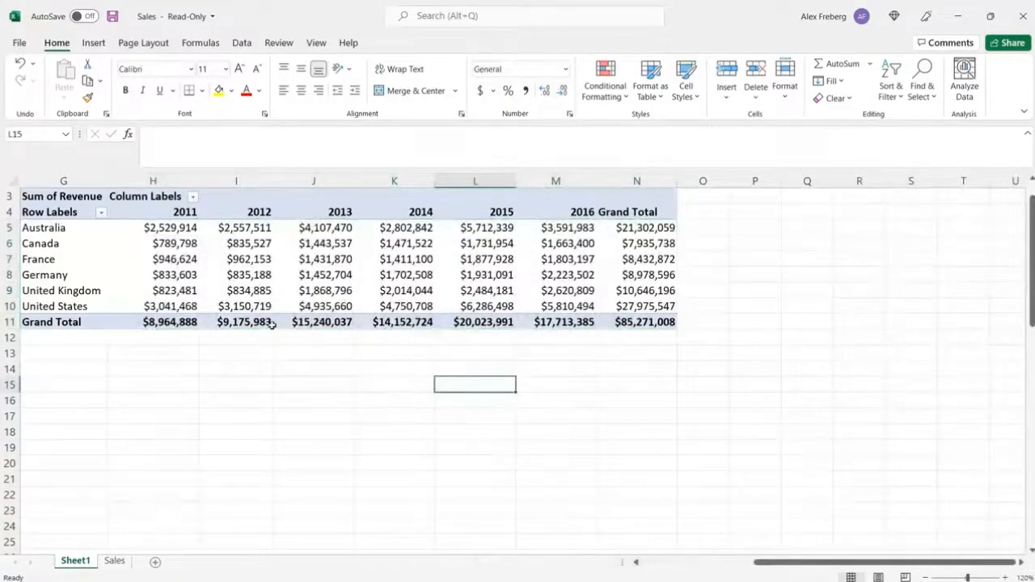
- Examine the overall revenue grand total, Australia's revenue across the years and the countries' 2015 revenue
left_click(633, 319)
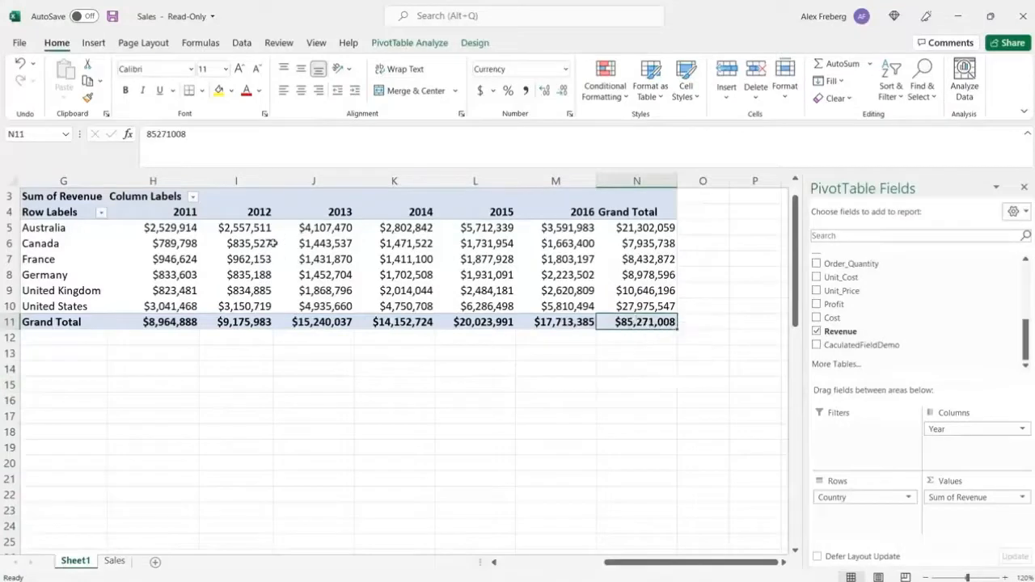
left_click(93, 220)
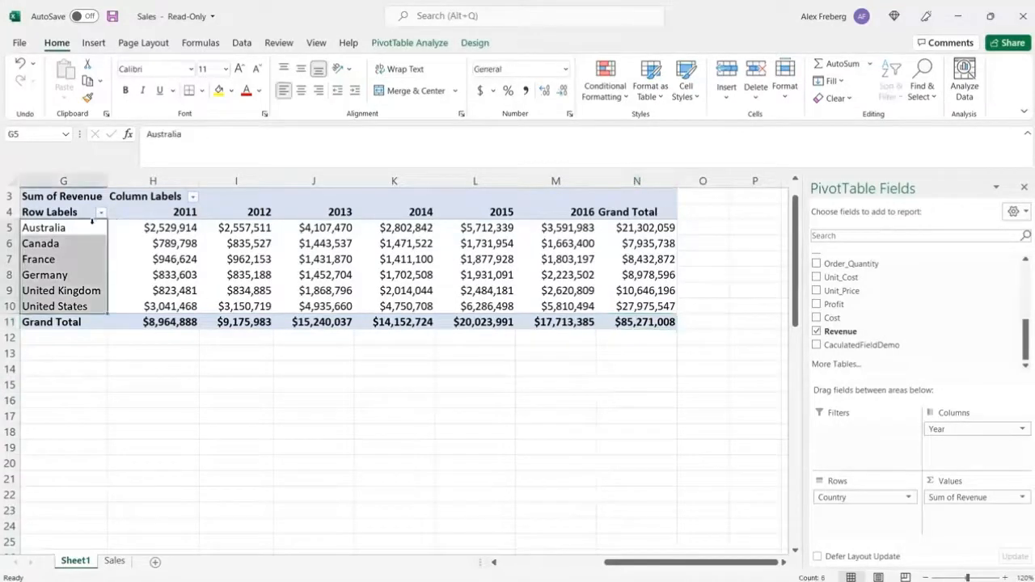
left_click(169, 223)
left_click(270, 226)
left_click(319, 228)
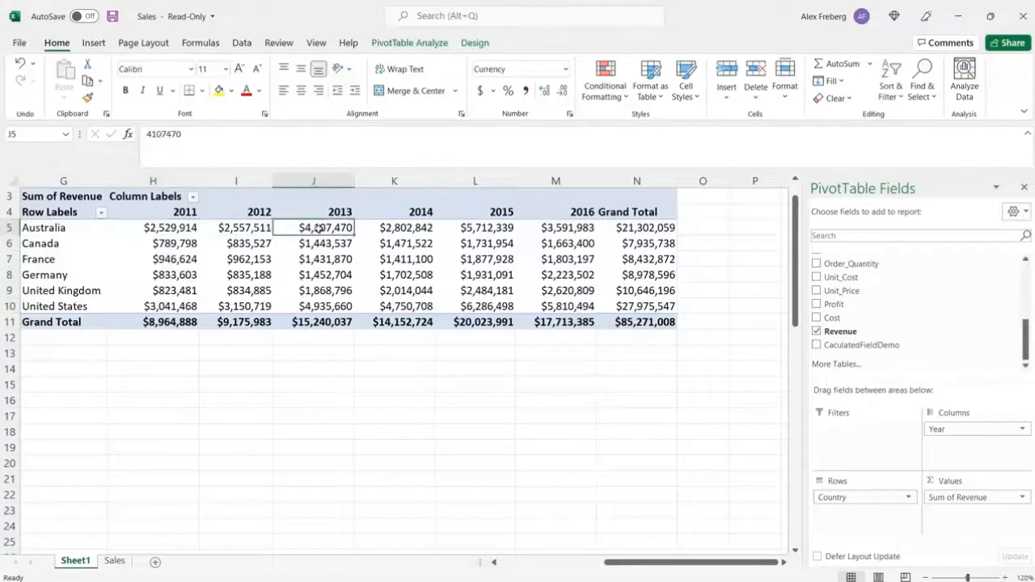
left_click(483, 230)
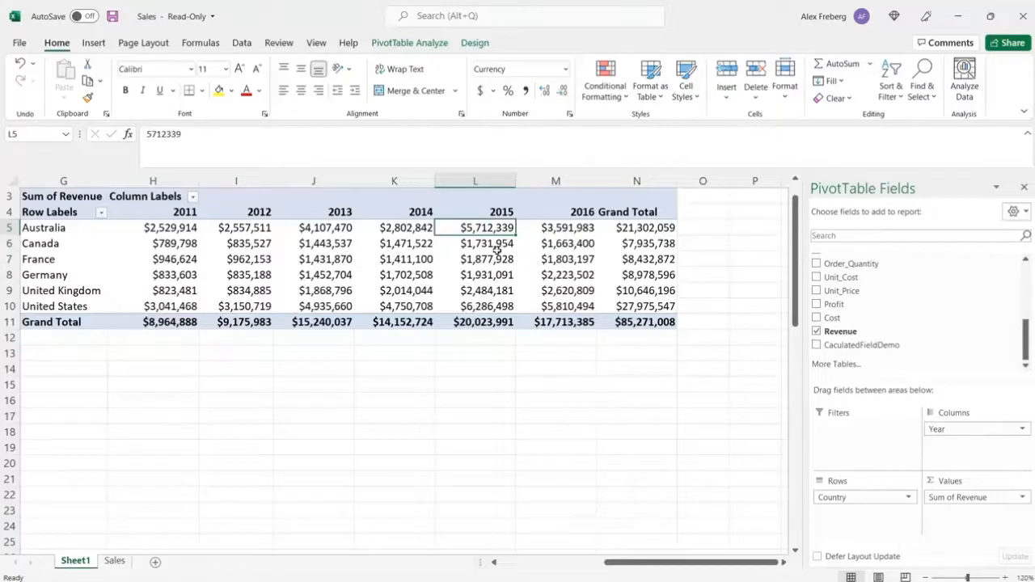
mouse_move(483, 299)
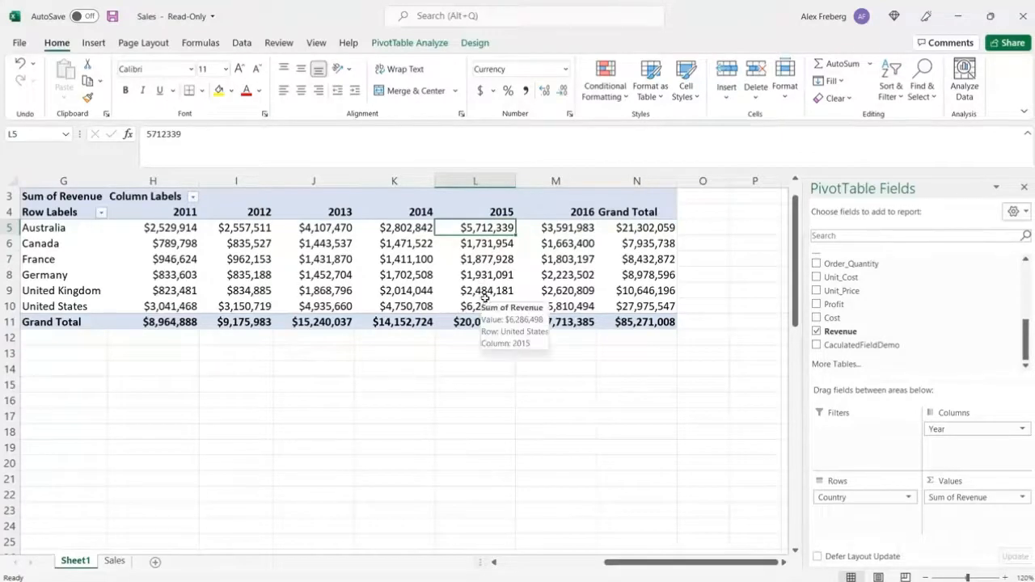